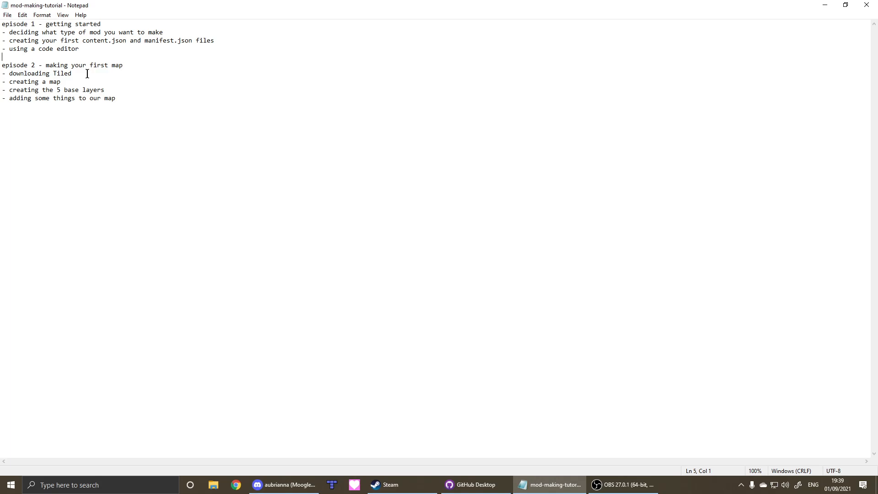
- Highlight the 'downloading Tiled' outline item and switch to the browser on mapeditor.org
{"action": "mouse_move", "coordinate": [87, 73]}
{"action": "left_mouse_down"}
{"action": "mouse_move", "coordinate": [34, 73]}
{"action": "mouse_move", "coordinate": [83, 73]}
{"action": "left_mouse_up"}
{"action": "left_click", "coordinate": [235, 485]}
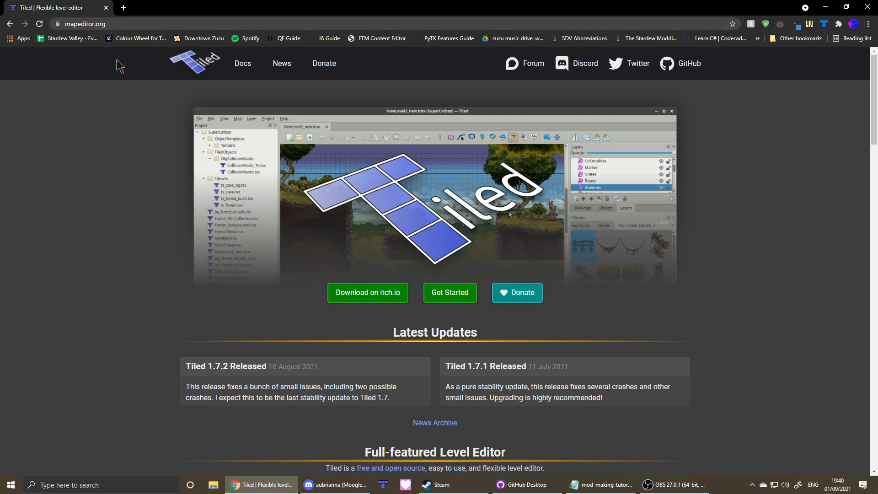
{"action": "scroll", "coordinate": [207, 251], "scroll_direction": "down", "scroll_amount": 2}
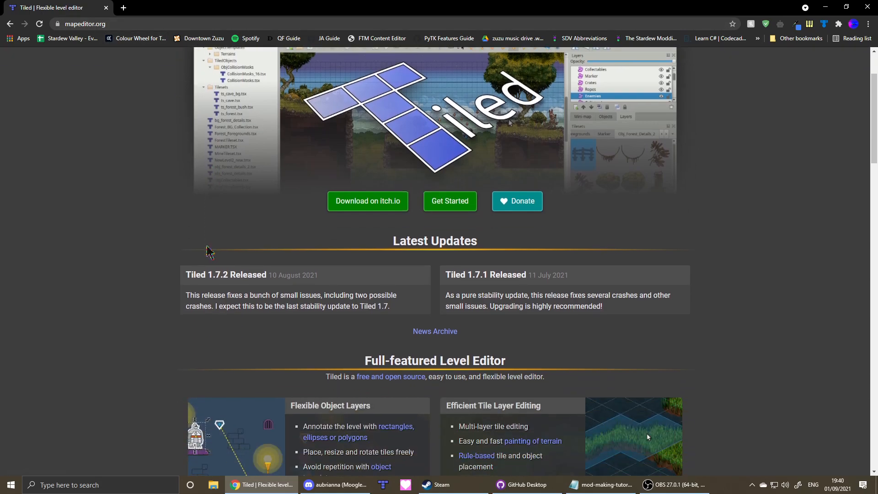
{"action": "scroll", "coordinate": [215, 247], "scroll_direction": "down", "scroll_amount": 1}
{"action": "scroll", "coordinate": [216, 243], "scroll_direction": "down", "scroll_amount": 1}
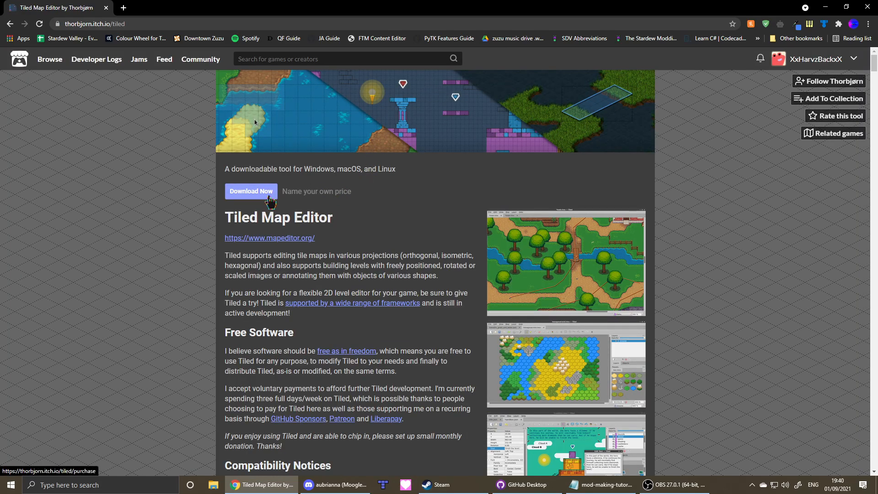
- Reach the itch.io Tiled download page, skipping payment to go straight to the downloads
{"action": "left_click", "coordinate": [270, 199]}
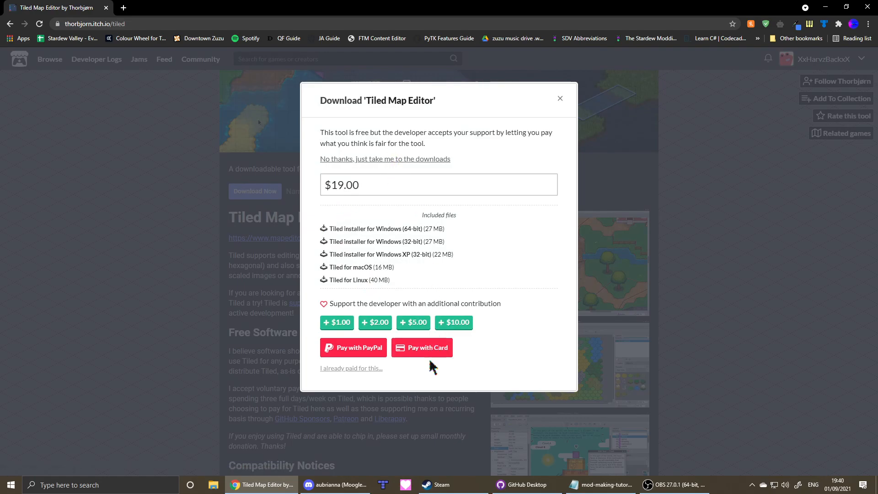
{"action": "left_click", "coordinate": [407, 160]}
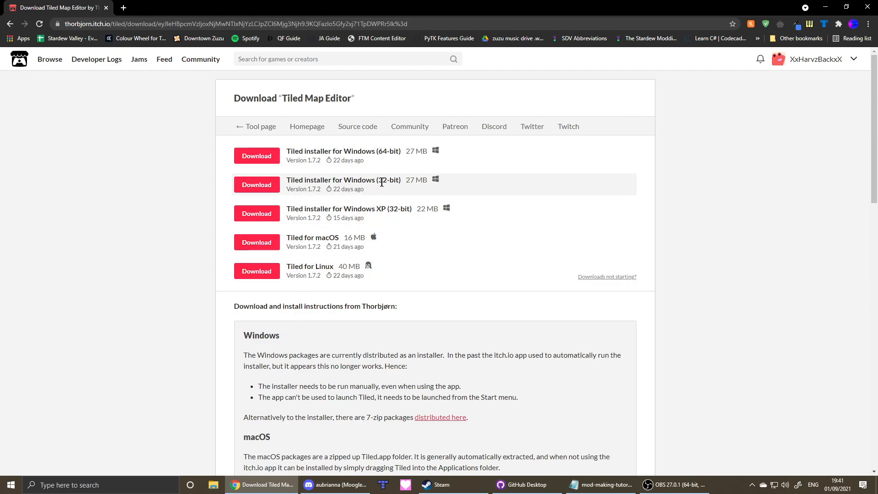
- Bring up Windows Settings from the Start menu
{"action": "left_click", "coordinate": [102, 489]}
{"action": "left_click", "coordinate": [11, 485]}
{"action": "left_click", "coordinate": [12, 442]}
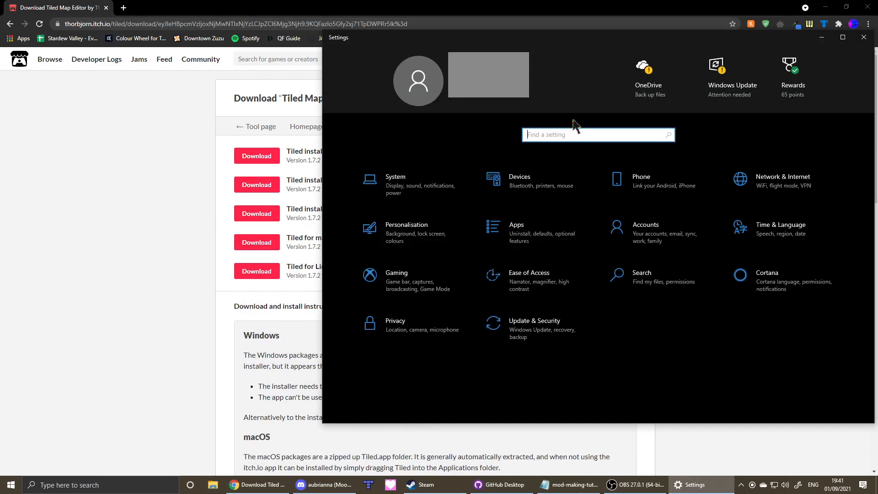
- Check System > About for a 64-bit system type, then close Settings
{"action": "left_click", "coordinate": [437, 197]}
{"action": "scroll", "coordinate": [400, 229], "scroll_direction": "down", "scroll_amount": 1}
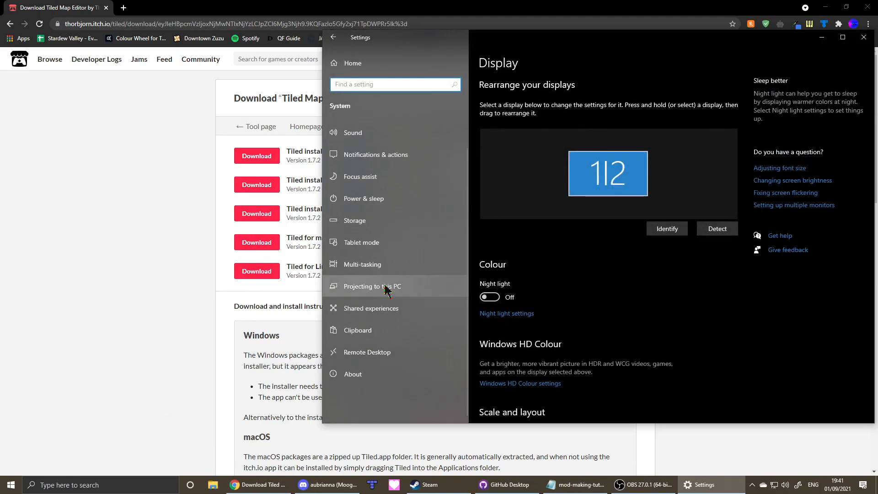
{"action": "left_click", "coordinate": [367, 374]}
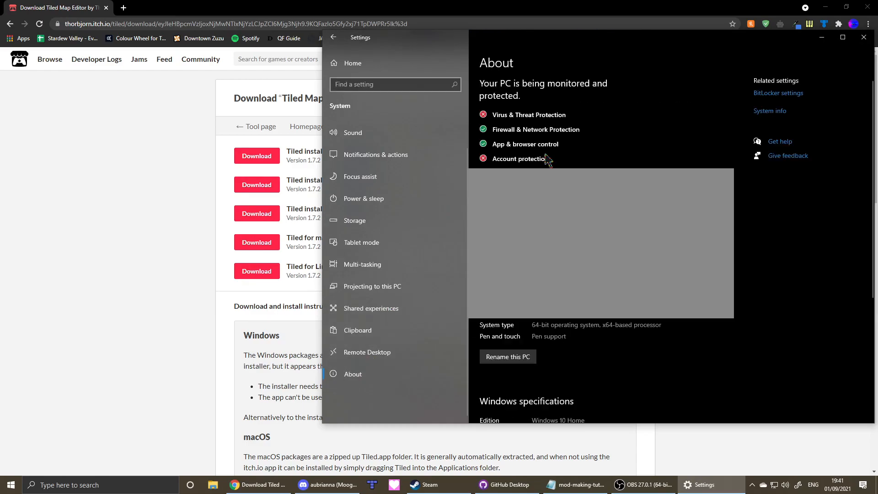
{"action": "scroll", "coordinate": [547, 159], "scroll_direction": "down", "scroll_amount": 2}
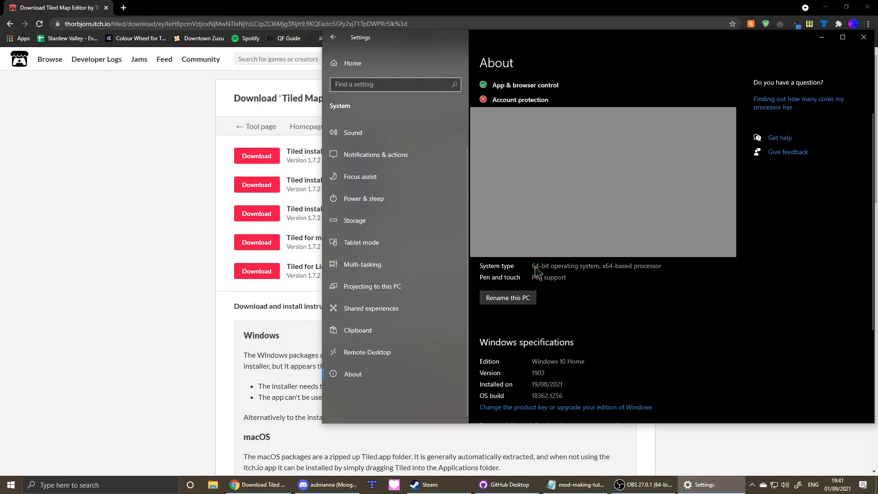
{"action": "left_click", "coordinate": [862, 37]}
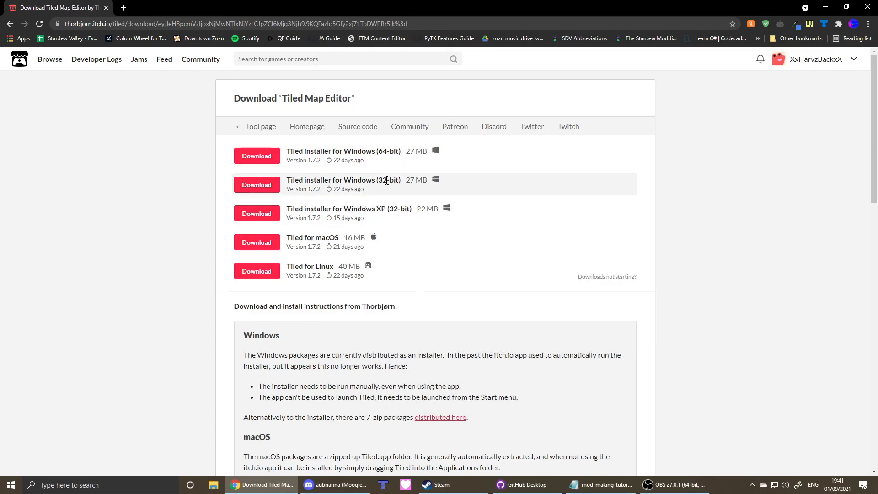
- Download the Tiled installer for Windows (64-bit) and start a Windows app search
{"action": "left_click", "coordinate": [489, 180]}
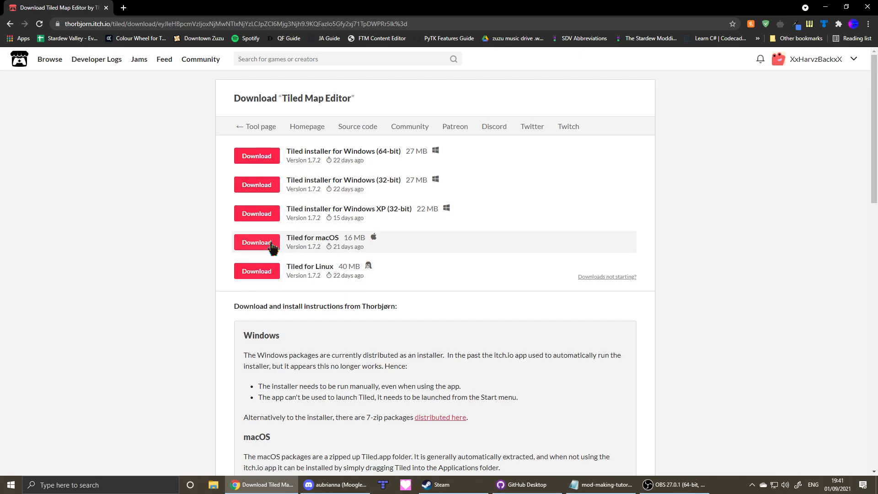
{"action": "left_click", "coordinate": [275, 165]}
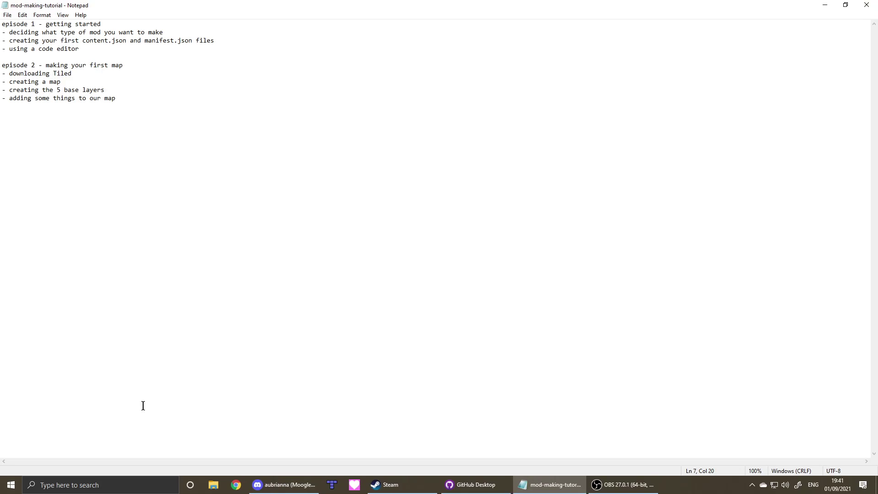
{"action": "left_click", "coordinate": [85, 485]}
{"action": "type", "text": "tiled"}
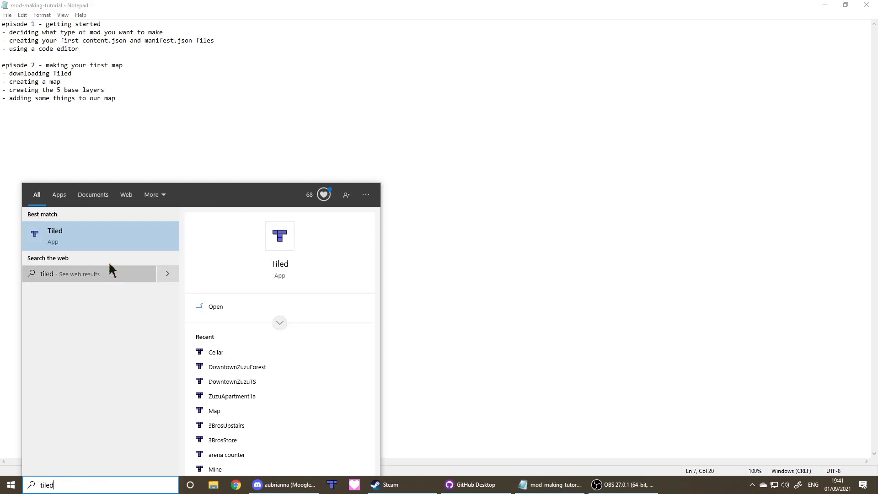
- Launch Tiled and close the Cellar, DowntownZuzuForest and DowntownZuzuTS maps
{"action": "left_click", "coordinate": [110, 240]}
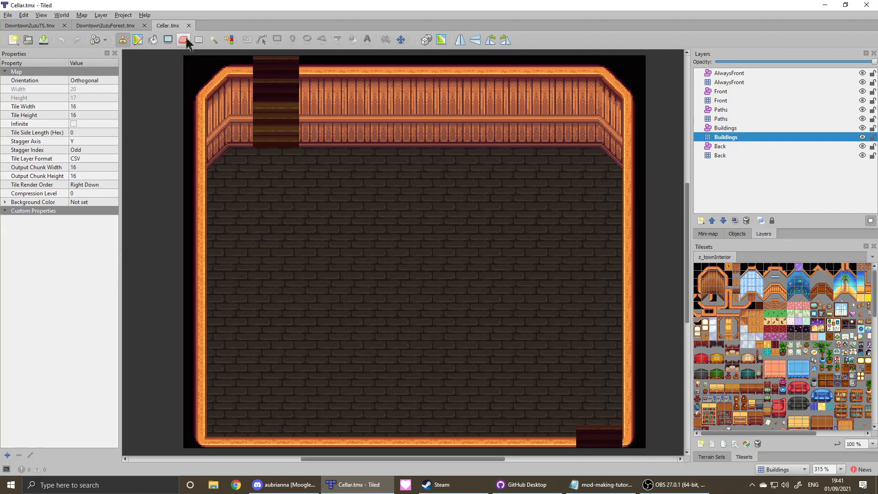
{"action": "left_click", "coordinate": [197, 26]}
{"action": "left_click", "coordinate": [144, 25]}
{"action": "left_click", "coordinate": [64, 25]}
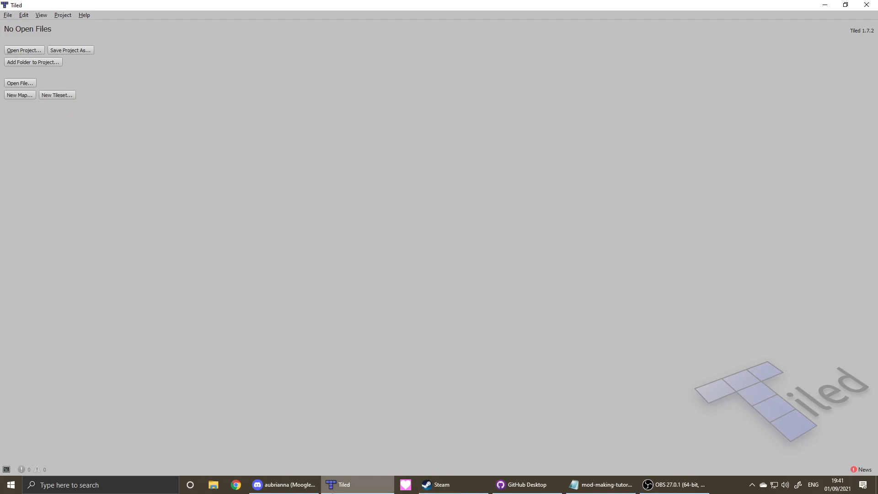
- Start a new Orthogonal map with Left Down tile render order
{"action": "left_click", "coordinate": [28, 101]}
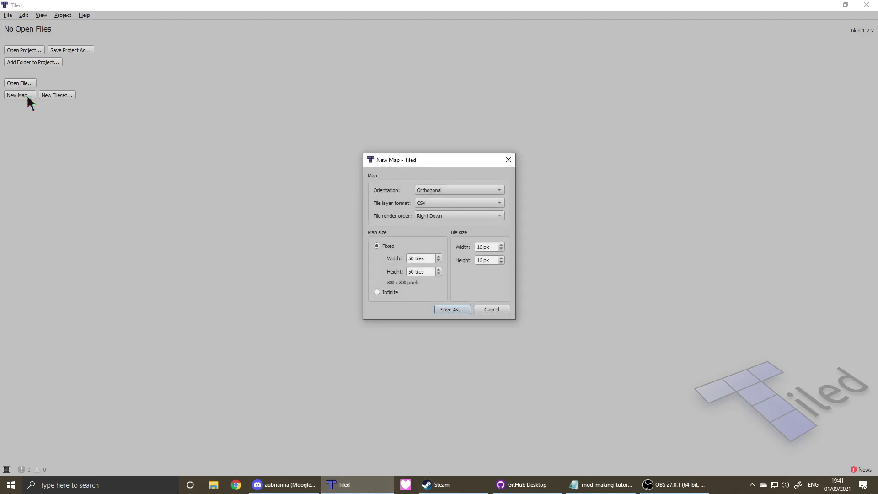
{"action": "left_click", "coordinate": [433, 189]}
{"action": "left_click", "coordinate": [429, 189]}
{"action": "left_click", "coordinate": [446, 193]}
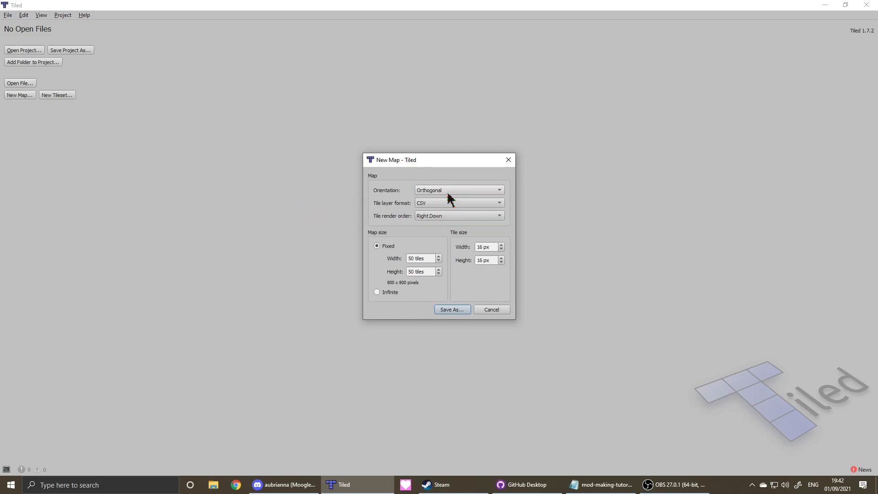
{"action": "left_click", "coordinate": [443, 219]}
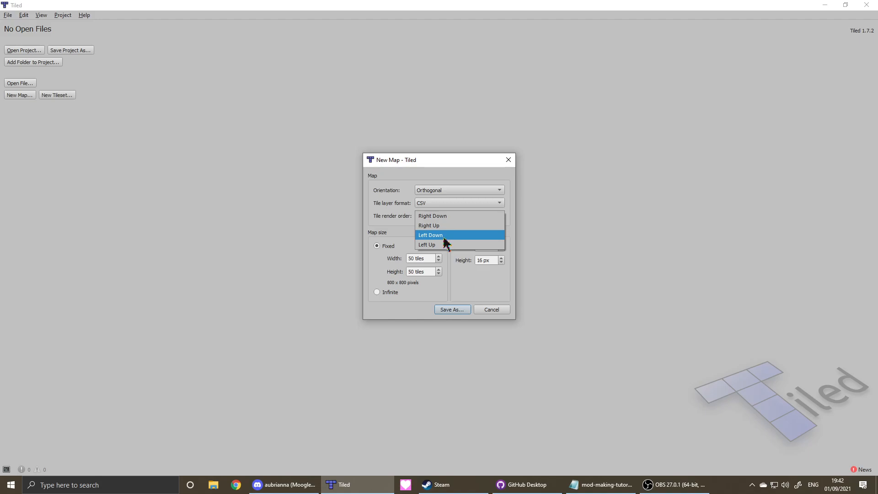
{"action": "left_click", "coordinate": [446, 236]}
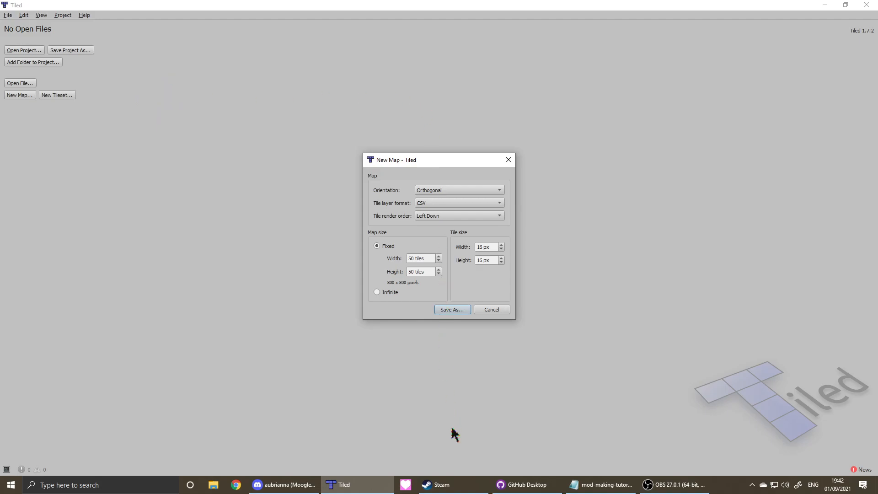
- Make the map 25 by 25 tiles and keep the CSV tile layer format
{"action": "left_click", "coordinate": [413, 259]}
{"action": "key", "text": "BackSpace"}
{"action": "key", "text": "BackSpace"}
{"action": "type", "text": "25"}
{"action": "left_click", "coordinate": [414, 271]}
{"action": "type", "text": "2"}
{"action": "left_click", "coordinate": [430, 205]}
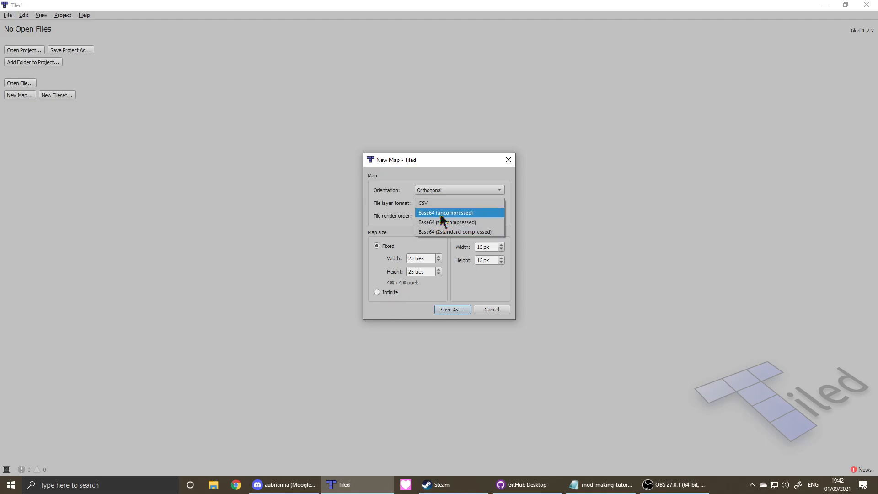
{"action": "left_click", "coordinate": [444, 206]}
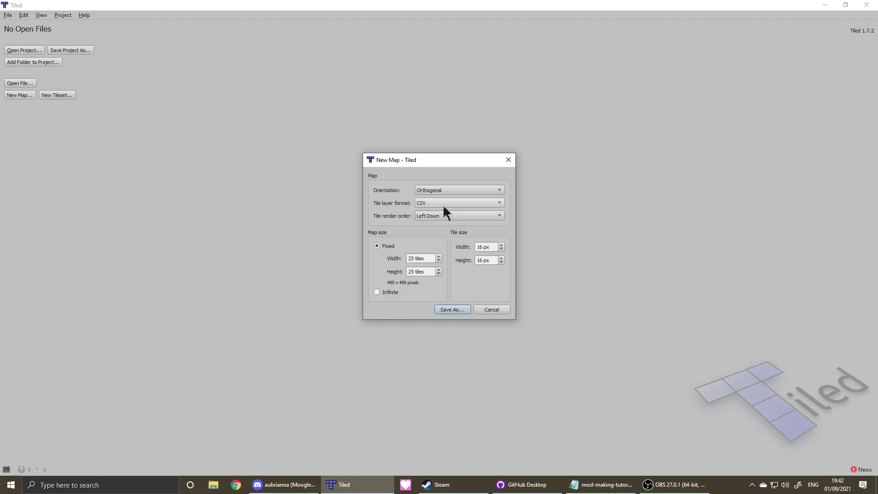
- Save the map as Map.tmx in Desktop > Village Tutorial Mod > assets
{"action": "left_click", "coordinate": [451, 309]}
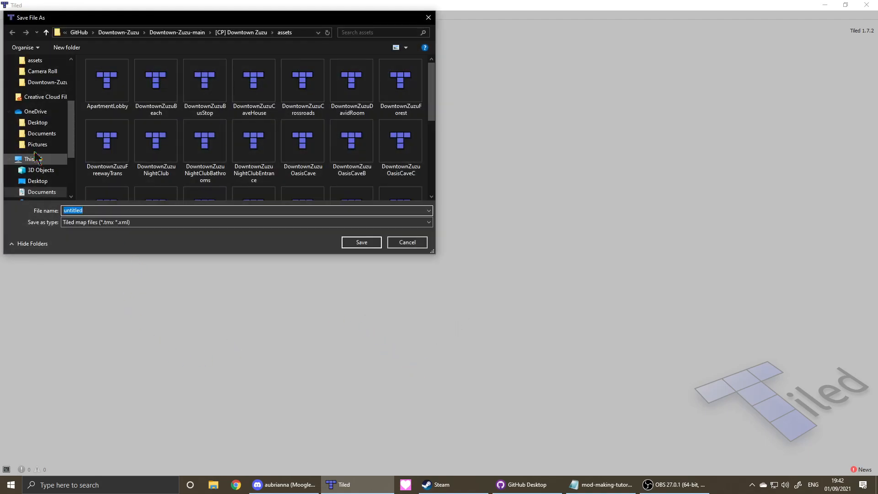
{"action": "scroll", "coordinate": [29, 148], "scroll_direction": "up", "scroll_amount": 1}
{"action": "scroll", "coordinate": [31, 138], "scroll_direction": "up", "scroll_amount": 1}
{"action": "scroll", "coordinate": [35, 128], "scroll_direction": "up", "scroll_amount": 1}
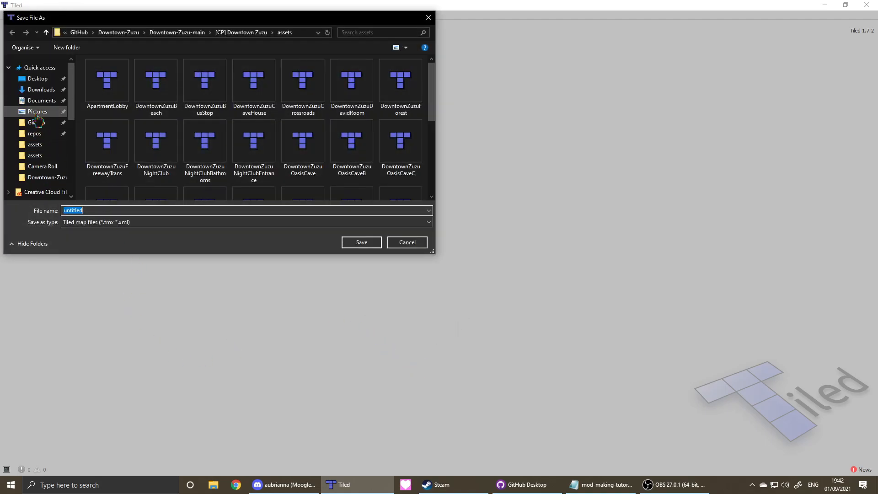
{"action": "left_click", "coordinate": [38, 78]}
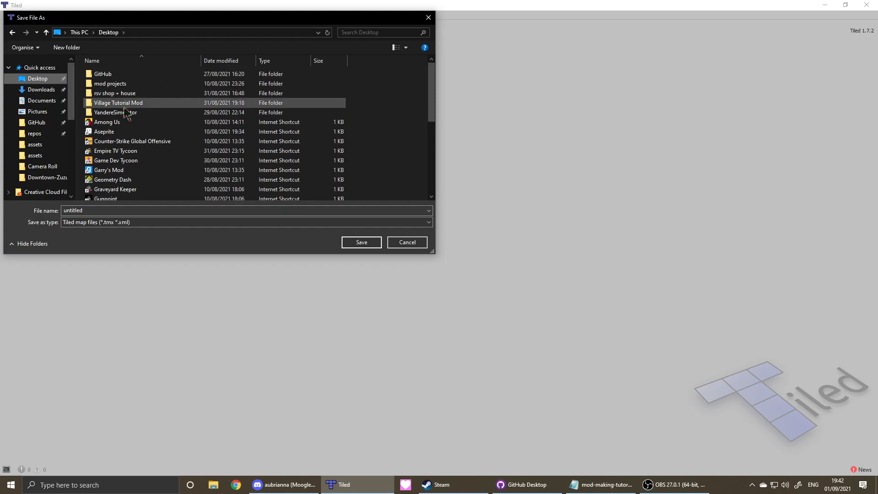
{"action": "double_click", "coordinate": [123, 107]}
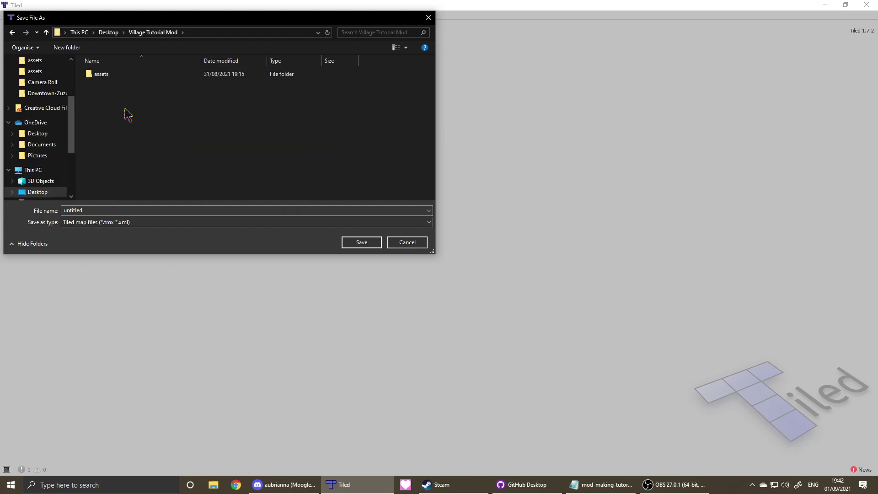
{"action": "double_click", "coordinate": [126, 74]}
{"action": "left_click", "coordinate": [125, 76]}
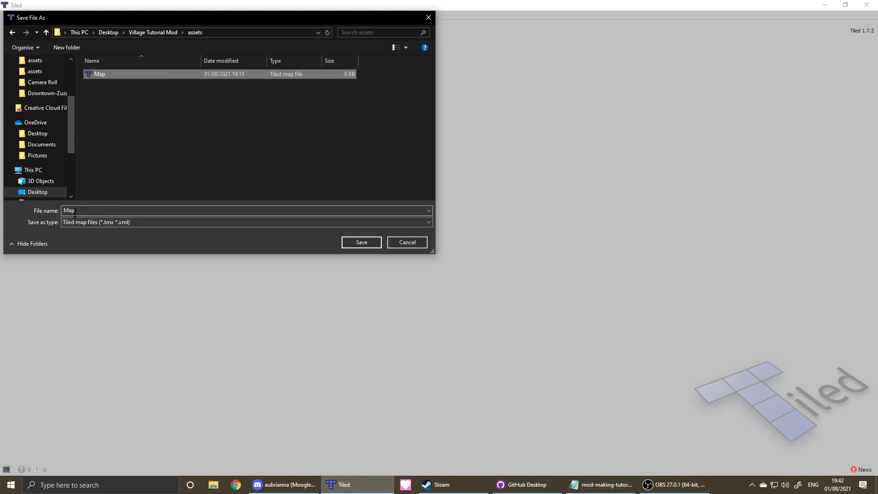
{"action": "left_click", "coordinate": [88, 222]}
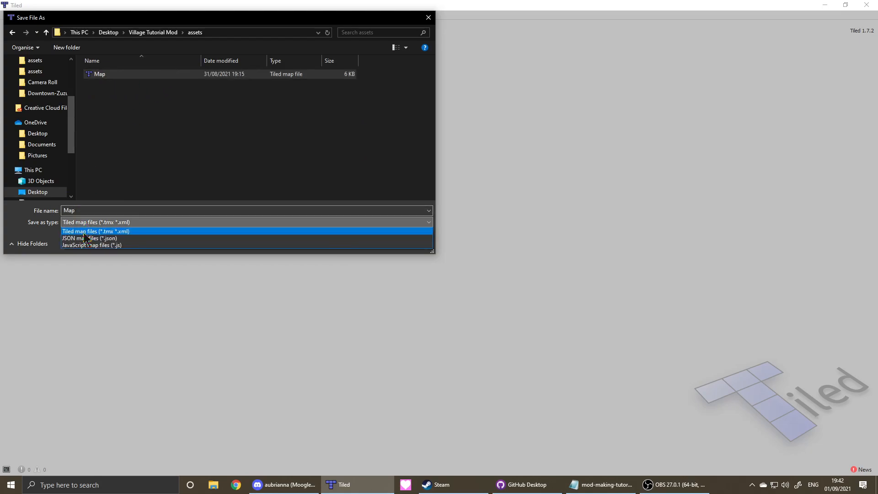
{"action": "left_click", "coordinate": [105, 232]}
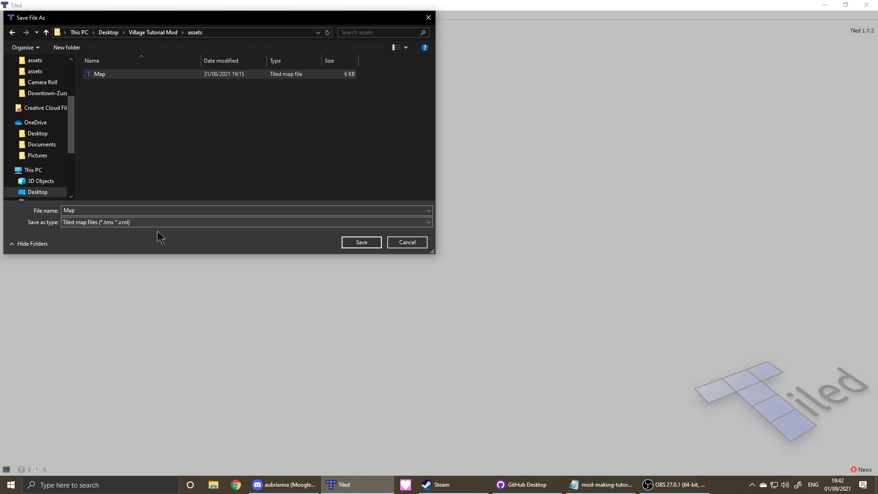
{"action": "left_click", "coordinate": [374, 245]}
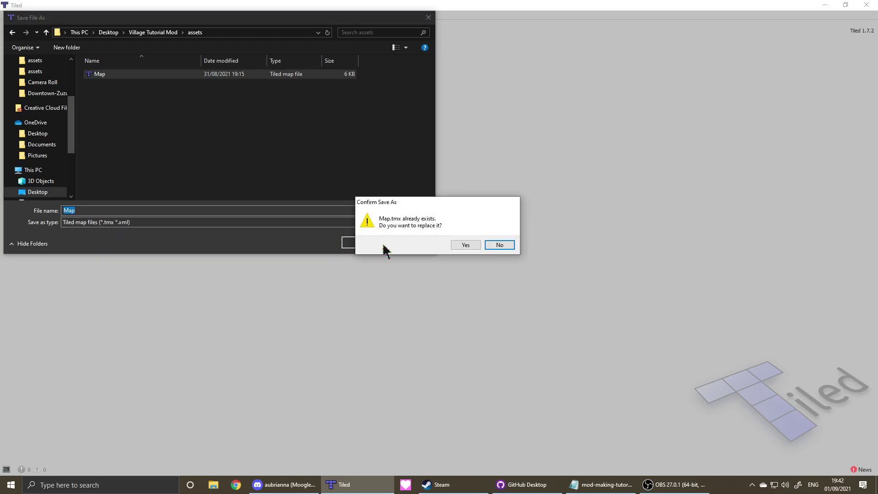
- Replace the existing Map.tmx, centre the map at 150 % zoom and select Tile Layer 1
{"action": "left_click", "coordinate": [465, 245]}
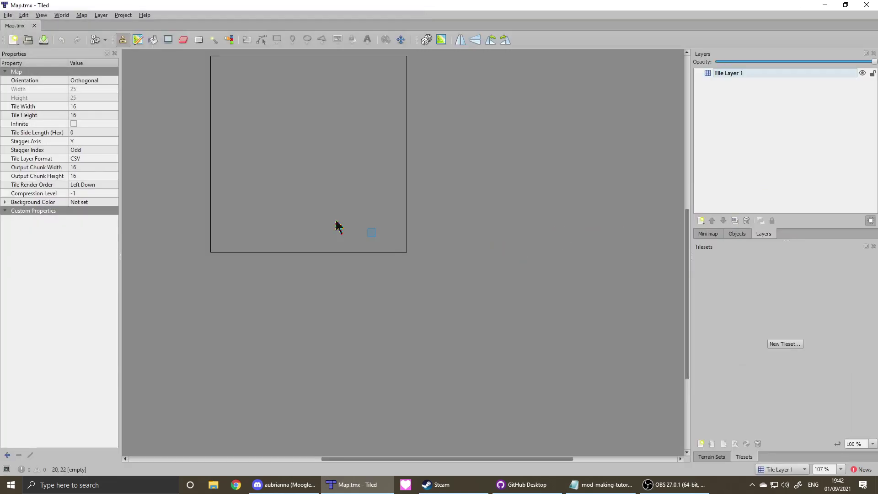
{"action": "left_click_drag", "start_coordinate": [337, 226], "coordinate": [427, 184]}
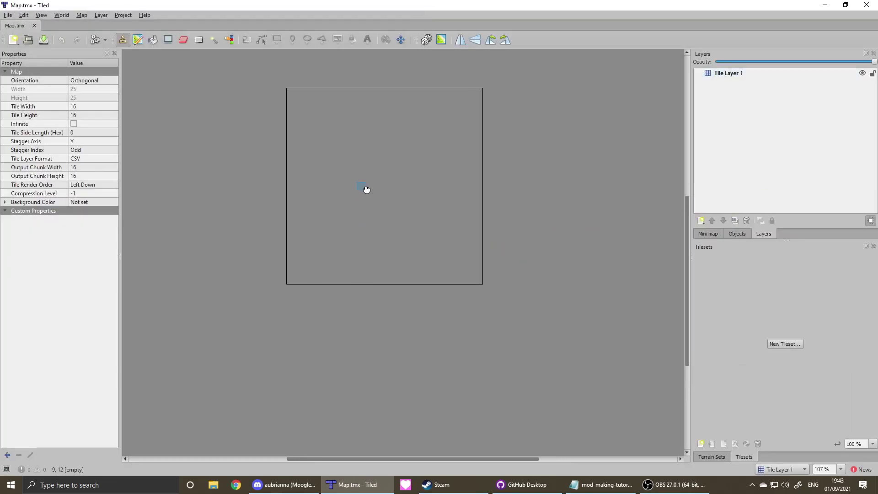
{"action": "left_click", "coordinate": [839, 469]}
{"action": "left_click", "coordinate": [833, 460]}
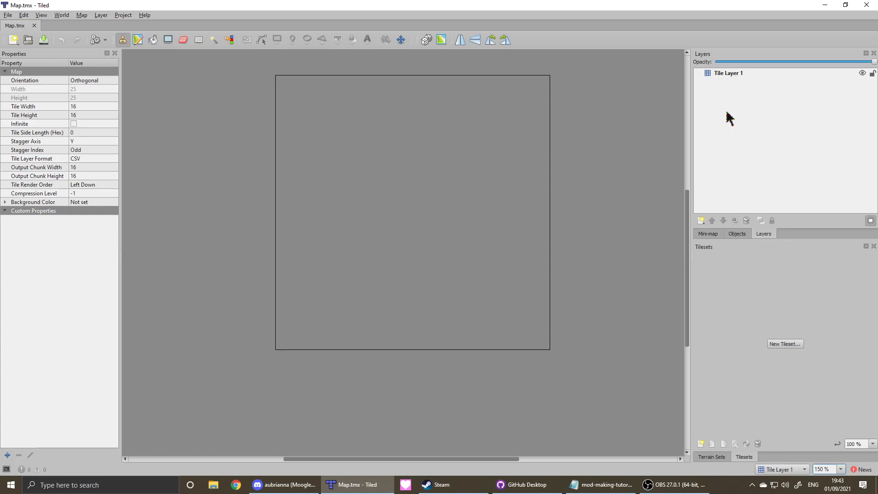
{"action": "left_click", "coordinate": [720, 81]}
- Rename Tile Layer 1 to Back
{"action": "right_click", "coordinate": [719, 74]}
{"action": "left_click", "coordinate": [708, 79]}
{"action": "left_click", "coordinate": [5, 89]}
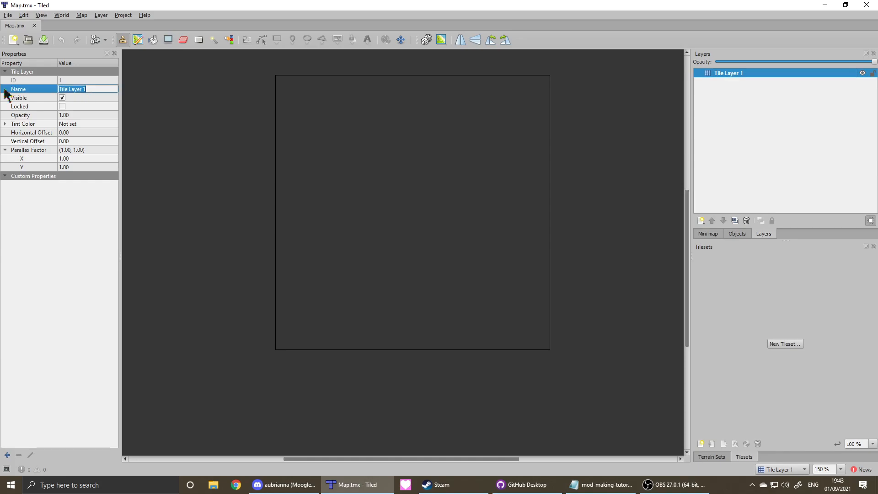
{"action": "key", "text": "BackSpace"}
{"action": "type", "text": "Back"}
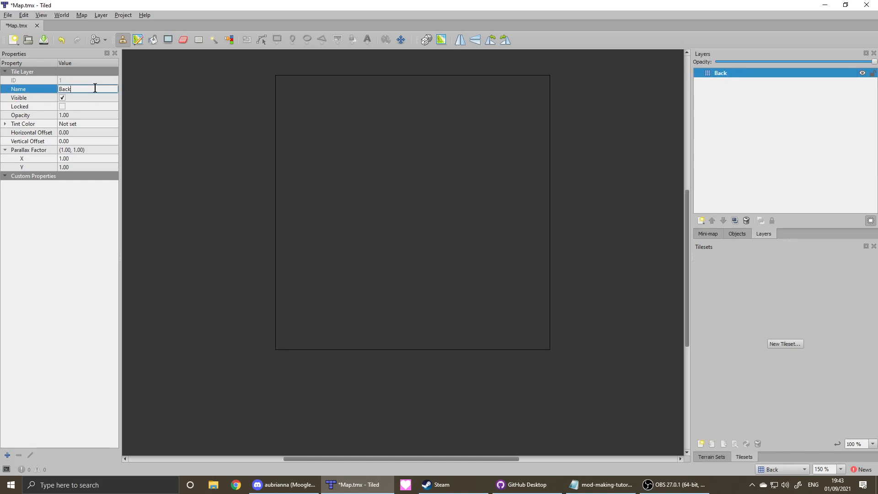
{"action": "key", "text": "Return"}
- Add an object layer named Back
{"action": "right_click", "coordinate": [762, 111]}
{"action": "mouse_move", "coordinate": [792, 112]}
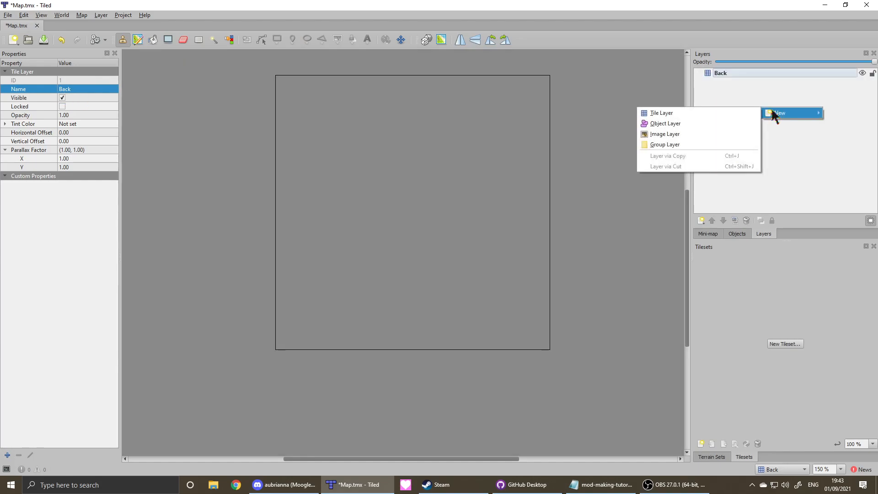
{"action": "left_click", "coordinate": [709, 124]}
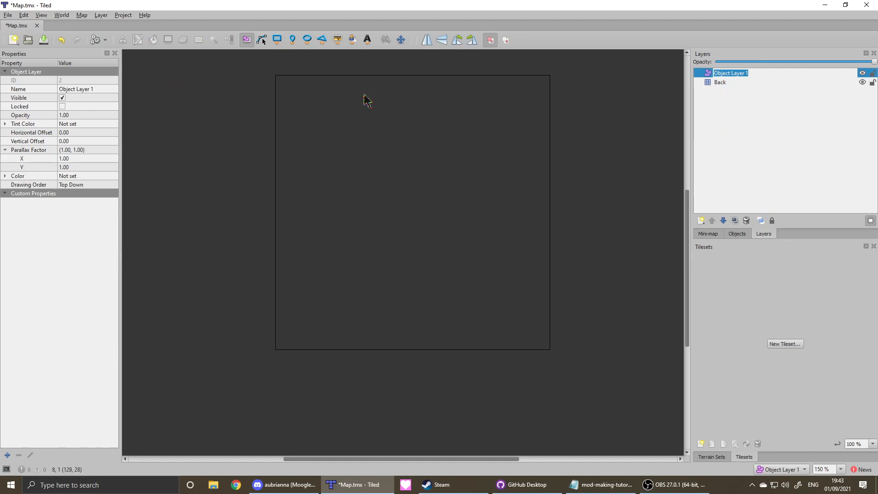
{"action": "type", "text": "Back"}
{"action": "key", "text": "Return"}
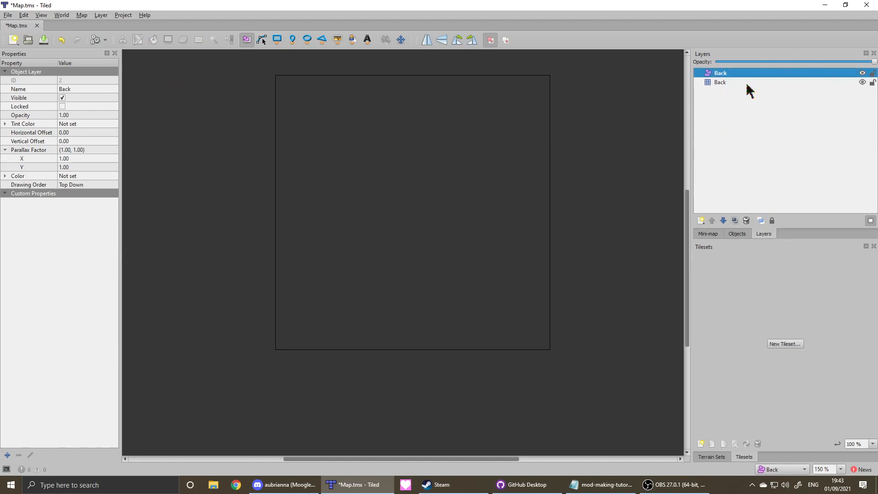
{"action": "left_click", "coordinate": [731, 111]}
- Add a tile layer named Buildings
{"action": "right_click", "coordinate": [744, 100]}
{"action": "mouse_move", "coordinate": [762, 104]}
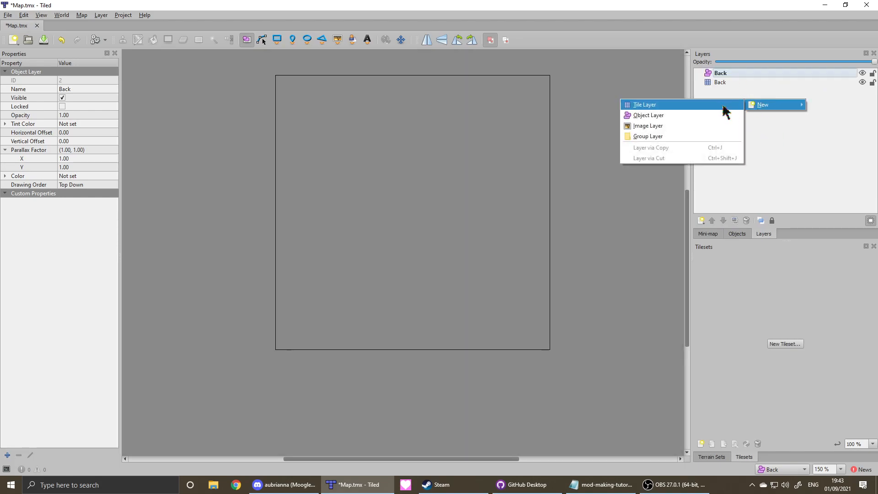
{"action": "left_click", "coordinate": [722, 105]}
{"action": "key", "text": "BackSpace"}
{"action": "type", "text": "Building"}
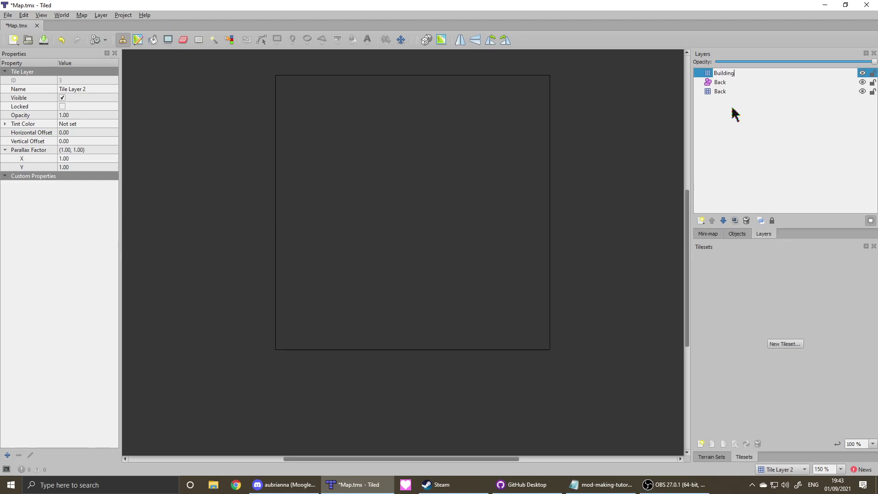
{"action": "type", "text": "s"}
{"action": "key", "text": "Return"}
{"action": "left_click", "coordinate": [733, 114]}
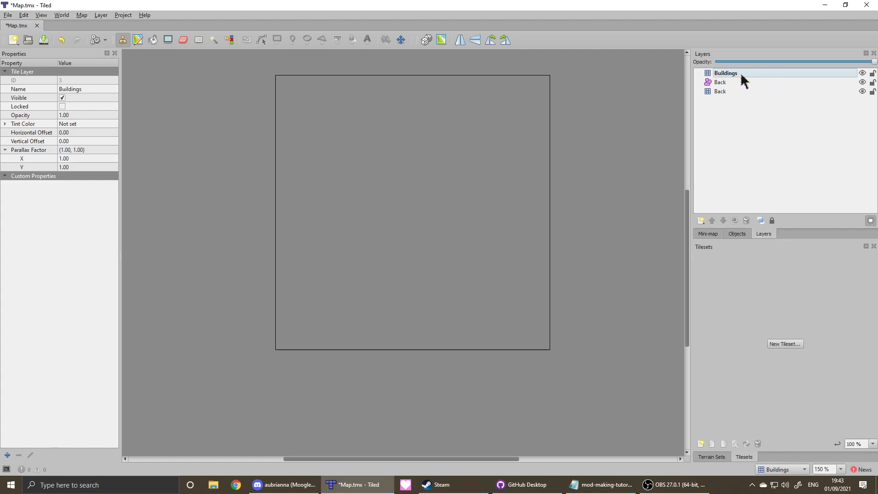
- Add an object layer named Buildings
{"action": "right_click", "coordinate": [729, 132]}
{"action": "mouse_move", "coordinate": [758, 138]}
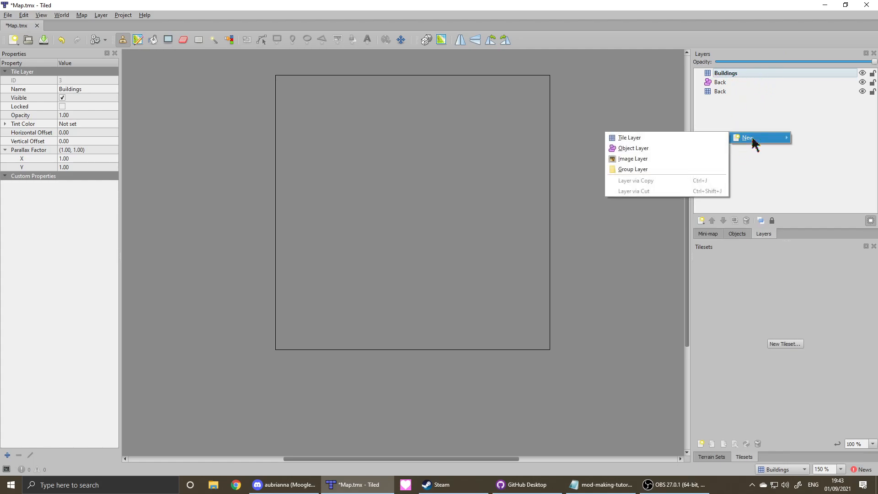
{"action": "left_click", "coordinate": [684, 149]}
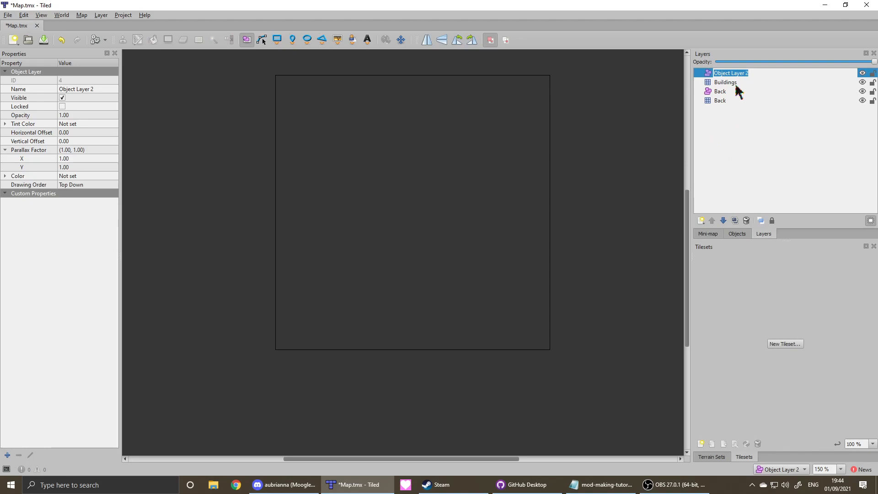
{"action": "key", "text": "BackSpace"}
{"action": "type", "text": "Buildings"}
{"action": "key", "text": "Return"}
{"action": "left_click", "coordinate": [734, 129]}
{"action": "right_click", "coordinate": [735, 128]}
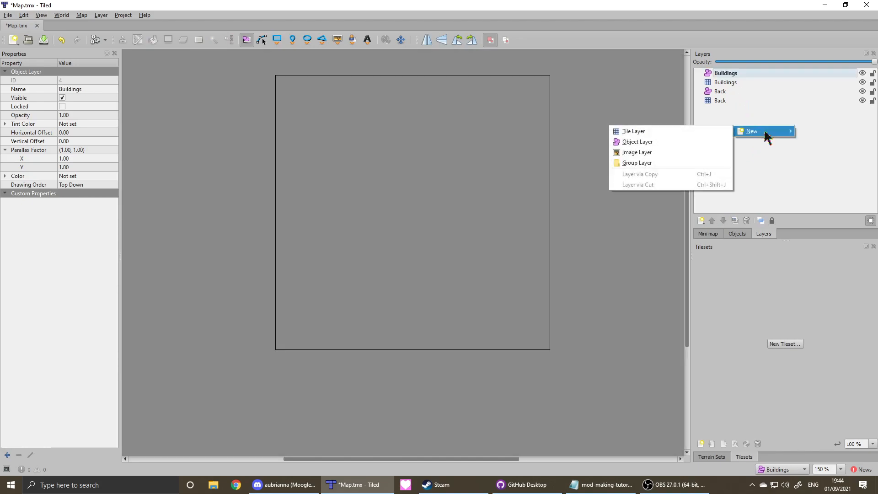
- Add a tile layer named Paths
{"action": "left_click", "coordinate": [694, 132]}
{"action": "key", "text": "BackSpace"}
{"action": "type", "text": "Paths"}
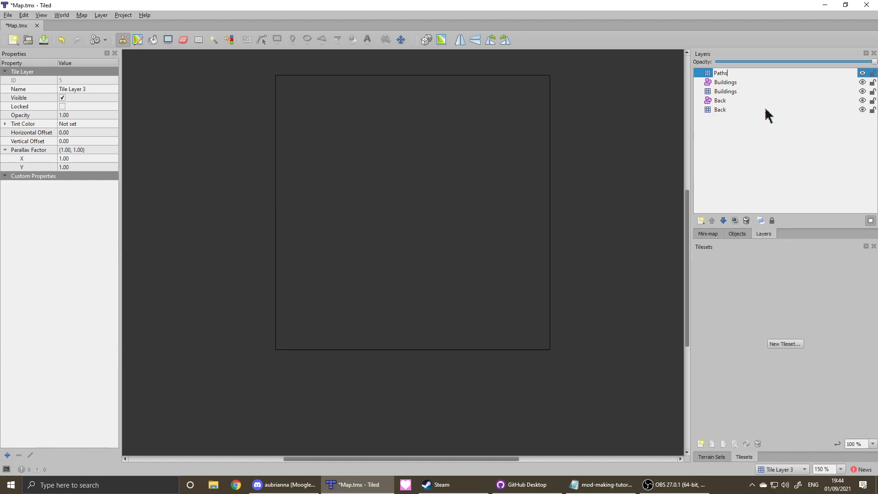
{"action": "key", "text": "Return"}
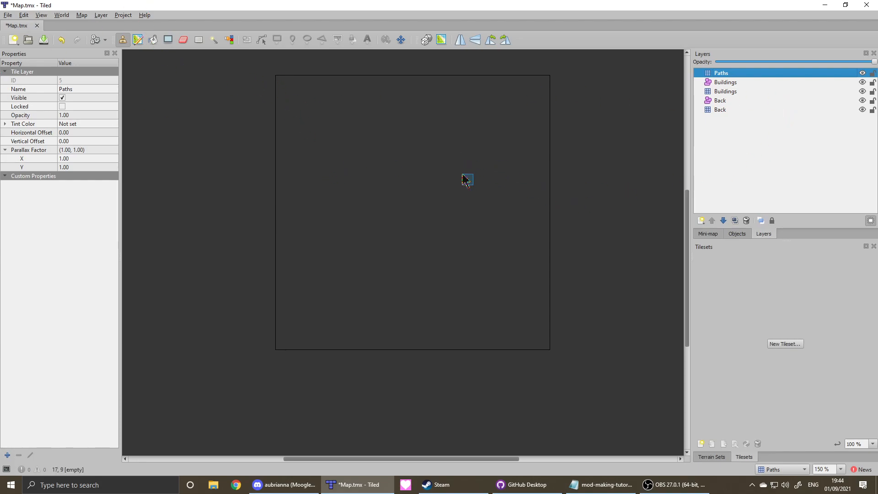
- Add an object layer named Paths
{"action": "right_click", "coordinate": [763, 132]}
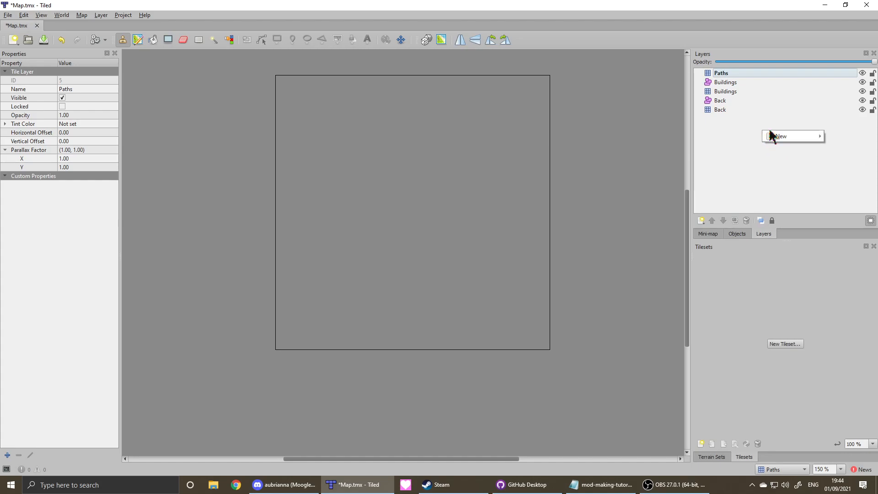
{"action": "left_click", "coordinate": [716, 145]}
{"action": "key", "text": "BackSpace"}
{"action": "type", "text": "s"}
{"action": "key", "text": "Return"}
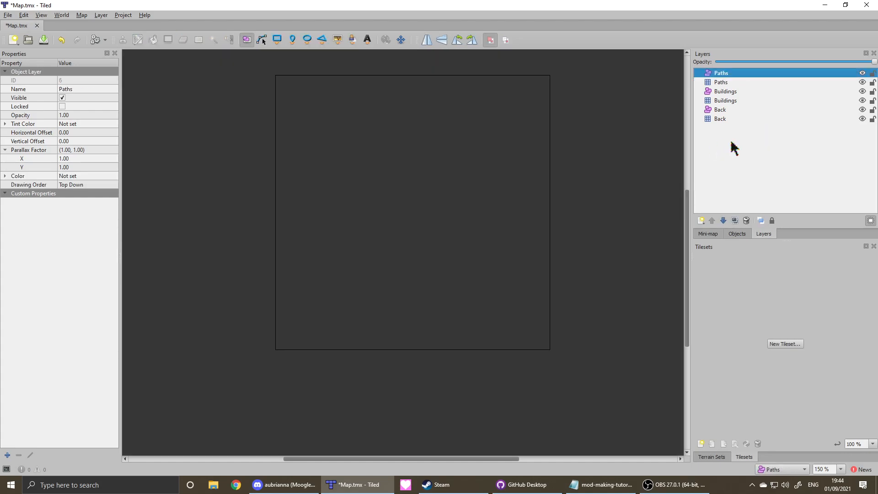
- Add a new tile layer named Front at the top of the layer stack
{"action": "right_click", "coordinate": [732, 147]}
{"action": "left_click", "coordinate": [724, 147]}
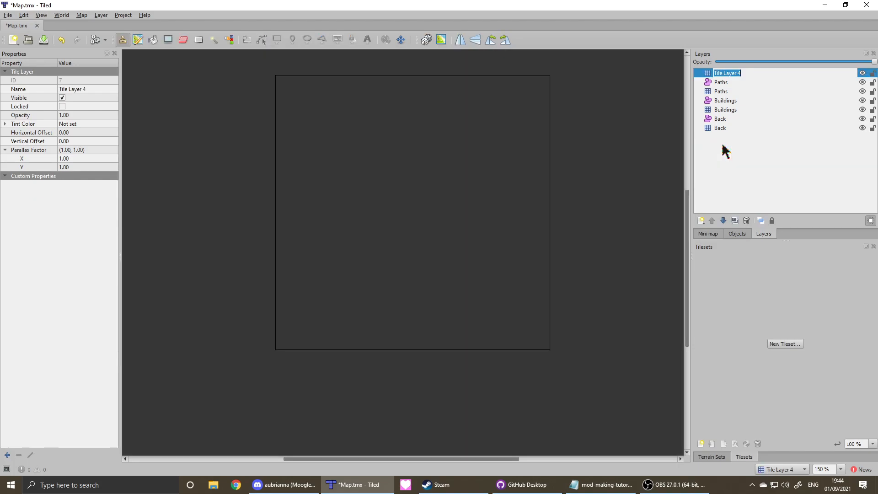
{"action": "key", "text": "BackSpace"}
{"action": "type", "text": "t"}
{"action": "key", "text": "Return"}
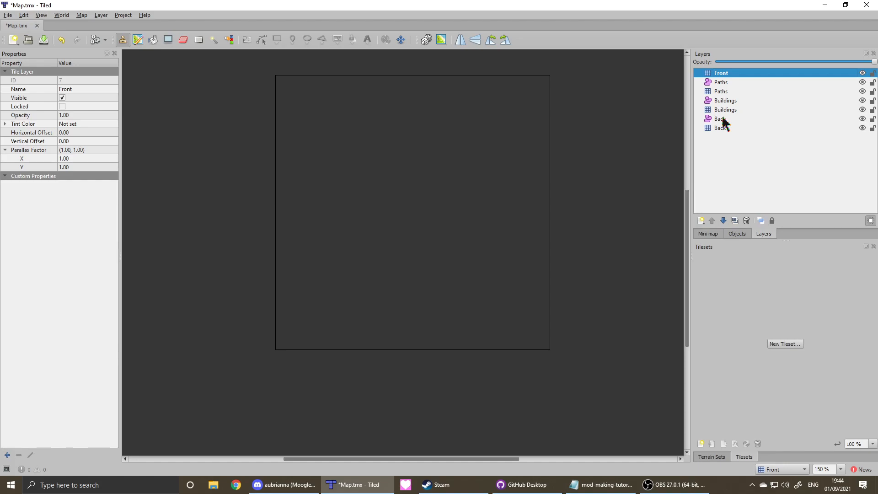
- Add a new object layer named Front above the Front tile layer
{"action": "right_click", "coordinate": [756, 155]}
{"action": "mouse_move", "coordinate": [783, 159]}
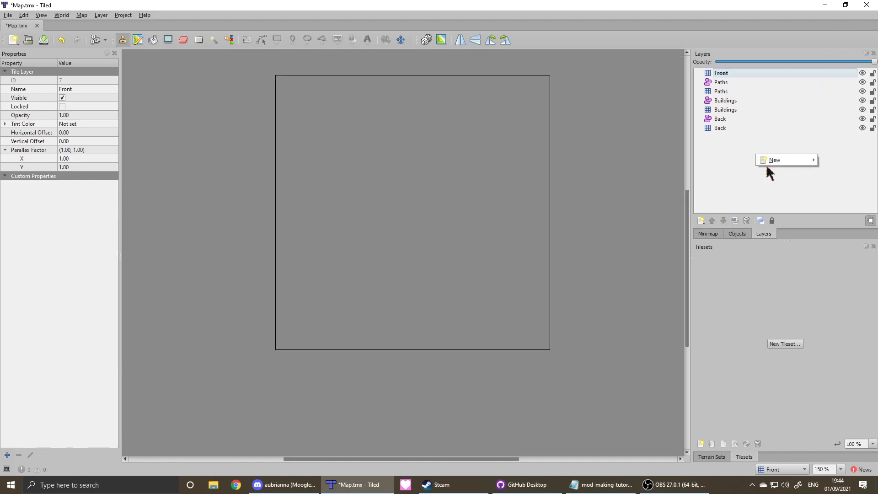
{"action": "left_click", "coordinate": [709, 172]}
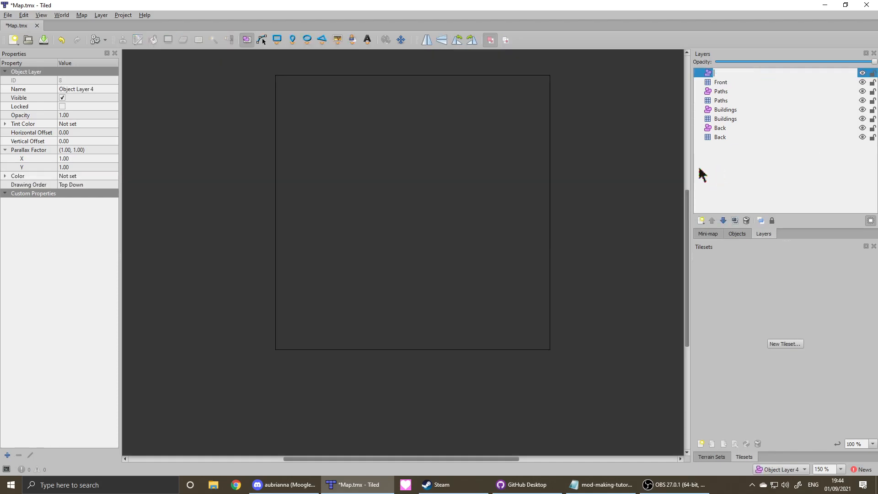
{"action": "type", "text": "Front"}
{"action": "key", "text": "Return"}
- Add a new tile layer named AlwaysFront on top of the stack
{"action": "right_click", "coordinate": [732, 166]}
{"action": "mouse_move", "coordinate": [762, 168]}
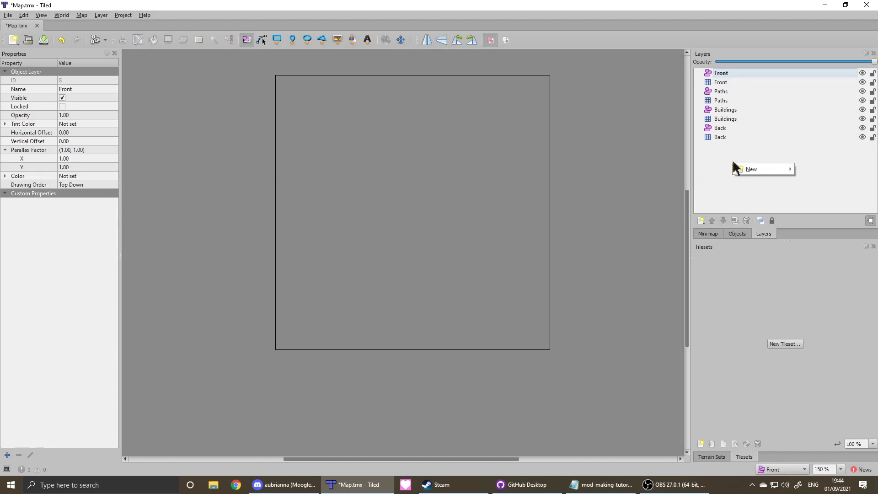
{"action": "left_click", "coordinate": [710, 172]}
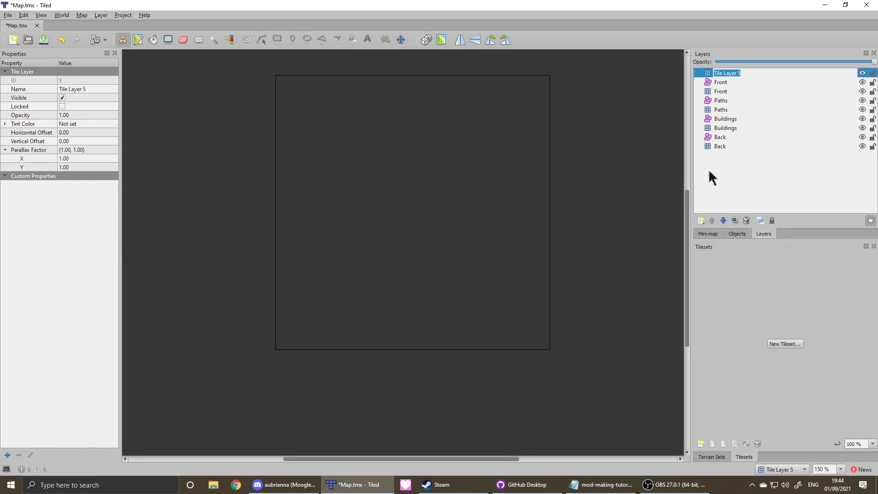
{"action": "type", "text": "AlwaysFron"}
{"action": "type", "text": "t"}
{"action": "key", "text": "Return"}
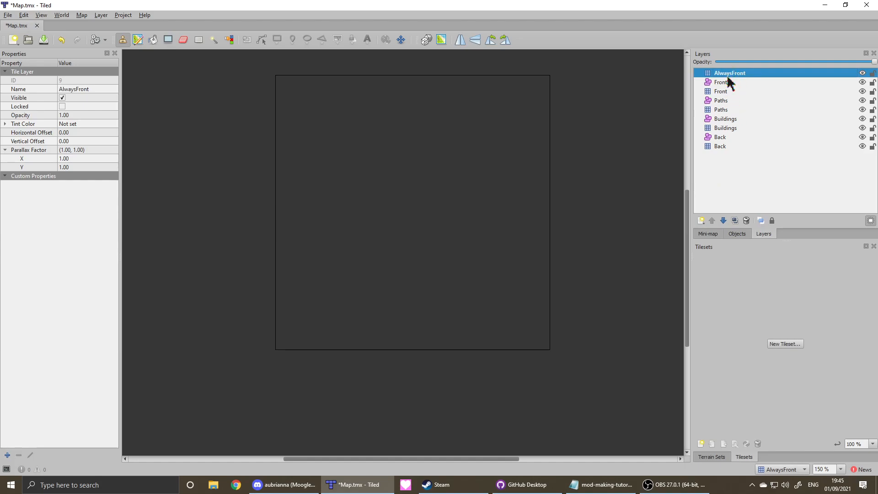
- Add a new object layer named AlwaysFront at the top of the layer stack
{"action": "right_click", "coordinate": [750, 173]}
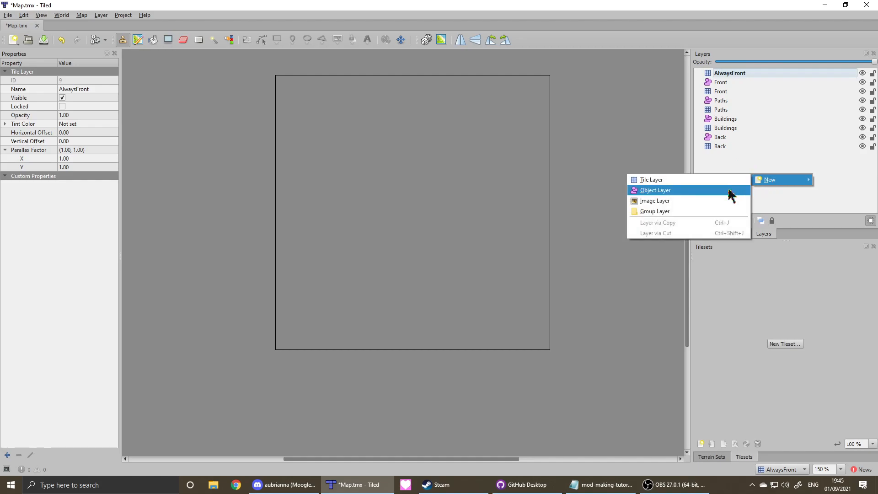
{"action": "left_click", "coordinate": [729, 191]}
{"action": "type", "text": "Alway"}
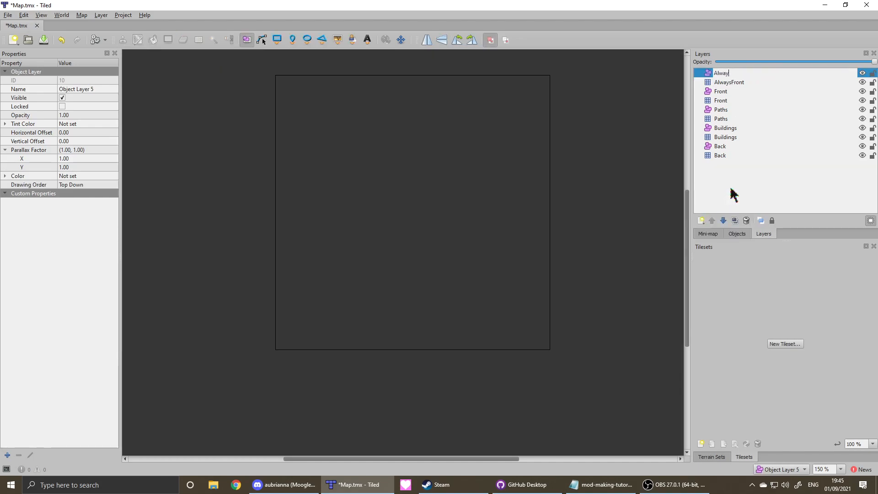
{"action": "type", "text": "sFront"}
{"action": "key", "text": "Return"}
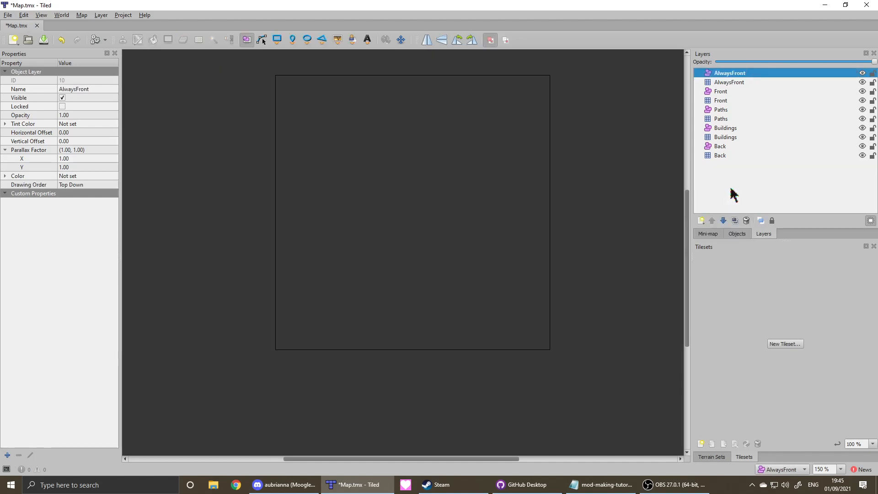
{"action": "left_click", "coordinate": [732, 195]}
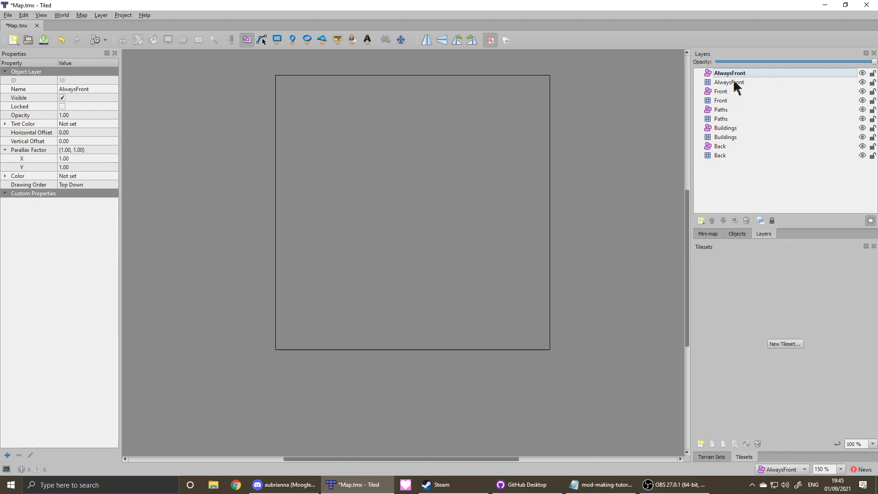
- With the bottom Back tile layer chosen, begin a New Tileset, then switch to the browser
{"action": "left_click", "coordinate": [734, 158]}
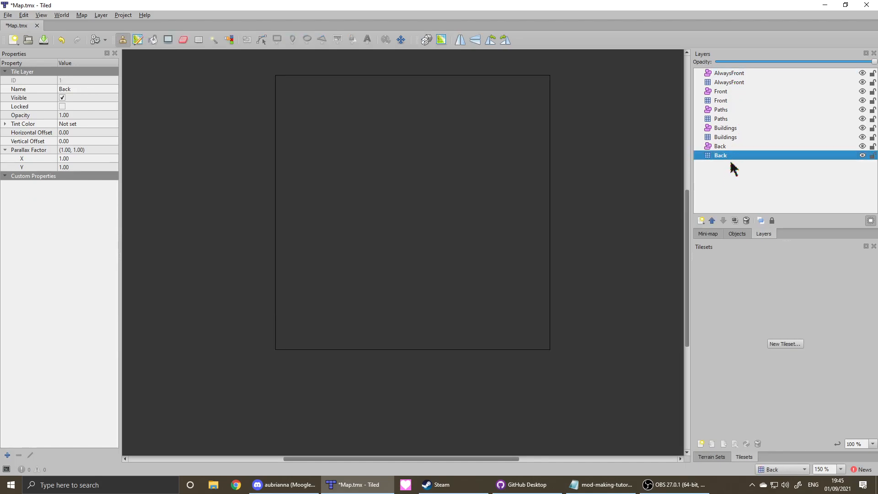
{"action": "left_click", "coordinate": [785, 346]}
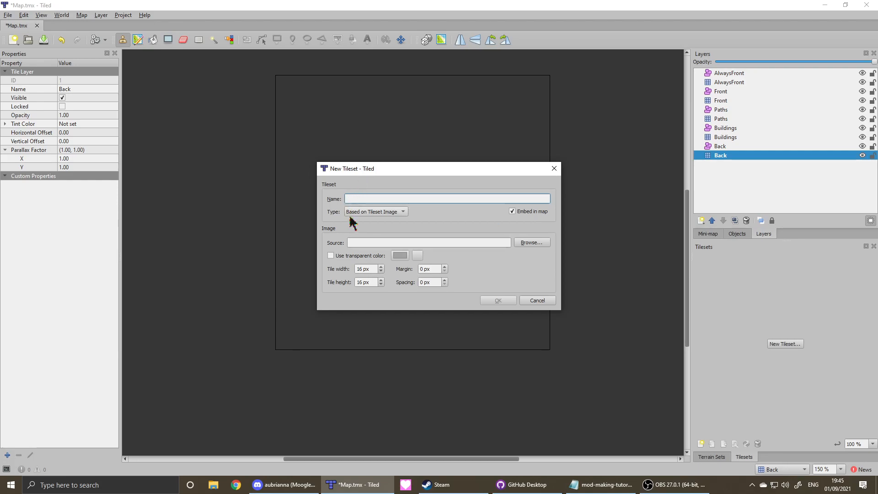
{"action": "left_click", "coordinate": [235, 485]}
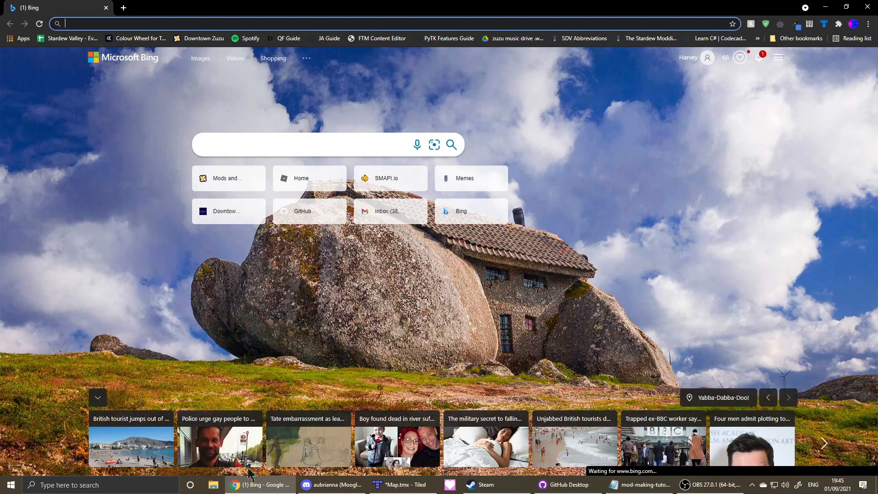
{"action": "type", "text": "u"}
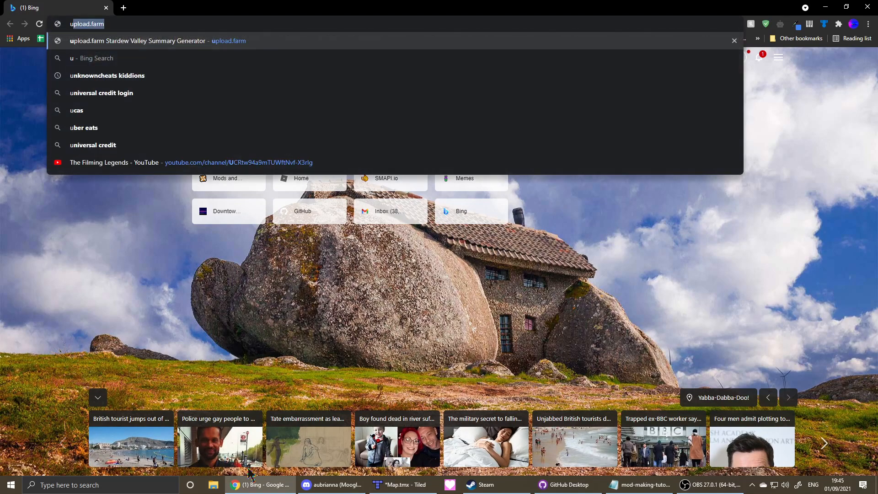
{"action": "type", "text": "n"}
- Search the web for stardewxnbhack from Chrome's address bar
{"action": "key", "text": "BackSpace"}
{"action": "key", "text": "BackSpace"}
{"action": "type", "text": "st"}
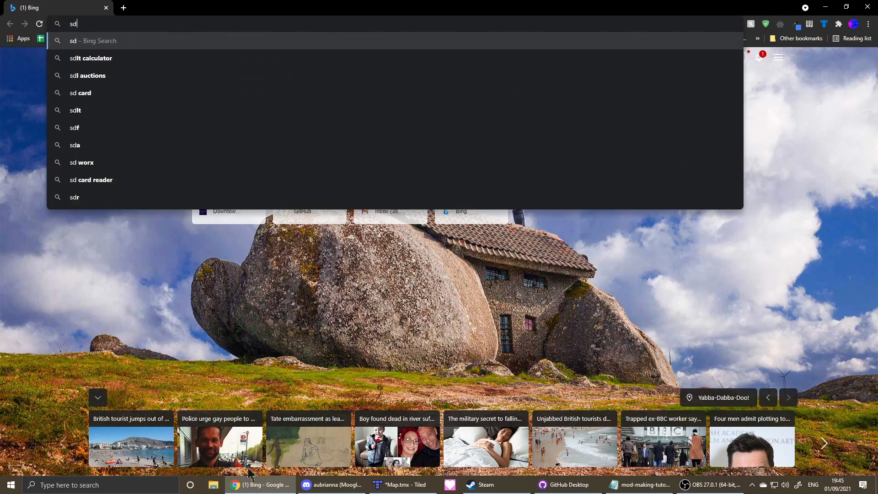
{"action": "type", "text": "ar"}
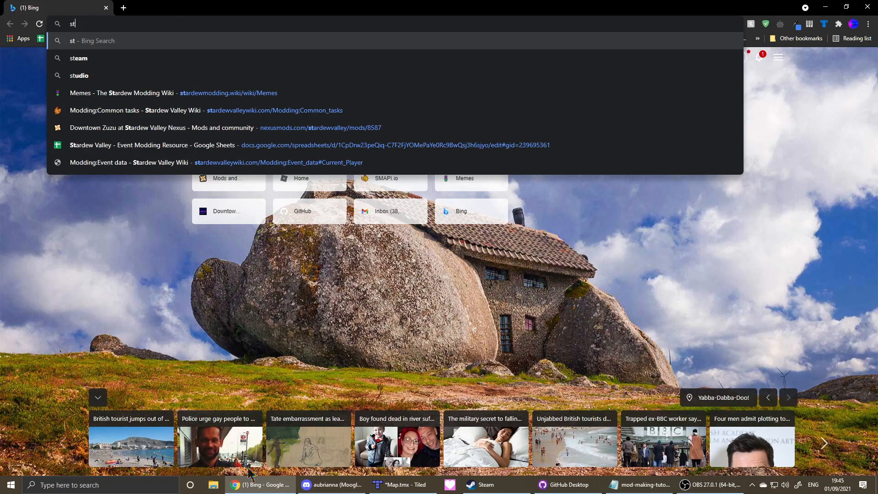
{"action": "type", "text": "dewxnbhack"}
{"action": "key", "text": "Return"}
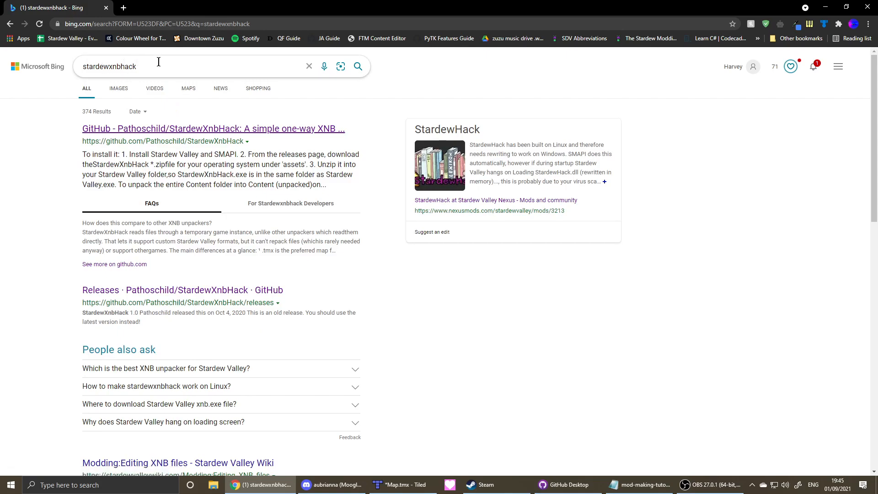
- From the Pathoschild/StardewXnbHack repository's releases, download StardewXnbHack-1.0.4-for-Windows.zip
{"action": "left_click", "coordinate": [183, 129]}
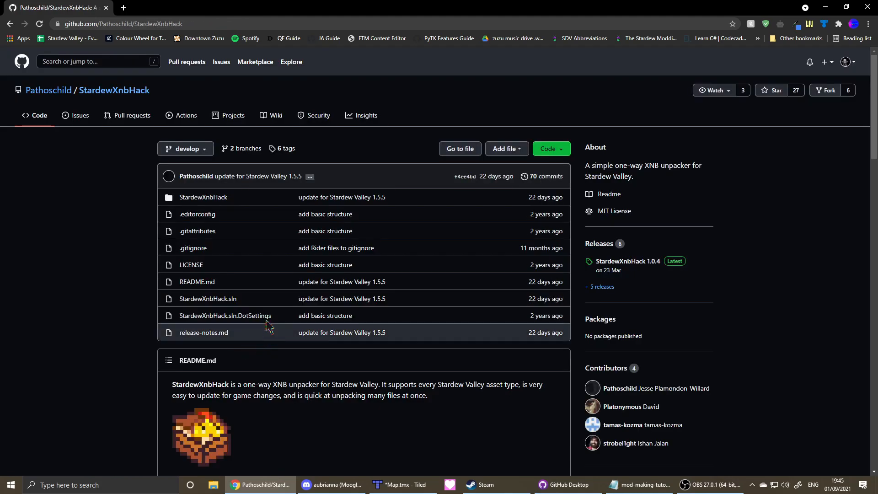
{"action": "scroll", "coordinate": [260, 212], "scroll_direction": "down", "scroll_amount": 1}
{"action": "scroll", "coordinate": [253, 215], "scroll_direction": "down", "scroll_amount": 1}
{"action": "scroll", "coordinate": [250, 218], "scroll_direction": "down", "scroll_amount": 1}
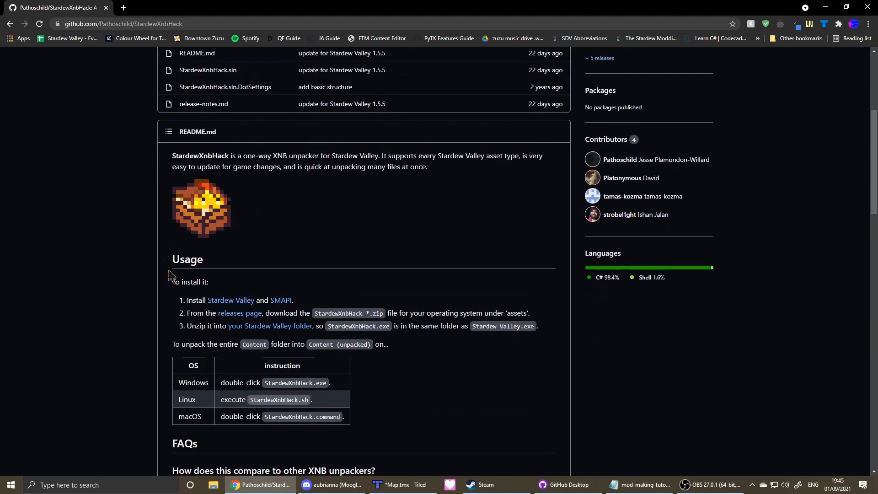
{"action": "left_click_drag", "start_coordinate": [172, 282], "coordinate": [204, 282]}
{"action": "left_click", "coordinate": [249, 293]}
{"action": "left_click", "coordinate": [241, 315]}
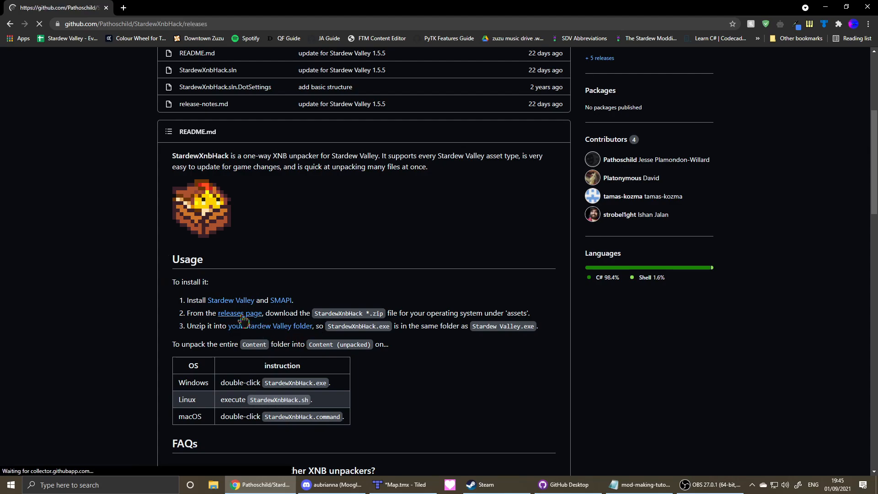
{"action": "scroll", "coordinate": [337, 308], "scroll_direction": "down", "scroll_amount": 2}
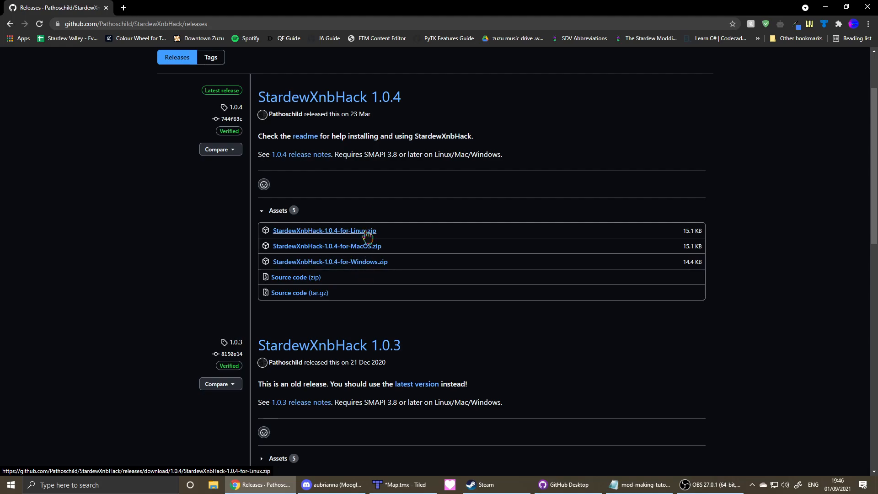
{"action": "left_click", "coordinate": [368, 265]}
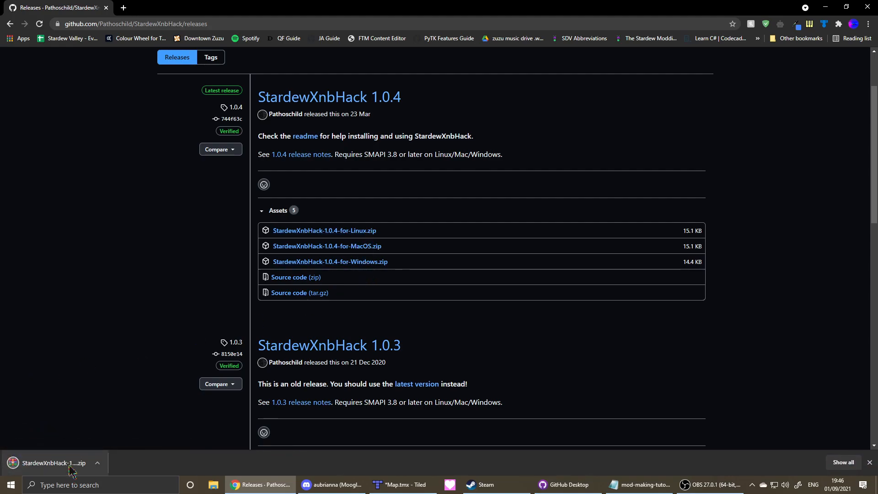
- Extract the StardewXnbHack zip into its own Downloads folder and show it in Explorer
{"action": "left_click", "coordinate": [55, 463]}
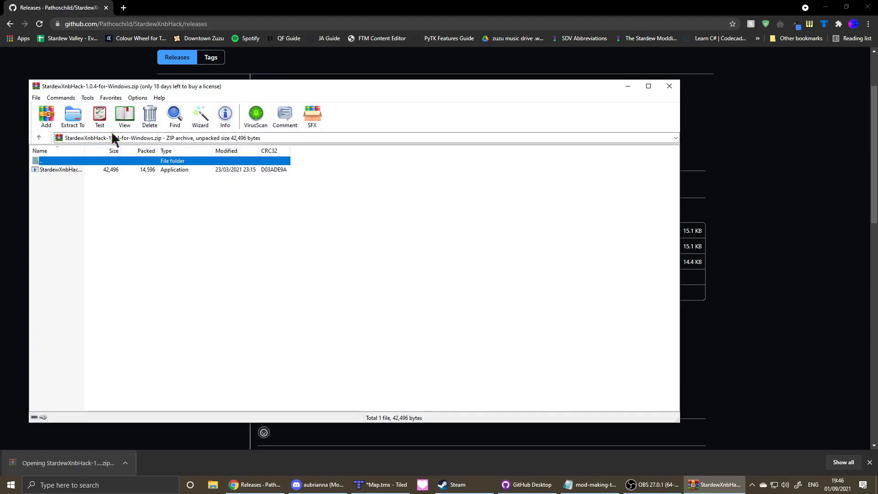
{"action": "left_click", "coordinate": [73, 118]}
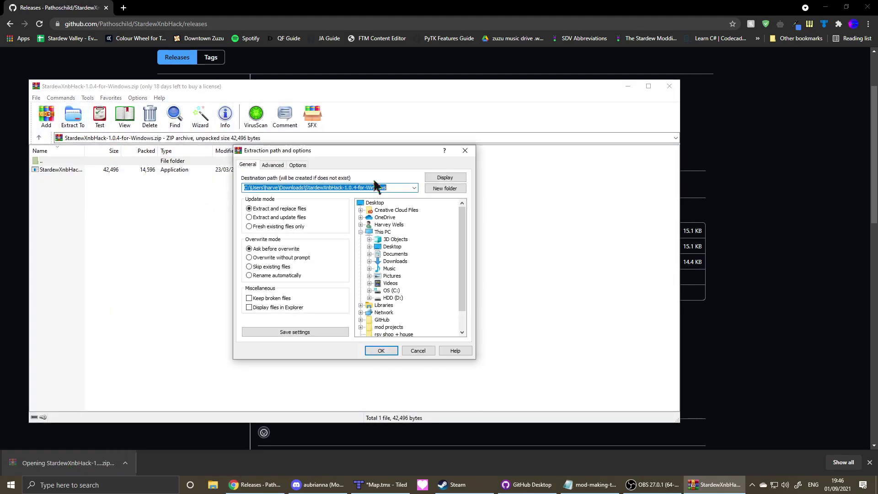
{"action": "left_click", "coordinate": [380, 351]}
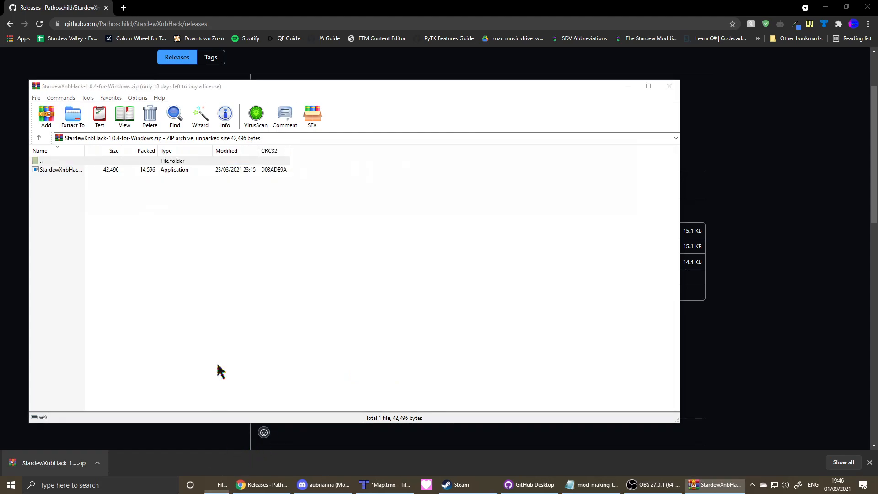
{"action": "left_click", "coordinate": [103, 246]}
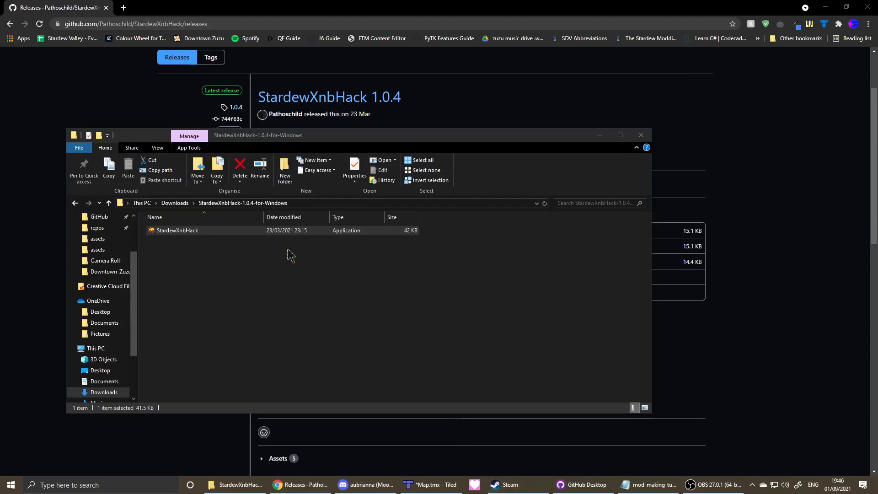
- From the Steam library, browse to Stardew Valley's local install folder
{"action": "left_click", "coordinate": [504, 484]}
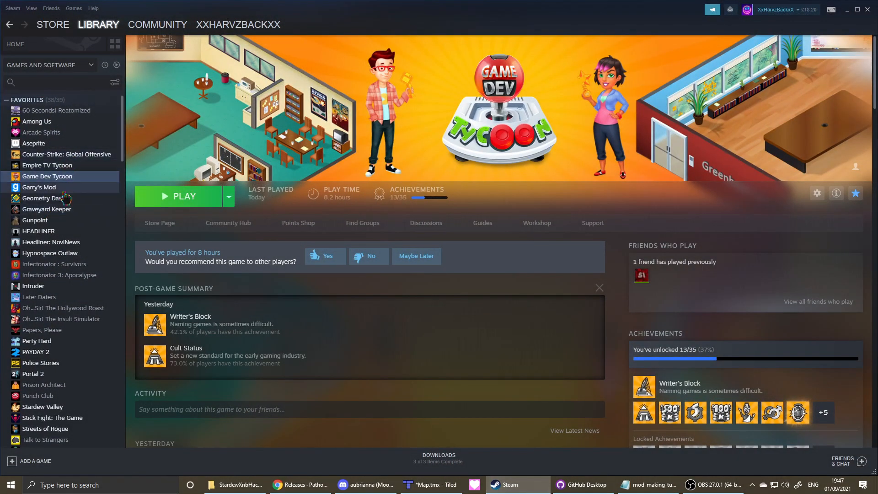
{"action": "scroll", "coordinate": [57, 372], "scroll_direction": "down", "scroll_amount": 1}
{"action": "left_click", "coordinate": [55, 362]}
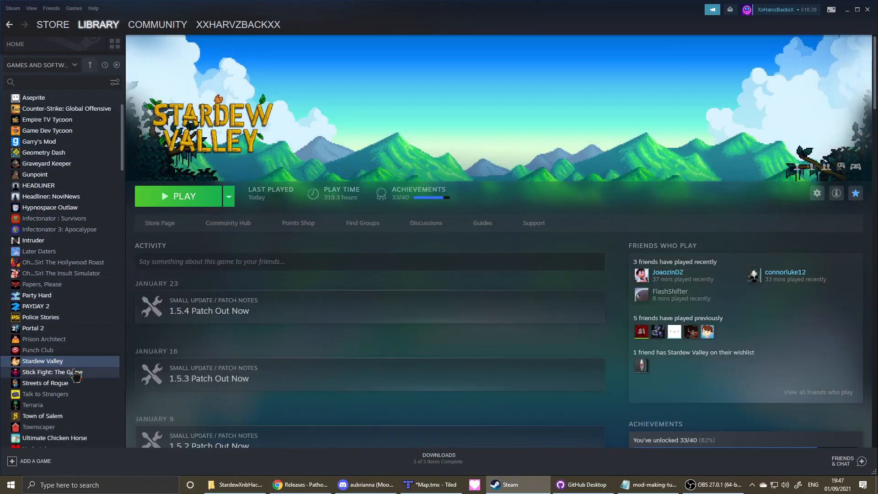
{"action": "right_click", "coordinate": [75, 365]}
{"action": "mouse_move", "coordinate": [89, 403]}
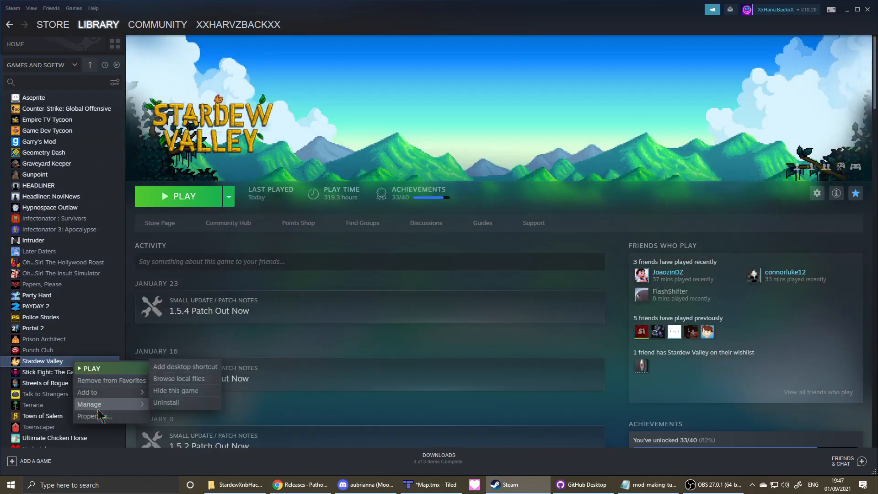
{"action": "left_click", "coordinate": [178, 377]}
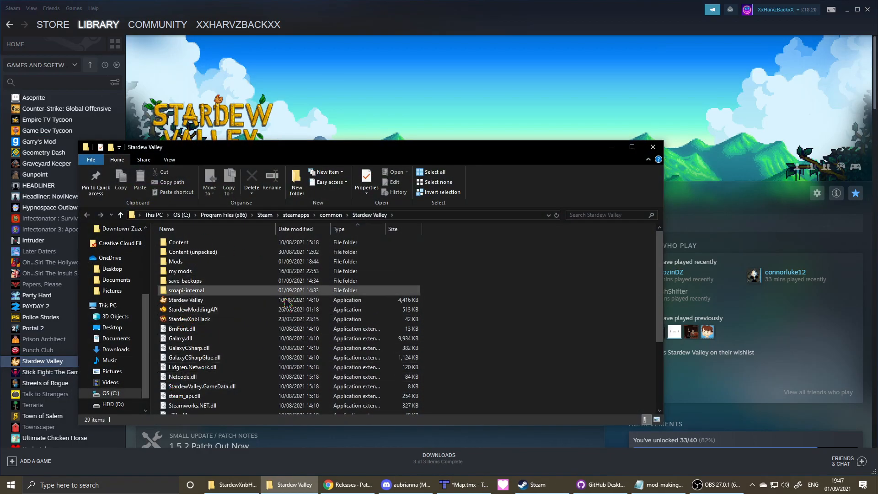
- Arrange the StardewXnbHack and game folder windows side by side
{"action": "left_click", "coordinate": [233, 484]}
{"action": "left_click_drag", "start_coordinate": [336, 142], "coordinate": [526, 114]}
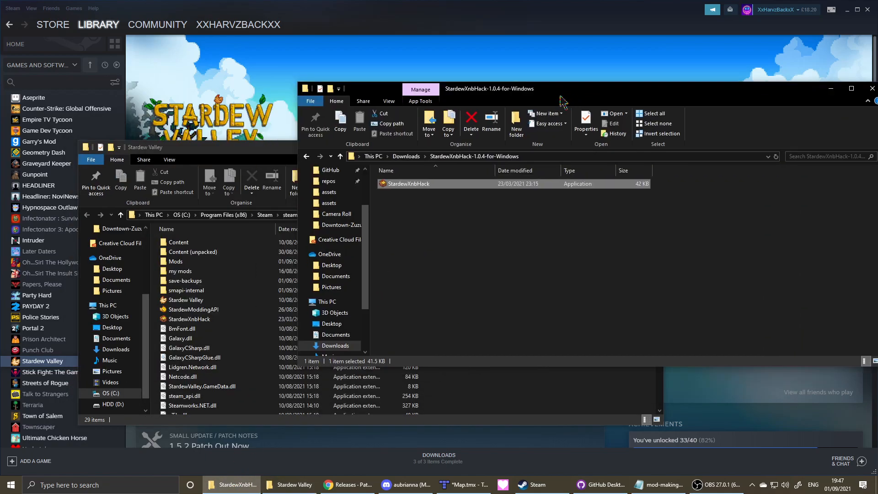
{"action": "left_click_drag", "start_coordinate": [254, 156], "coordinate": [200, 162]}
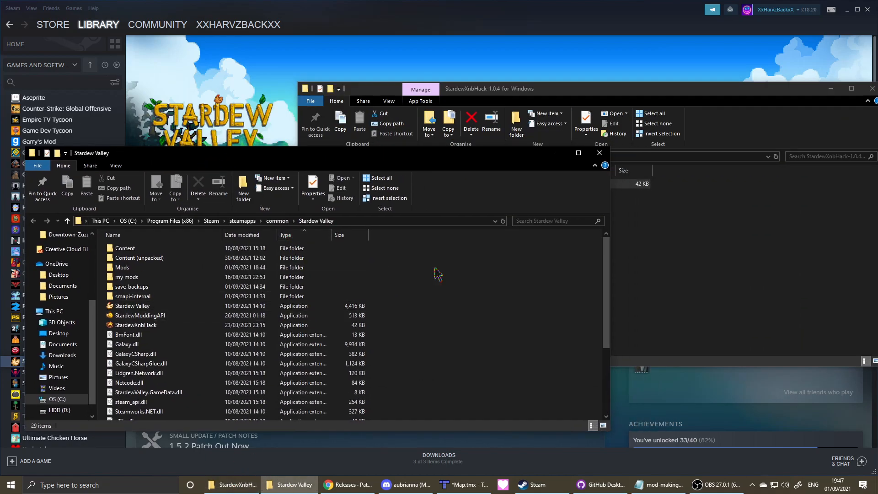
{"action": "left_click", "coordinate": [497, 96]}
{"action": "left_click", "coordinate": [437, 190]}
{"action": "scroll", "coordinate": [184, 405], "scroll_direction": "down", "scroll_amount": 2}
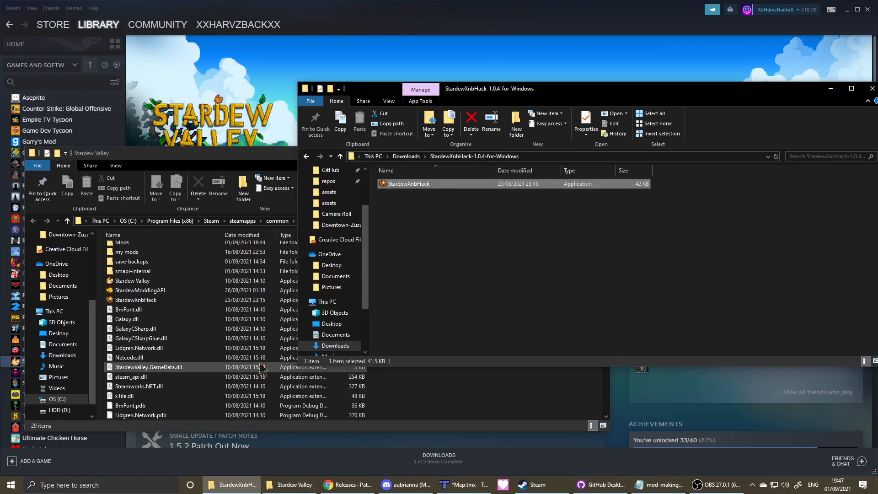
{"action": "scroll", "coordinate": [184, 412], "scroll_direction": "down", "scroll_amount": 2}
{"action": "scroll", "coordinate": [184, 411], "scroll_direction": "up", "scroll_amount": 3}
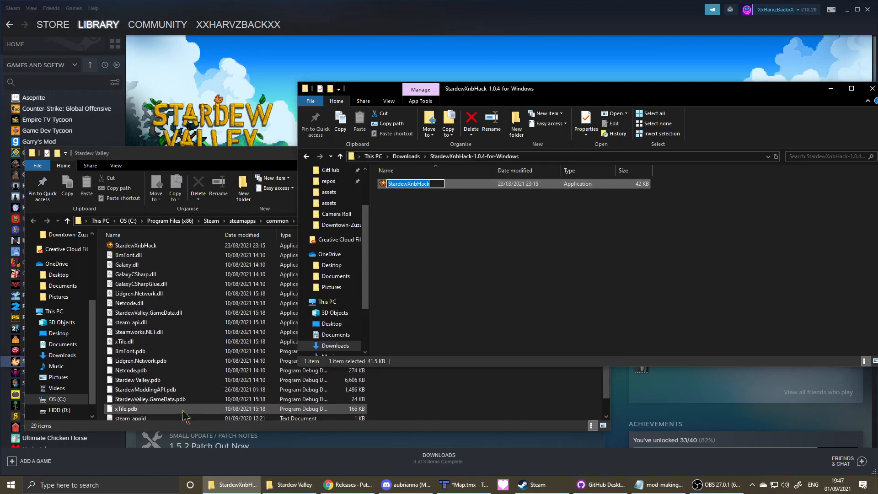
{"action": "left_click", "coordinate": [158, 285]}
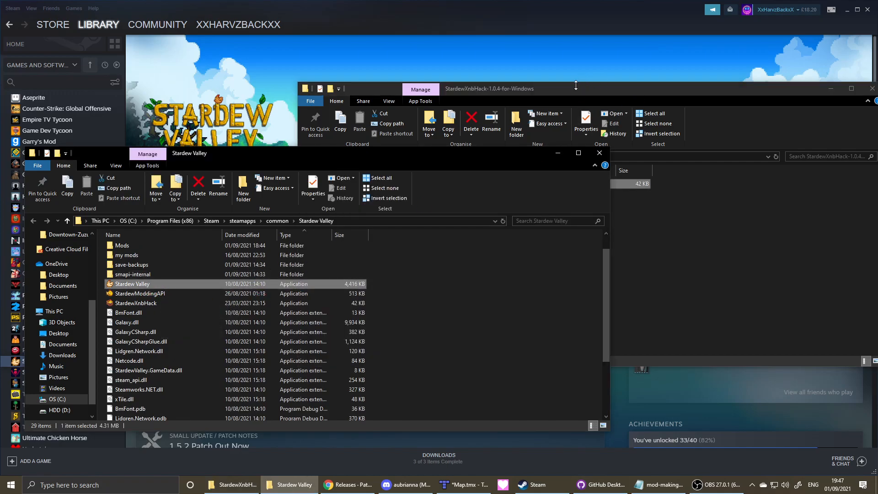
{"action": "key", "text": "alt+Tab"}
- Move StardewXnbHack into the game folder, replacing the old copy, and close the empty download folder
{"action": "mouse_move", "coordinate": [408, 184]}
{"action": "left_mouse_down"}
{"action": "mouse_move", "coordinate": [117, 297]}
{"action": "mouse_move", "coordinate": [103, 288]}
{"action": "left_mouse_up"}
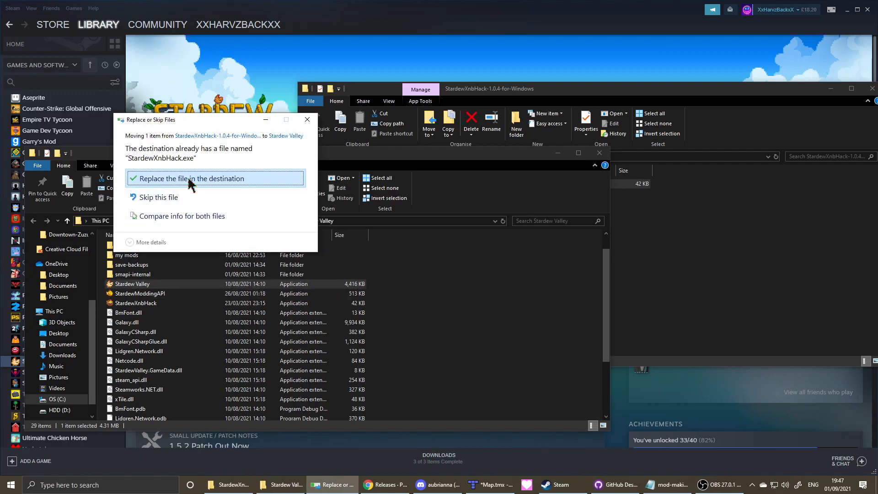
{"action": "left_click", "coordinate": [190, 178]}
{"action": "left_click", "coordinate": [806, 96]}
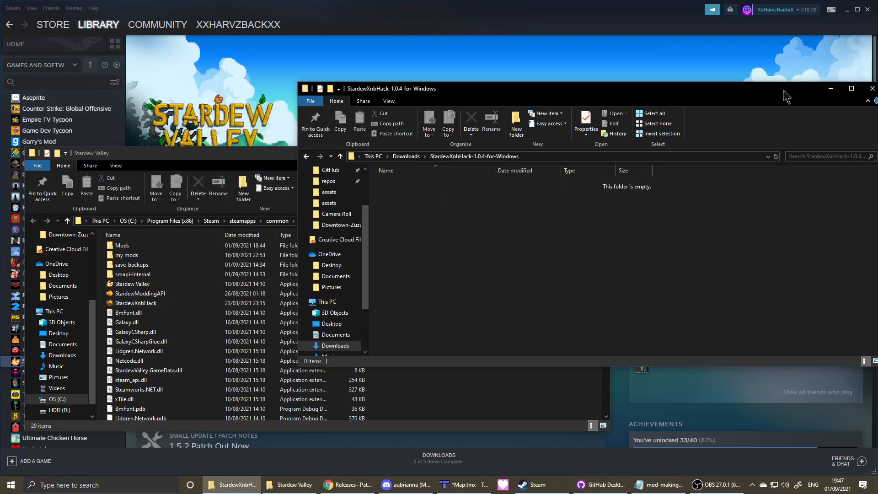
{"action": "left_click", "coordinate": [871, 88]}
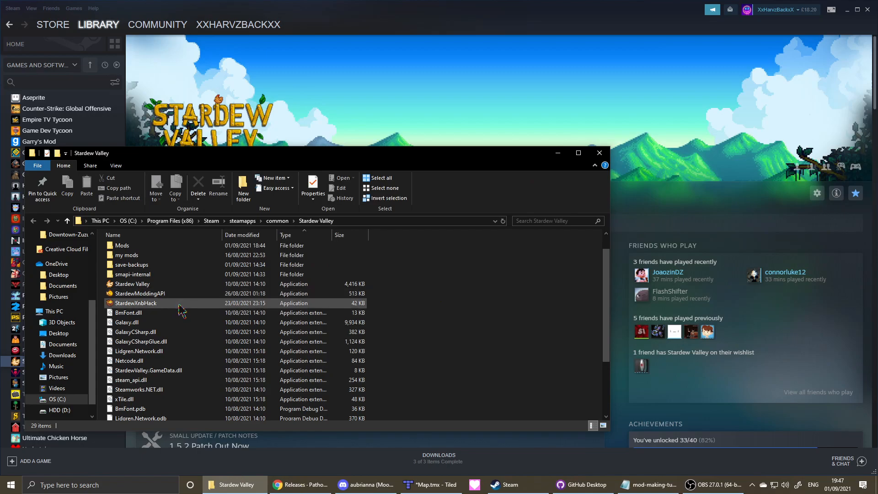
- Run StardewXnbHack.exe to unpack 3,278 game files into Content (unpacked), then close the console
{"action": "double_click", "coordinate": [178, 305]}
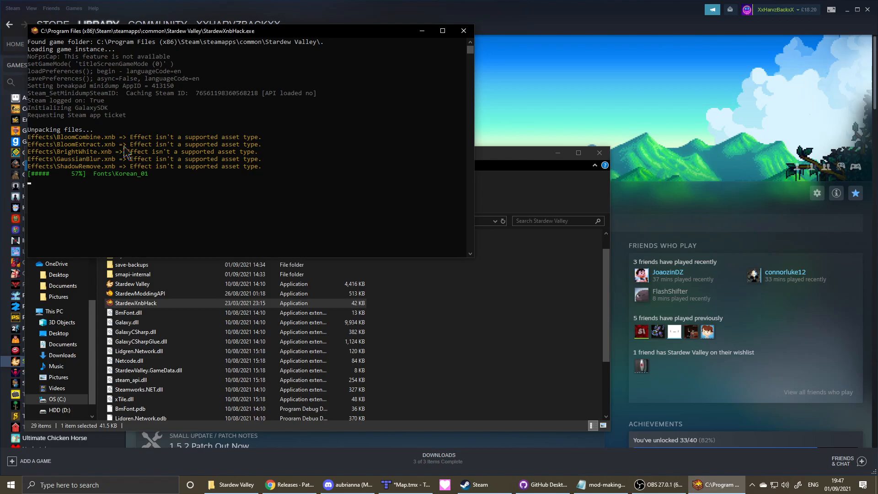
{"action": "left_click_drag", "start_coordinate": [285, 169], "coordinate": [32, 140]}
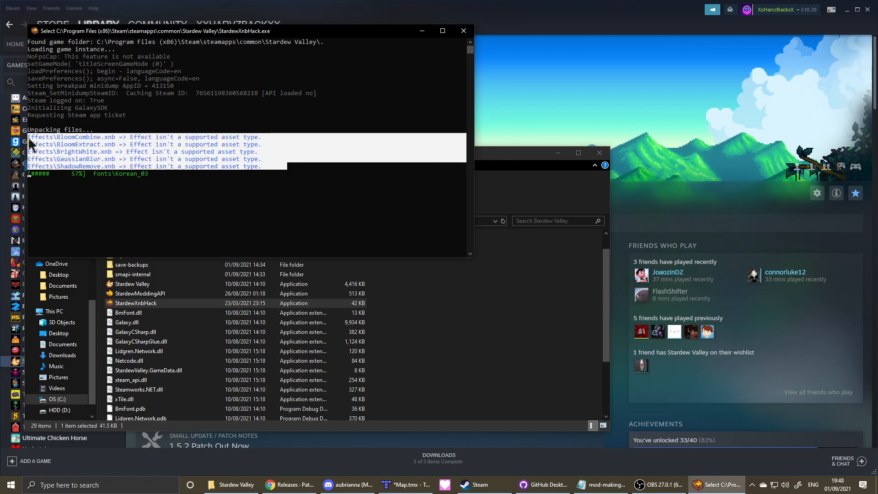
{"action": "left_click", "coordinate": [222, 137]}
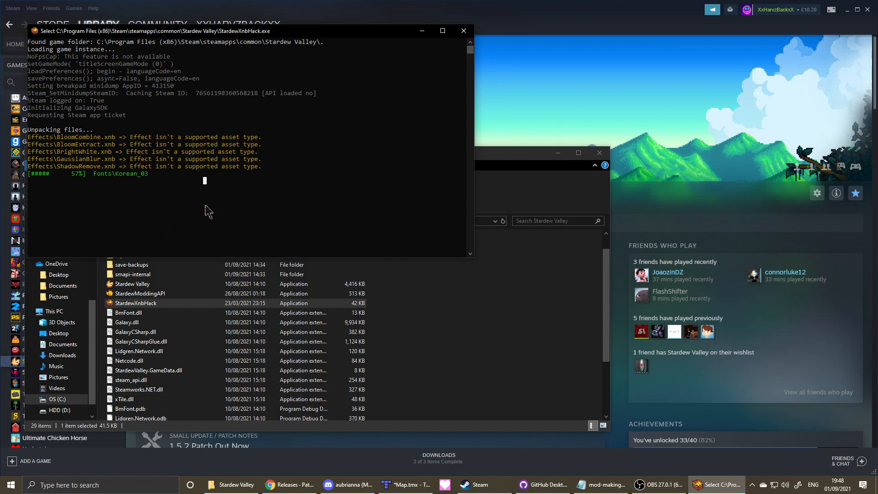
{"action": "key", "text": "Return"}
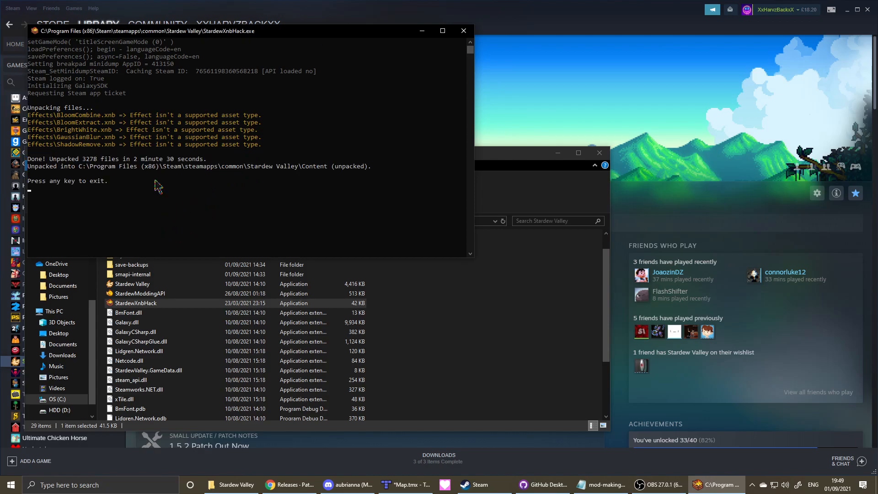
{"action": "key", "text": "Return"}
{"action": "scroll", "coordinate": [206, 316], "scroll_direction": "down", "scroll_amount": 3}
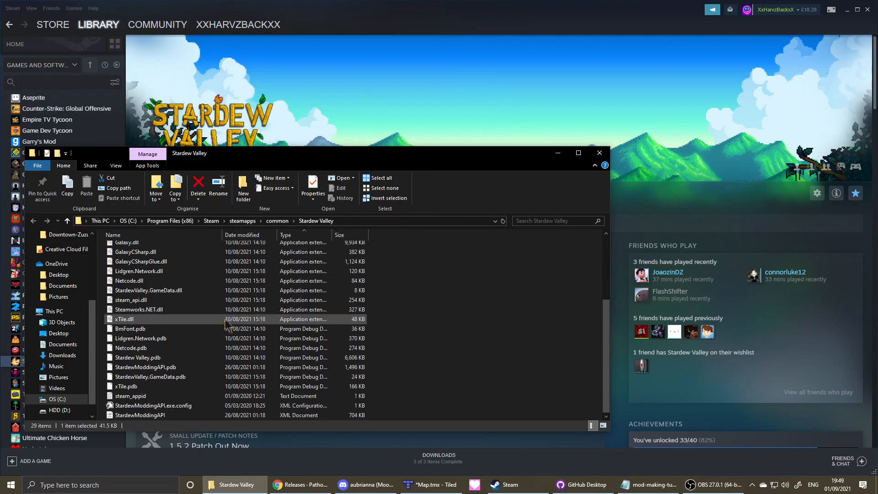
{"action": "scroll", "coordinate": [202, 392], "scroll_direction": "up", "scroll_amount": 3}
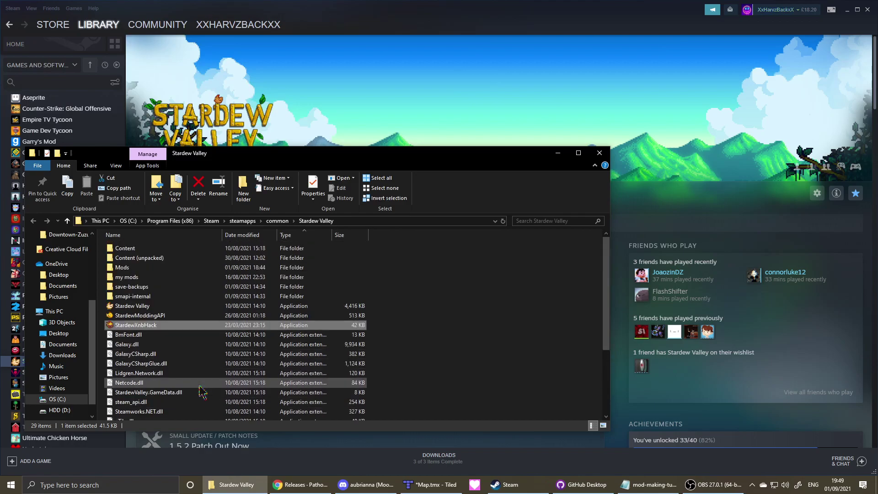
- Browse into Content (unpacked) > Maps and minimise Steam and the browser so Tiled sits behind
{"action": "double_click", "coordinate": [142, 266]}
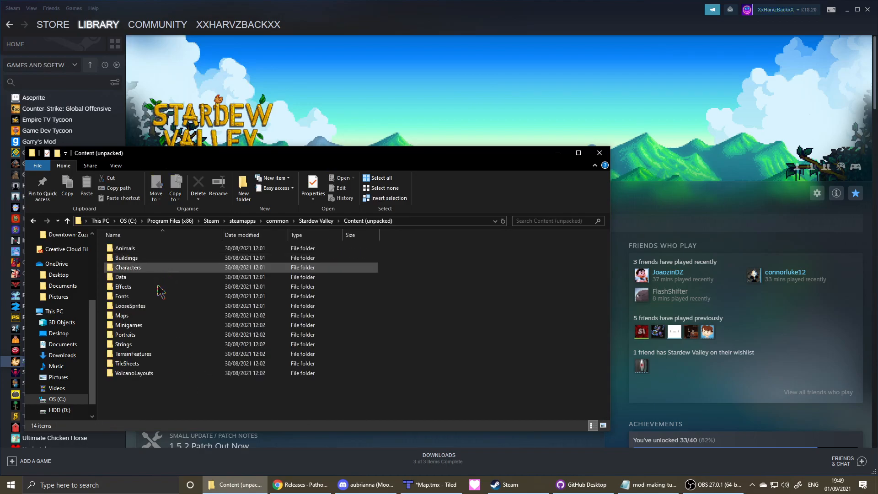
{"action": "double_click", "coordinate": [152, 317]}
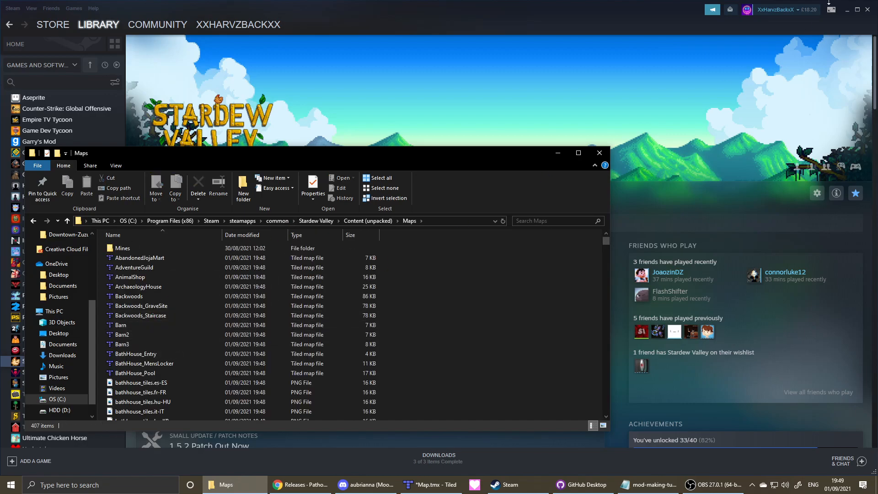
{"action": "left_click", "coordinate": [847, 10]}
{"action": "left_click", "coordinate": [862, 5]}
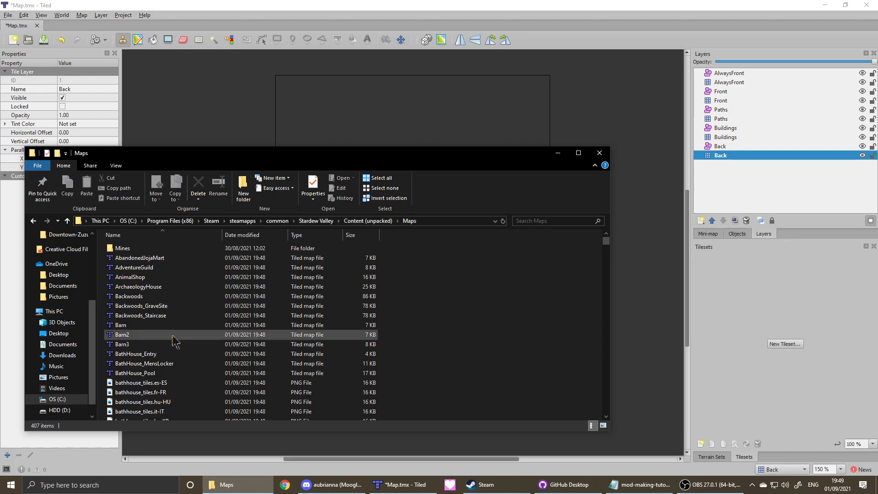
{"action": "scroll", "coordinate": [173, 340], "scroll_direction": "down", "scroll_amount": 10}
{"action": "scroll", "coordinate": [173, 341], "scroll_direction": "down", "scroll_amount": 10}
{"action": "scroll", "coordinate": [172, 341], "scroll_direction": "down", "scroll_amount": 10}
{"action": "scroll", "coordinate": [150, 370], "scroll_direction": "down", "scroll_amount": 5}
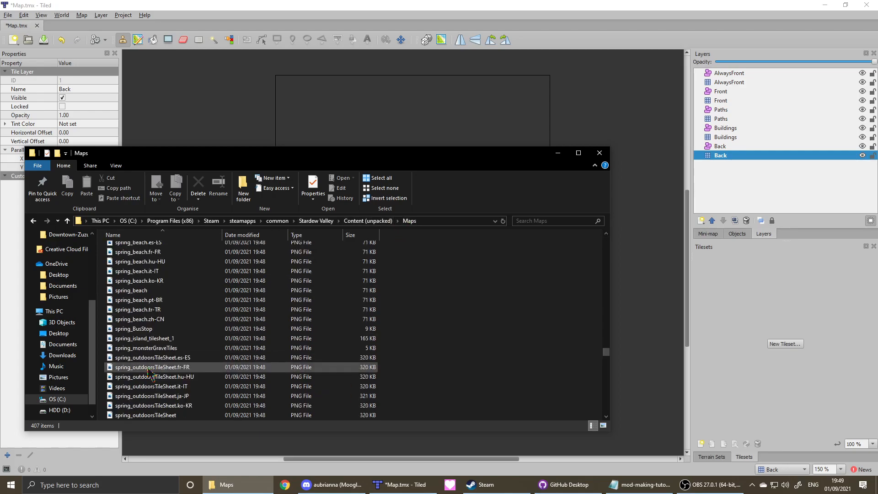
{"action": "scroll", "coordinate": [154, 377], "scroll_direction": "down", "scroll_amount": 3}
{"action": "scroll", "coordinate": [163, 390], "scroll_direction": "down", "scroll_amount": 1}
{"action": "scroll", "coordinate": [163, 390], "scroll_direction": "down", "scroll_amount": 1}
- Copy spring_town.png and open the Desktop in a second Explorer window beside Maps
{"action": "left_click", "coordinate": [163, 387]}
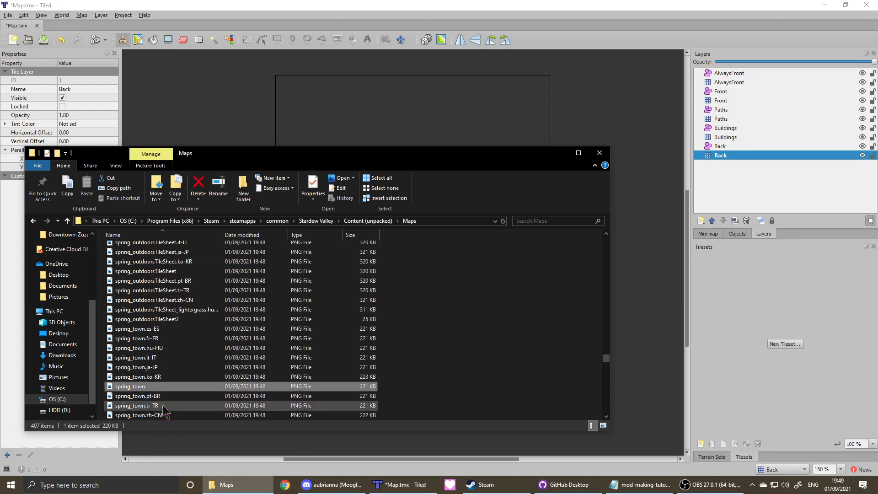
{"action": "mouse_move", "coordinate": [57, 313]}
{"action": "scroll", "coordinate": [58, 309], "scroll_direction": "up", "scroll_amount": 1}
{"action": "scroll", "coordinate": [59, 307], "scroll_direction": "up", "scroll_amount": 1}
{"action": "scroll", "coordinate": [59, 302], "scroll_direction": "up", "scroll_amount": 2}
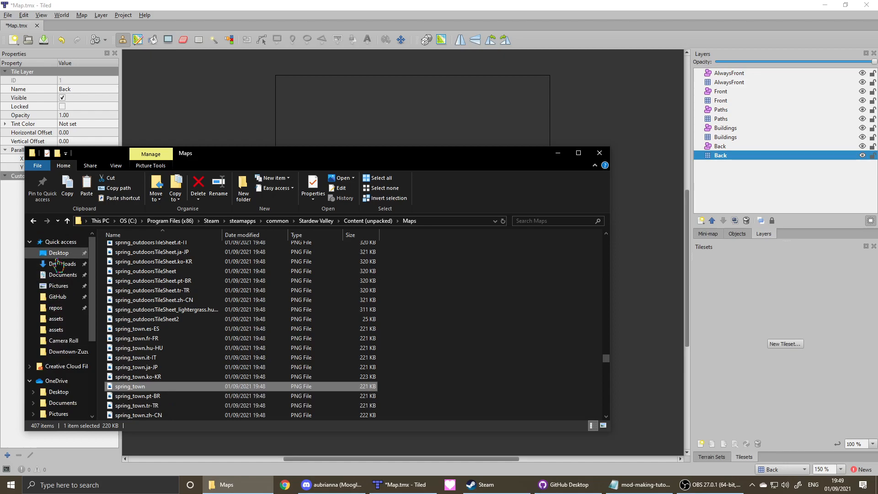
{"action": "right_click", "coordinate": [57, 257]}
{"action": "left_click", "coordinate": [55, 32]}
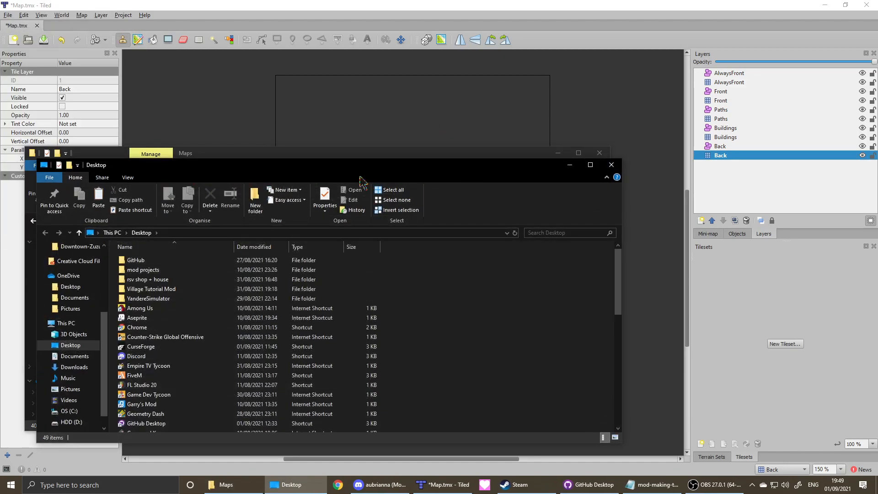
{"action": "left_click_drag", "start_coordinate": [364, 158], "coordinate": [428, 155]}
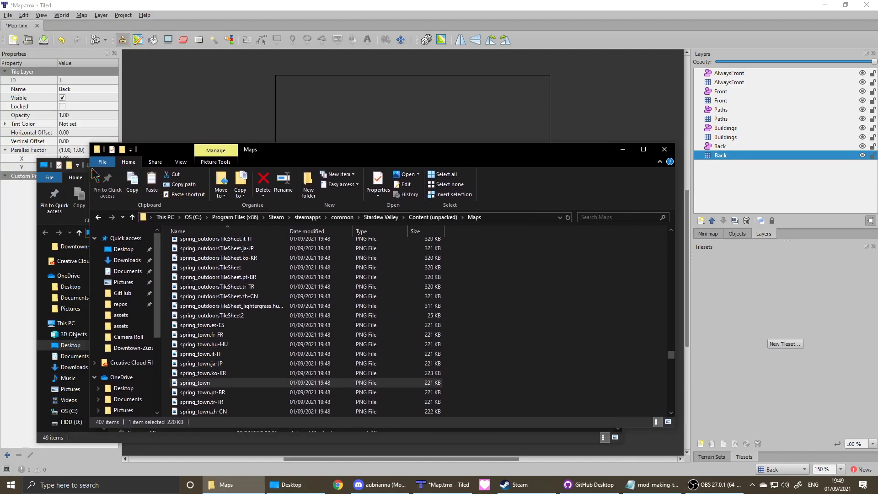
{"action": "left_click", "coordinate": [83, 167]}
{"action": "left_click_drag", "start_coordinate": [82, 168], "coordinate": [324, 167]}
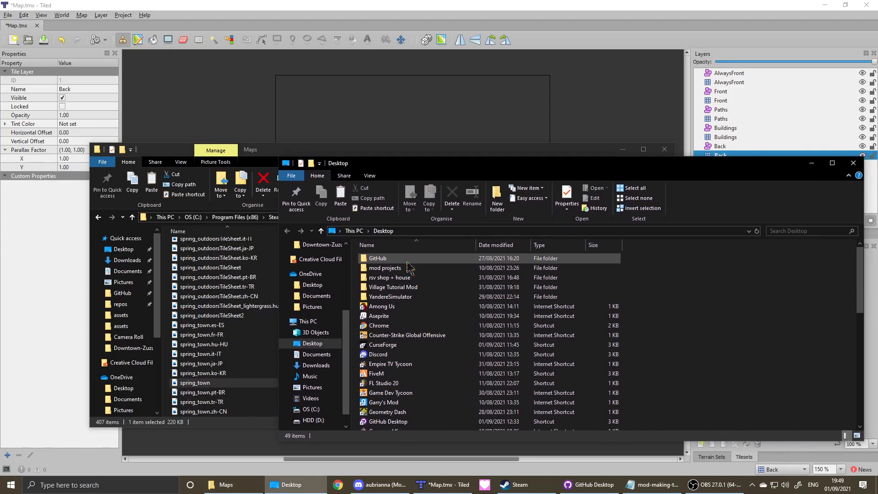
- Paste spring_town.png into Village Tutorial Mod > assets alongside Map
{"action": "double_click", "coordinate": [403, 286]}
{"action": "double_click", "coordinate": [394, 260]}
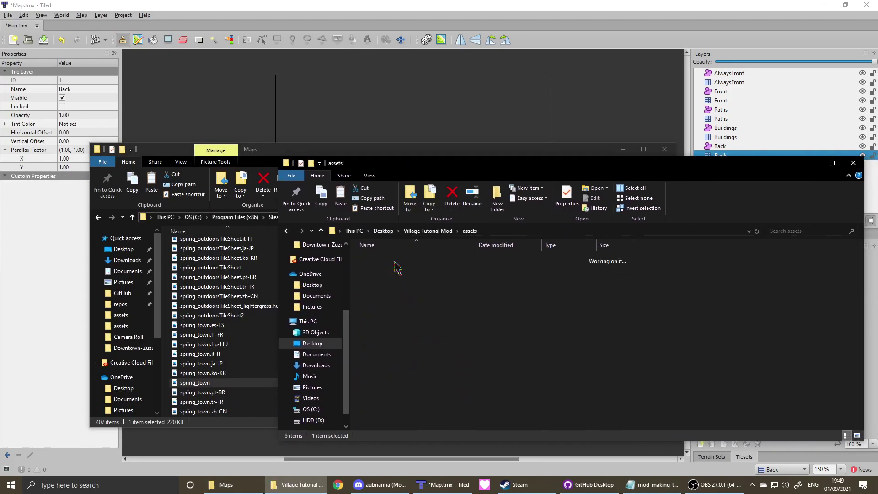
{"action": "key", "text": "ctrl+v"}
{"action": "left_click", "coordinate": [403, 295]}
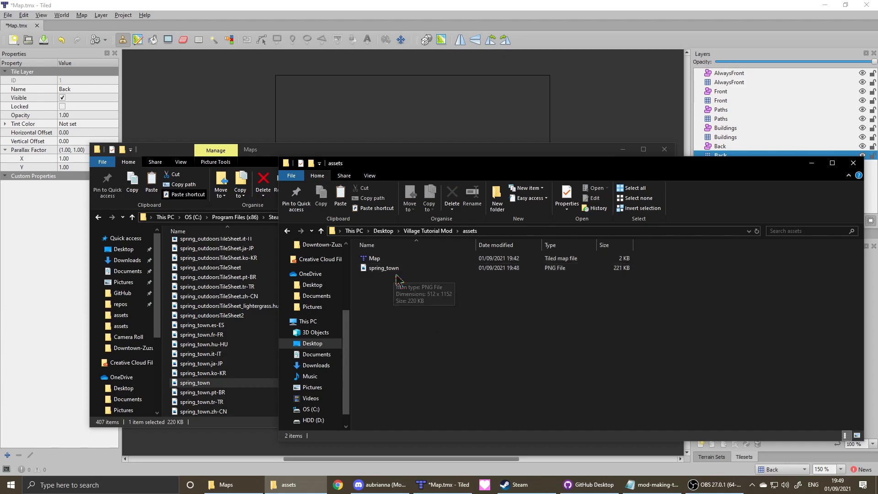
- Copy summer_town.png from the Maps search results into the mod's assets folder
{"action": "left_click", "coordinate": [219, 346]}
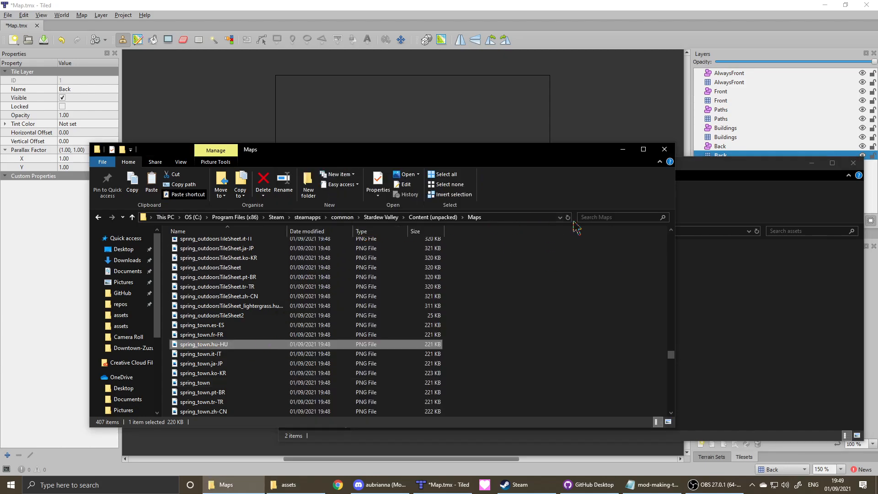
{"action": "type", "text": "summer"}
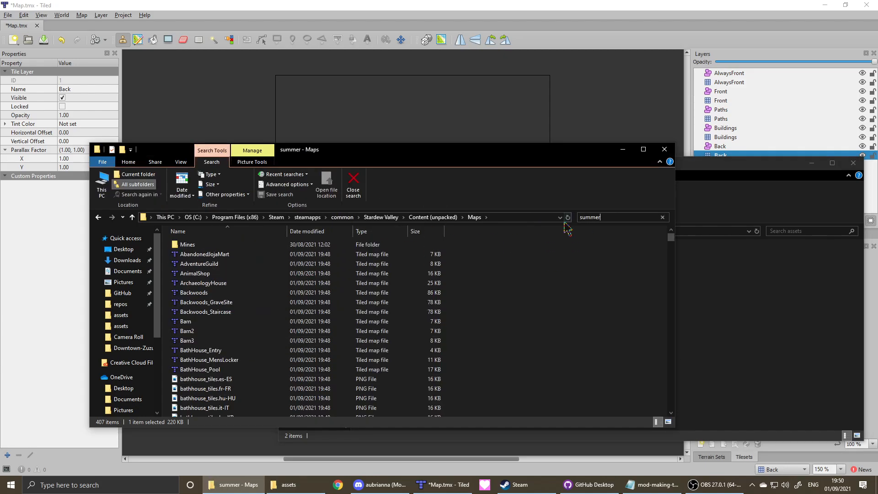
{"action": "left_click", "coordinate": [296, 261]}
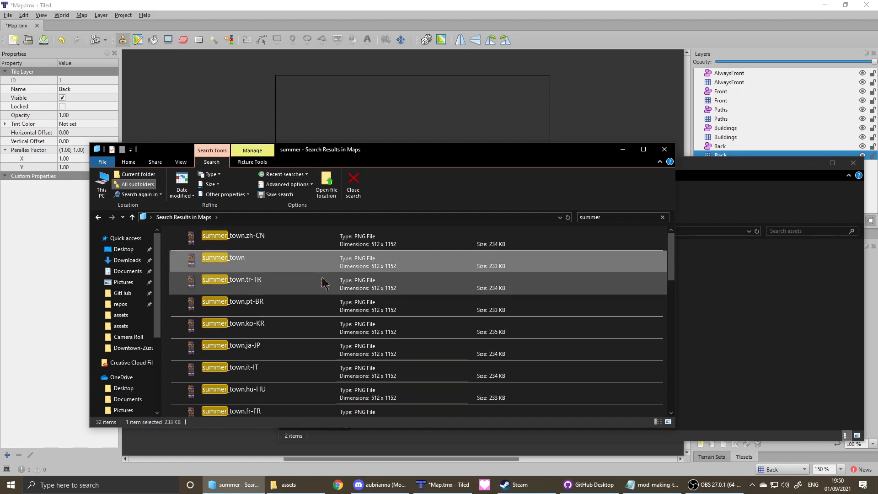
{"action": "key", "text": "ctrl+c"}
{"action": "key", "text": "alt+Tab"}
{"action": "key", "text": "ctrl+v"}
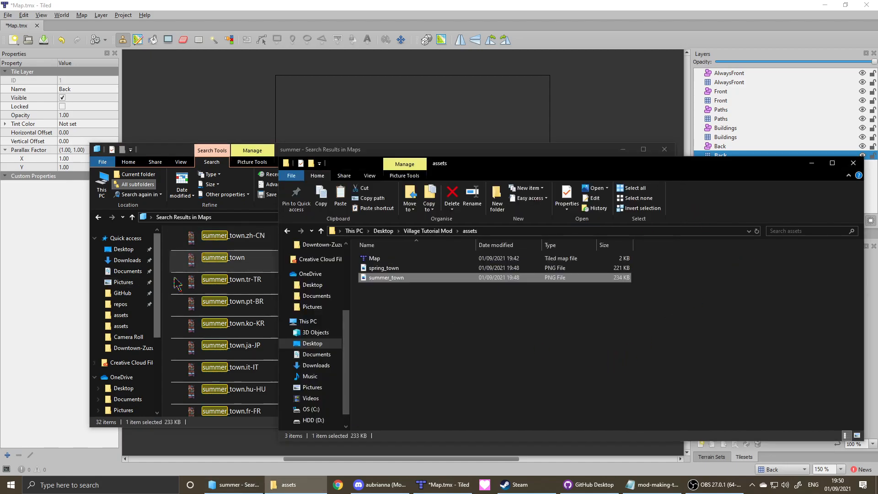
- Search Maps for fall and copy fall_town.png into the assets folder
{"action": "left_click", "coordinate": [179, 283]}
{"action": "key", "text": "ctrl+e"}
{"action": "type", "text": "fal"}
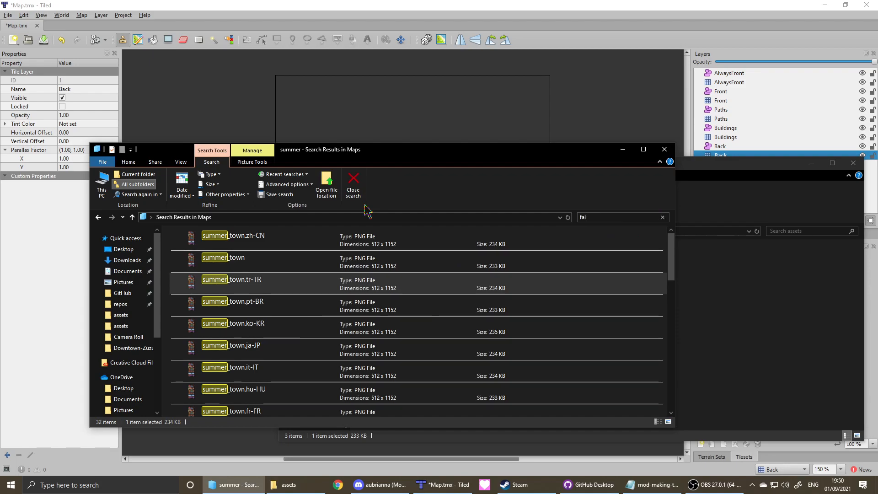
{"action": "type", "text": "l"}
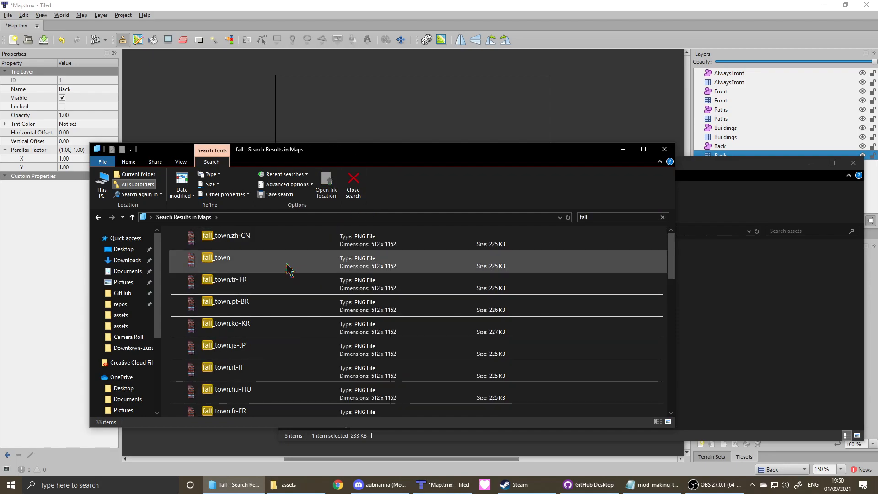
{"action": "left_click", "coordinate": [288, 268]}
{"action": "key", "text": "ctrl+c"}
{"action": "left_click", "coordinate": [791, 337]}
{"action": "key", "text": "ctrl+v"}
- Search for winter, copy winter_town.png into assets, and close the search window
{"action": "left_click", "coordinate": [245, 213]}
{"action": "left_click", "coordinate": [602, 216]}
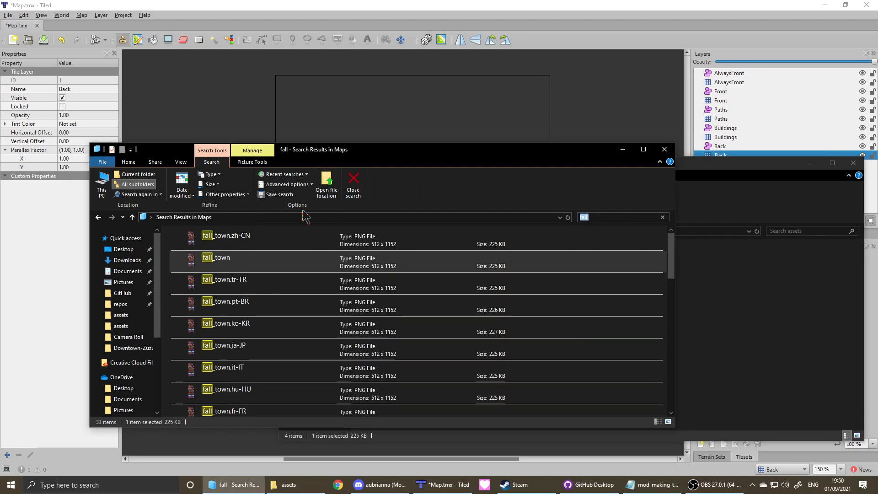
{"action": "type", "text": "winter"}
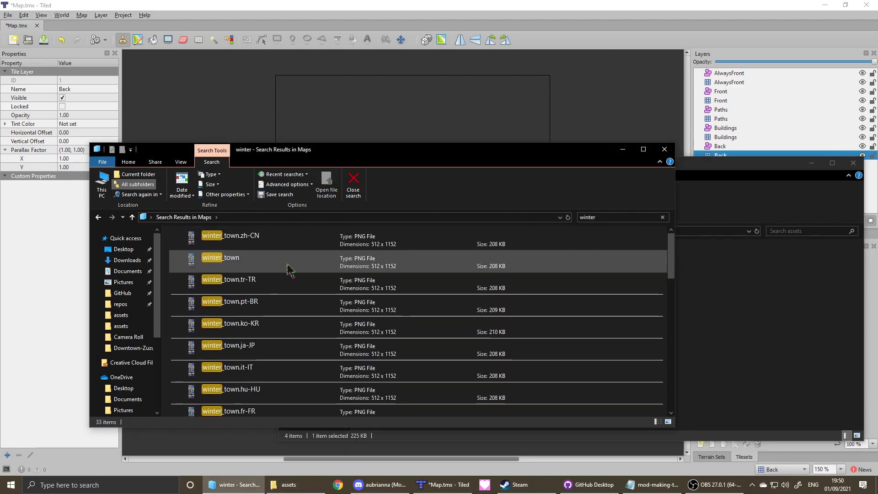
{"action": "left_click", "coordinate": [288, 269]}
{"action": "left_click", "coordinate": [640, 353]}
{"action": "key", "text": "ctrl+v"}
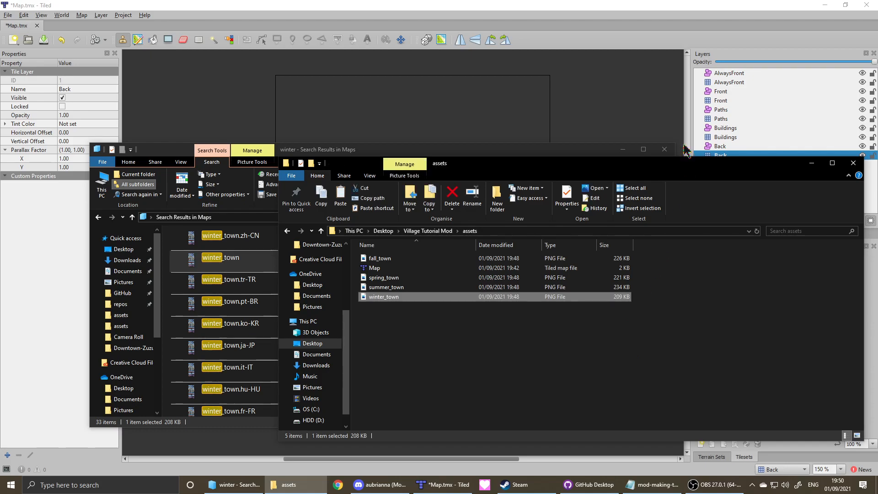
{"action": "left_click", "coordinate": [664, 150]}
{"action": "left_click", "coordinate": [483, 357]}
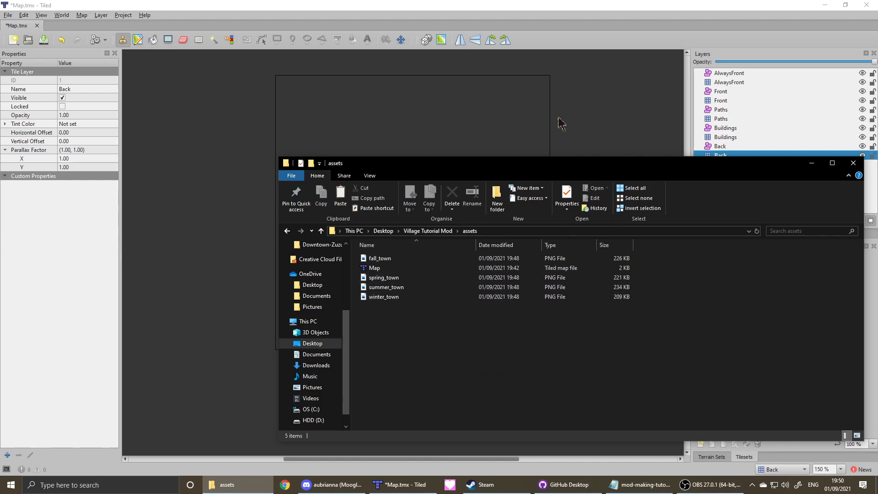
- Start a new tileset and browse for its source image
{"action": "left_click", "coordinate": [734, 29]}
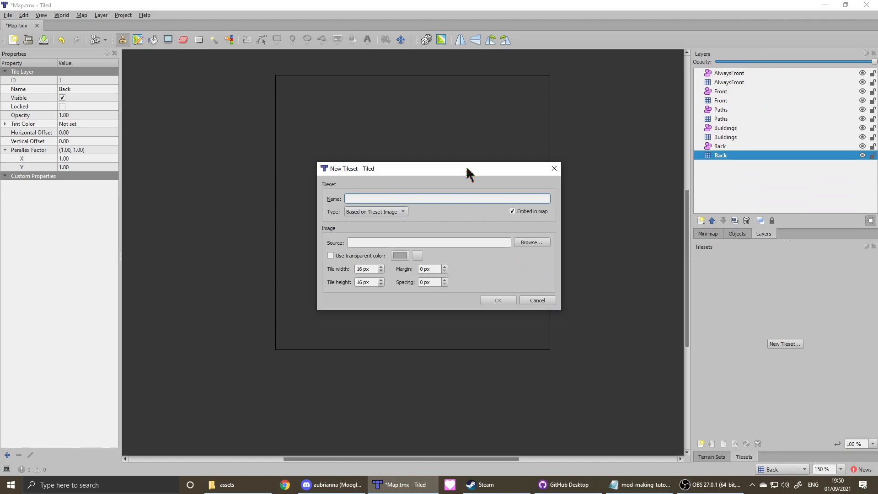
{"action": "left_click_drag", "start_coordinate": [466, 171], "coordinate": [512, 237]}
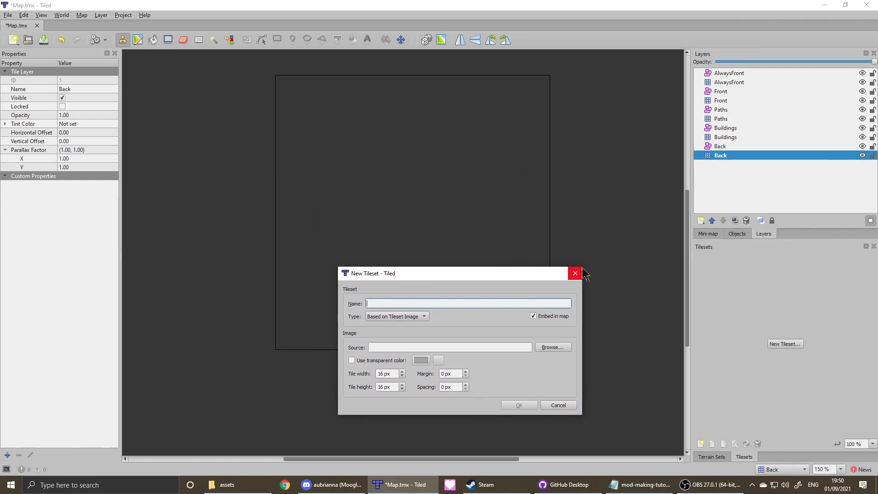
{"action": "left_click", "coordinate": [575, 273]}
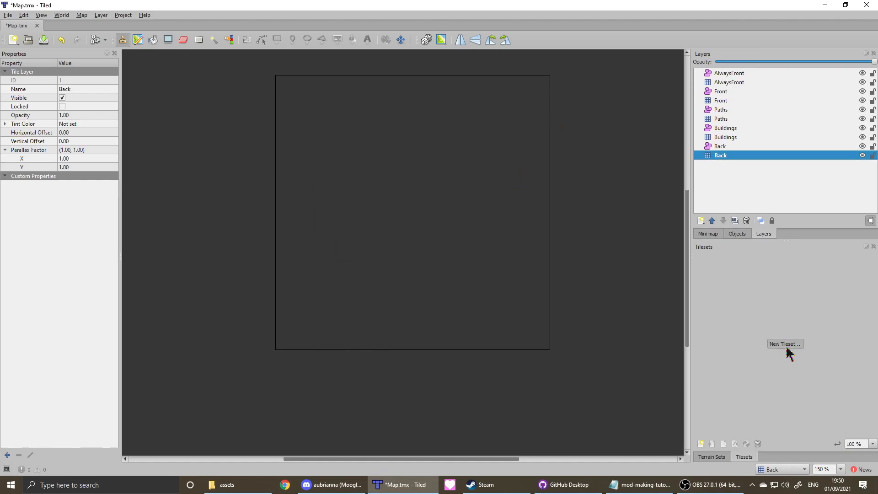
{"action": "left_click", "coordinate": [785, 344]}
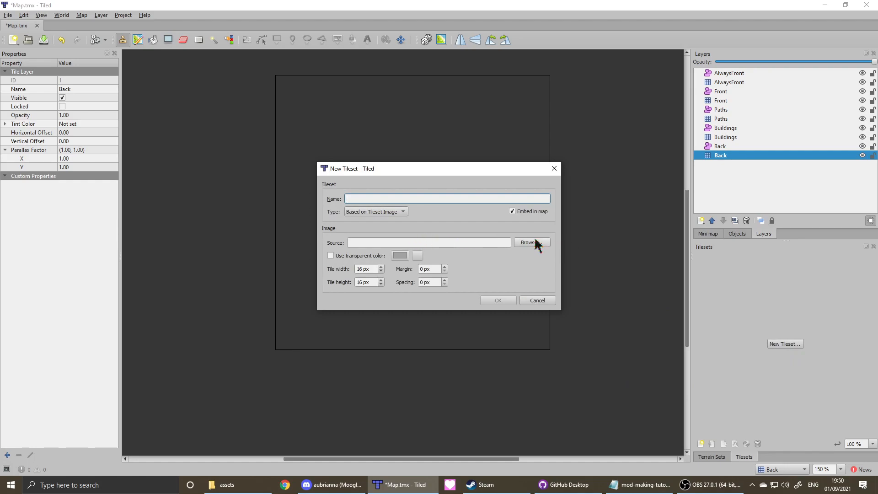
{"action": "left_click", "coordinate": [530, 244]}
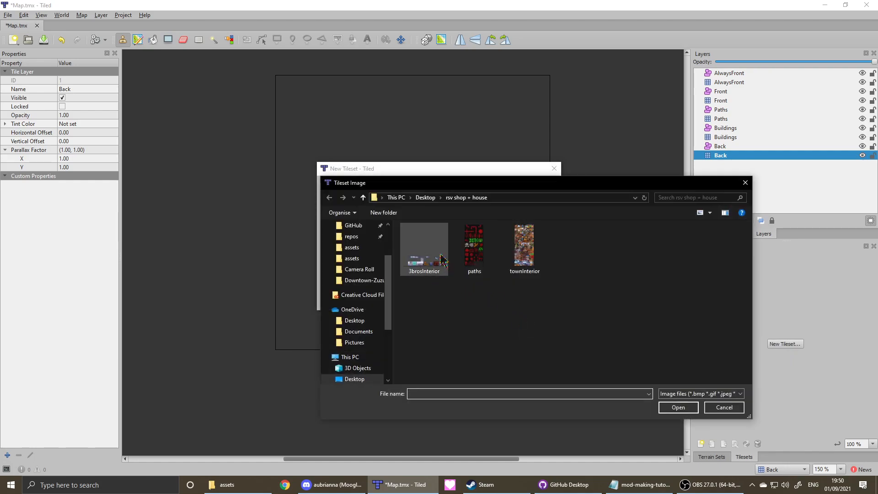
{"action": "scroll", "coordinate": [379, 258], "scroll_direction": "up", "scroll_amount": 3}
{"action": "scroll", "coordinate": [379, 258], "scroll_direction": "up", "scroll_amount": 2}
- Choose spring_town from Desktop > Village Tutorial Mod > assets and create it embedded in the map
{"action": "left_click", "coordinate": [356, 244]}
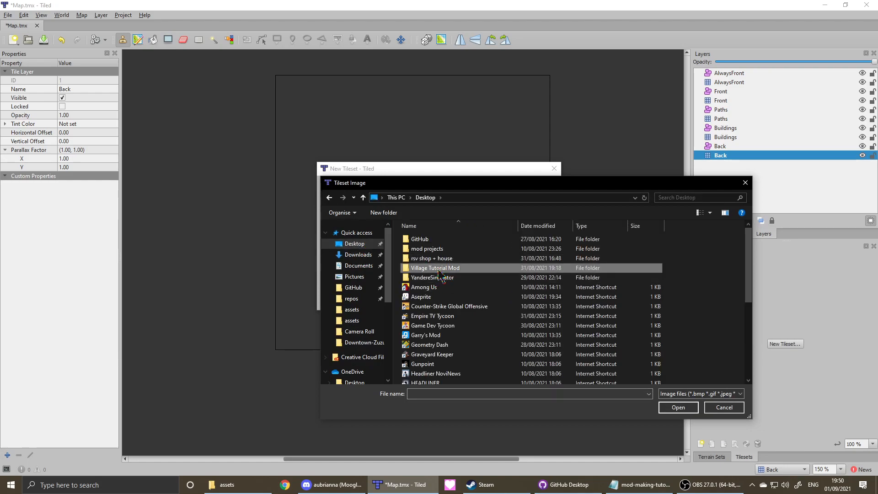
{"action": "double_click", "coordinate": [439, 268]}
{"action": "double_click", "coordinate": [432, 240]}
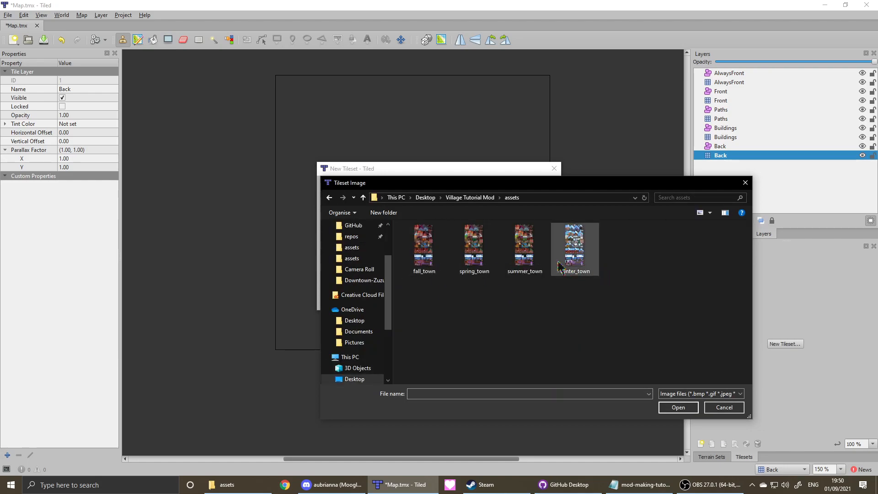
{"action": "left_click", "coordinate": [485, 272]}
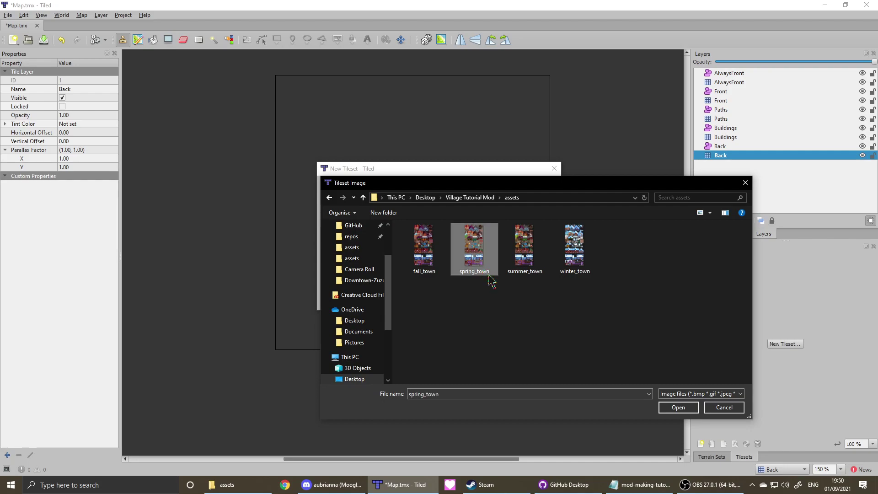
{"action": "left_click", "coordinate": [678, 407]}
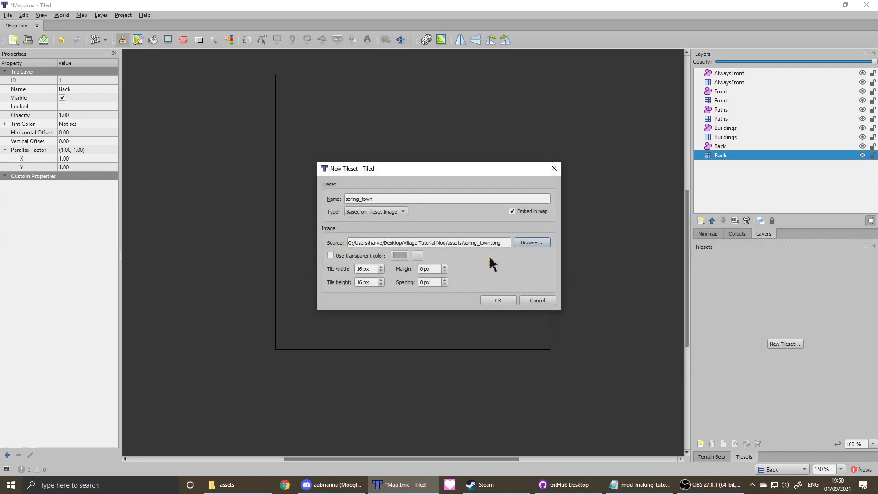
{"action": "left_click", "coordinate": [512, 211]}
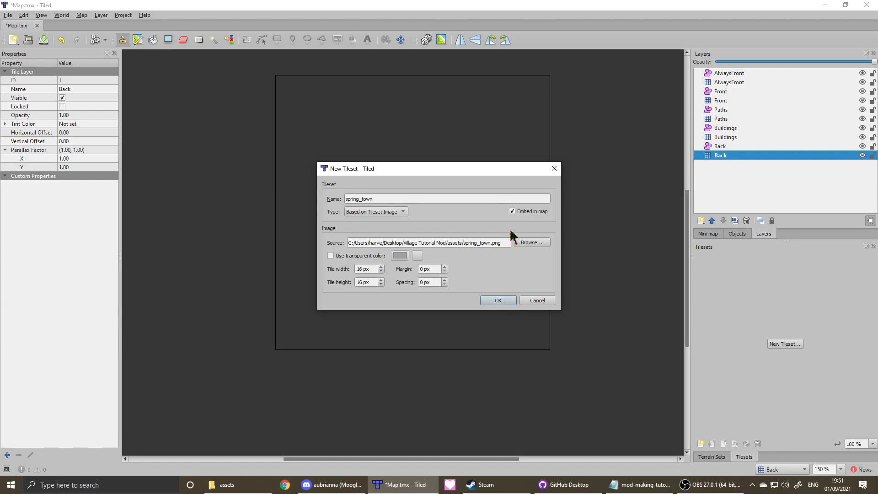
{"action": "left_click", "coordinate": [500, 300]}
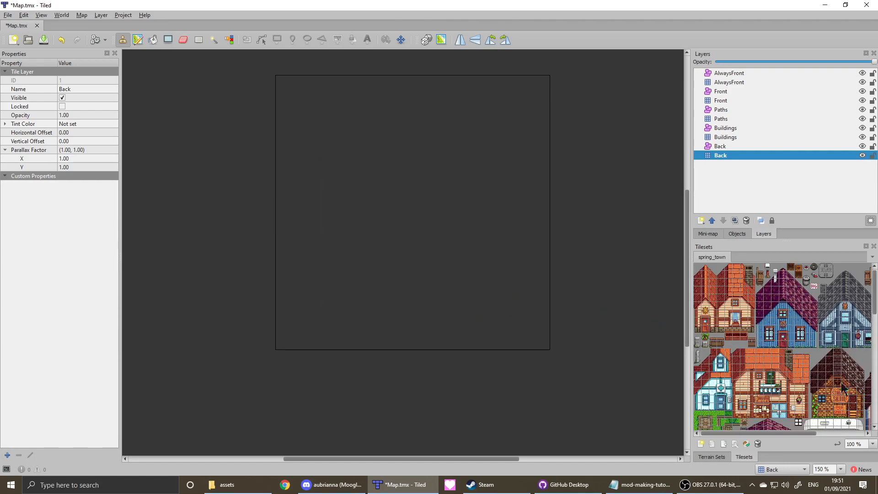
{"action": "scroll", "coordinate": [836, 388], "scroll_direction": "down", "scroll_amount": 2}
{"action": "scroll", "coordinate": [775, 343], "scroll_direction": "down", "scroll_amount": 1}
{"action": "scroll", "coordinate": [772, 367], "scroll_direction": "down", "scroll_amount": 1}
{"action": "scroll", "coordinate": [817, 382], "scroll_direction": "down", "scroll_amount": 1}
{"action": "scroll", "coordinate": [817, 382], "scroll_direction": "down", "scroll_amount": 2}
{"action": "scroll", "coordinate": [800, 372], "scroll_direction": "down", "scroll_amount": 1}
{"action": "scroll", "coordinate": [722, 307], "scroll_direction": "right", "scroll_amount": 1}
{"action": "scroll", "coordinate": [723, 306], "scroll_direction": "up", "scroll_amount": 5}
{"action": "scroll", "coordinate": [788, 343], "scroll_direction": "left", "scroll_amount": 1}
{"action": "scroll", "coordinate": [761, 352], "scroll_direction": "down", "scroll_amount": 1}
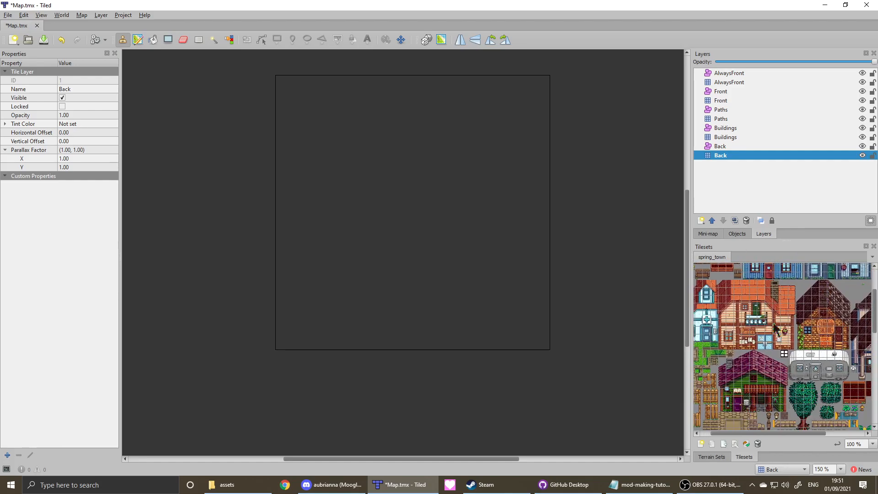
{"action": "scroll", "coordinate": [776, 354], "scroll_direction": "down", "scroll_amount": 2}
{"action": "scroll", "coordinate": [789, 353], "scroll_direction": "down", "scroll_amount": 1}
{"action": "scroll", "coordinate": [807, 351], "scroll_direction": "down", "scroll_amount": 1}
{"action": "scroll", "coordinate": [808, 351], "scroll_direction": "down", "scroll_amount": 2}
{"action": "scroll", "coordinate": [816, 340], "scroll_direction": "down", "scroll_amount": 2}
{"action": "scroll", "coordinate": [825, 327], "scroll_direction": "up", "scroll_amount": 2}
{"action": "scroll", "coordinate": [824, 326], "scroll_direction": "up", "scroll_amount": 2}
{"action": "scroll", "coordinate": [820, 336], "scroll_direction": "up", "scroll_amount": 2}
{"action": "scroll", "coordinate": [813, 350], "scroll_direction": "down", "scroll_amount": 2}
{"action": "scroll", "coordinate": [808, 362], "scroll_direction": "down", "scroll_amount": 1}
{"action": "scroll", "coordinate": [808, 362], "scroll_direction": "up", "scroll_amount": 1}
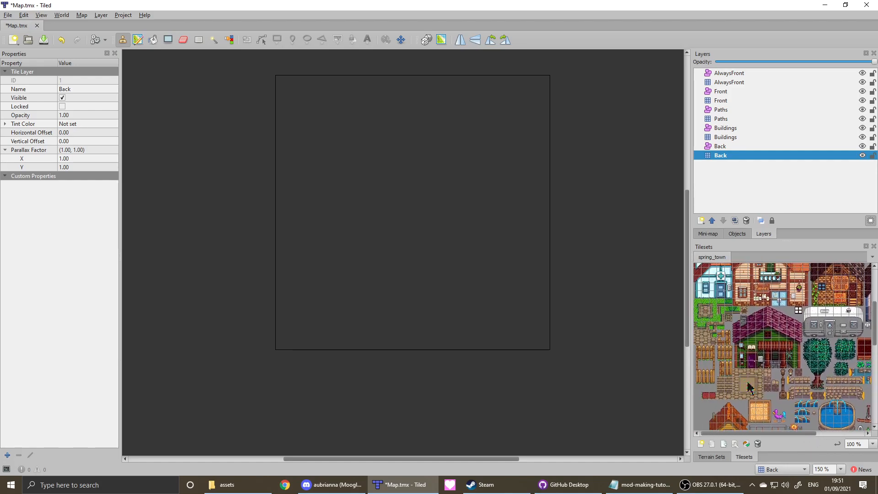
- Paint the top two map rows with the cobblestone tile, undoing a stray edge strip
{"action": "left_click", "coordinate": [706, 337]}
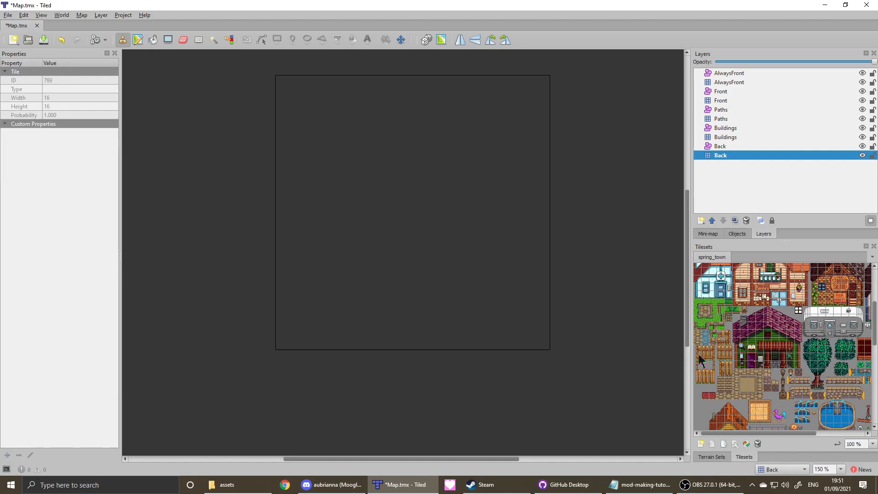
{"action": "mouse_move", "coordinate": [300, 171]}
{"action": "left_mouse_down"}
{"action": "mouse_move", "coordinate": [328, 228]}
{"action": "mouse_move", "coordinate": [457, 249]}
{"action": "mouse_move", "coordinate": [567, 171]}
{"action": "mouse_move", "coordinate": [343, 172]}
{"action": "mouse_move", "coordinate": [482, 199]}
{"action": "mouse_move", "coordinate": [480, 171]}
{"action": "mouse_move", "coordinate": [525, 190]}
{"action": "left_mouse_up"}
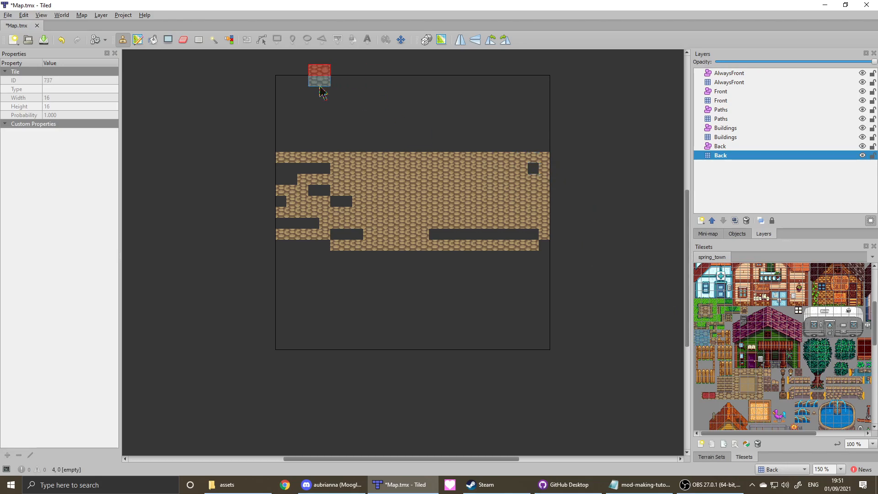
{"action": "left_click_drag", "start_coordinate": [288, 86], "coordinate": [549, 86]}
{"action": "left_click_drag", "start_coordinate": [555, 133], "coordinate": [555, 136]}
{"action": "key", "text": "ctrl+z"}
{"action": "left_click", "coordinate": [292, 93]}
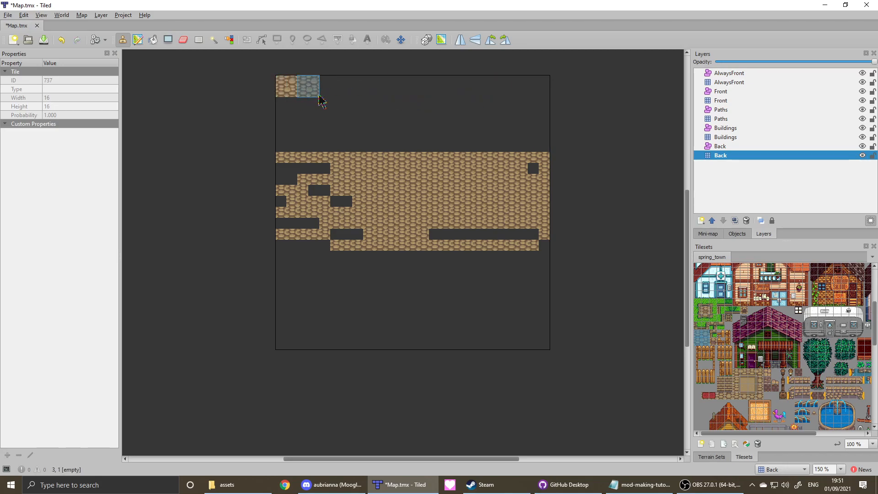
{"action": "mouse_move", "coordinate": [320, 100]}
{"action": "left_mouse_down"}
{"action": "mouse_move", "coordinate": [347, 91]}
{"action": "mouse_move", "coordinate": [441, 101]}
{"action": "mouse_move", "coordinate": [572, 88]}
{"action": "mouse_move", "coordinate": [558, 98]}
{"action": "left_mouse_up"}
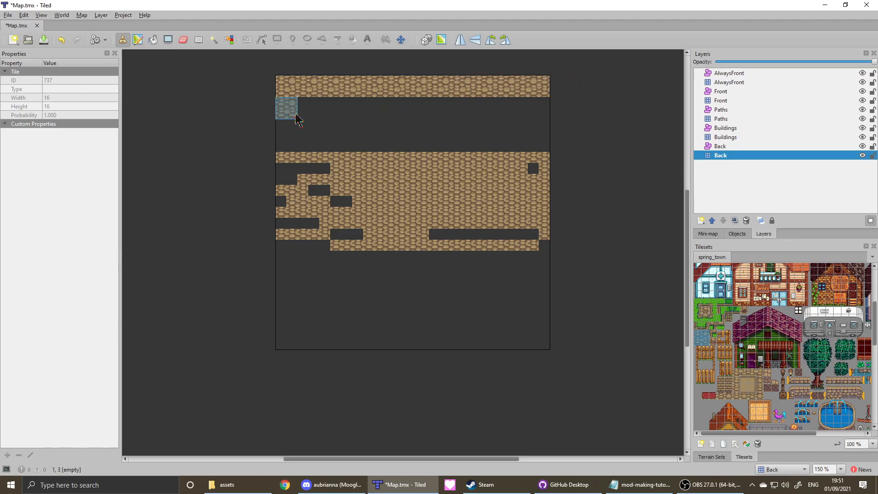
{"action": "mouse_move", "coordinate": [297, 117]}
{"action": "left_mouse_down"}
{"action": "mouse_move", "coordinate": [326, 108]}
{"action": "mouse_move", "coordinate": [558, 108]}
{"action": "left_mouse_up"}
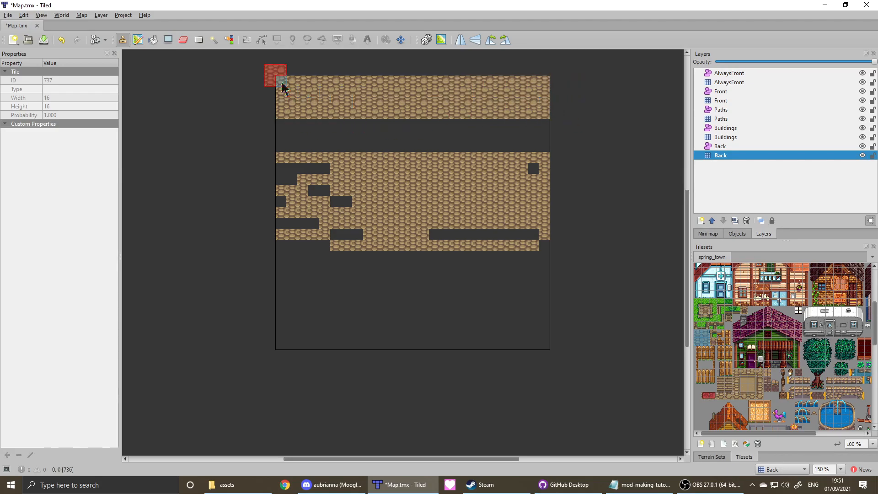
- Capture the painted rows as a wide stamp, fill the rest of the Back layer, and reset to a single tile
{"action": "left_click_drag", "start_coordinate": [282, 86], "coordinate": [549, 118]}
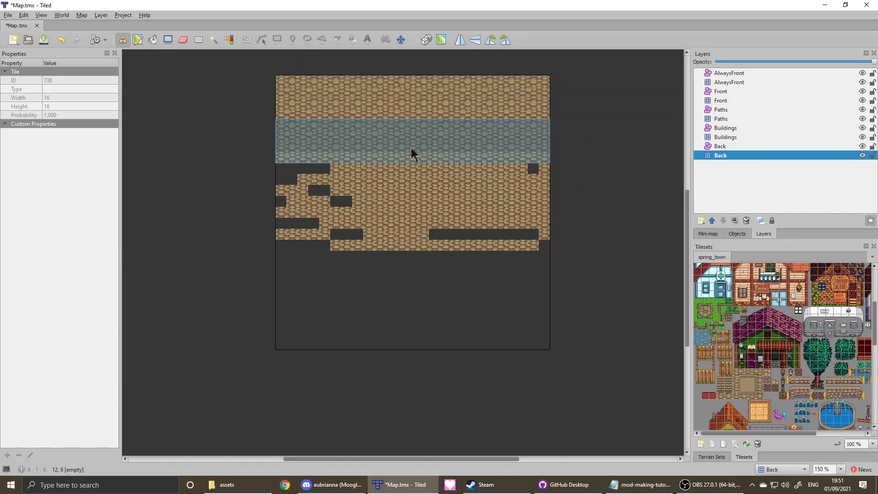
{"action": "left_click_drag", "start_coordinate": [412, 154], "coordinate": [410, 286]}
{"action": "left_click", "coordinate": [410, 286]}
{"action": "left_click", "coordinate": [410, 329]}
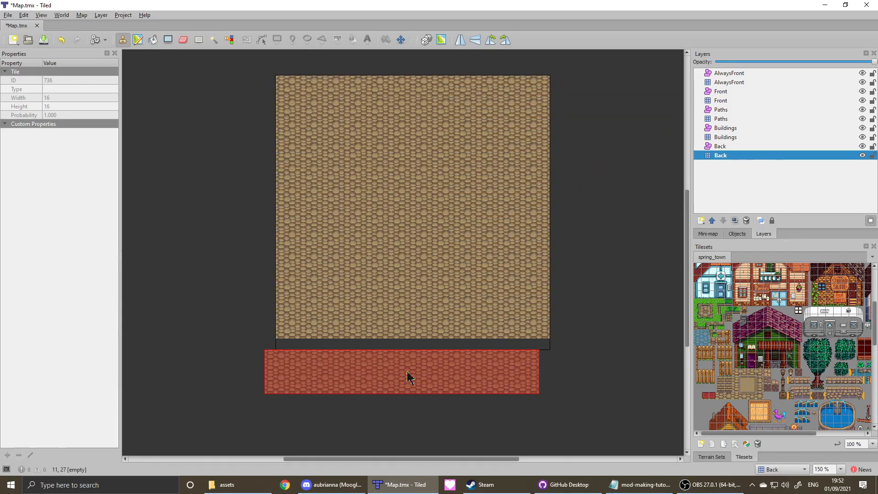
{"action": "left_click", "coordinate": [404, 366]}
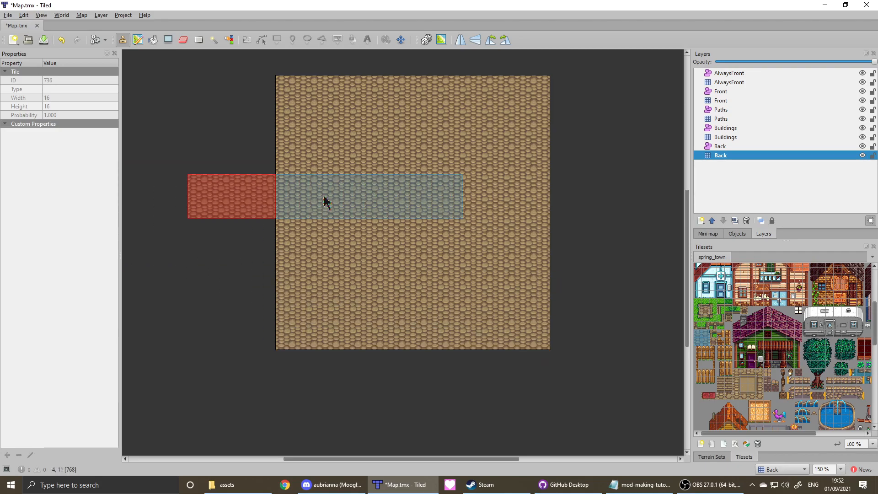
{"action": "left_click_drag", "start_coordinate": [323, 156], "coordinate": [364, 213]}
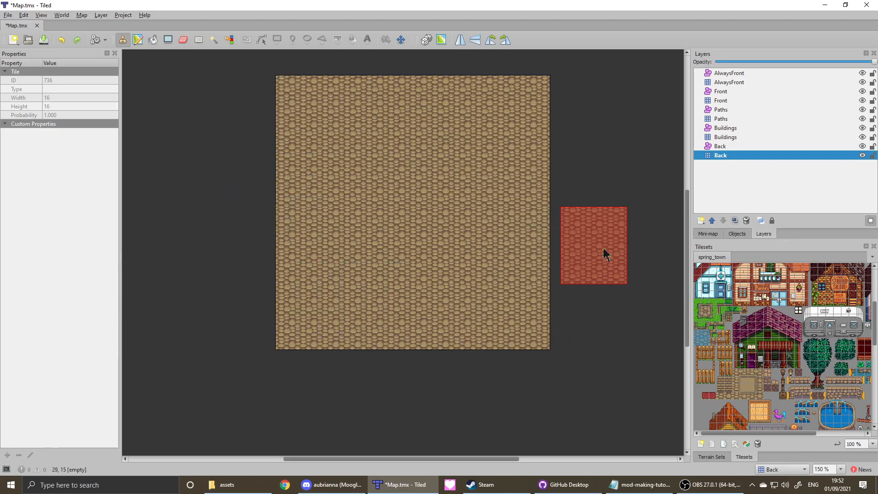
{"action": "right_click", "coordinate": [621, 287]}
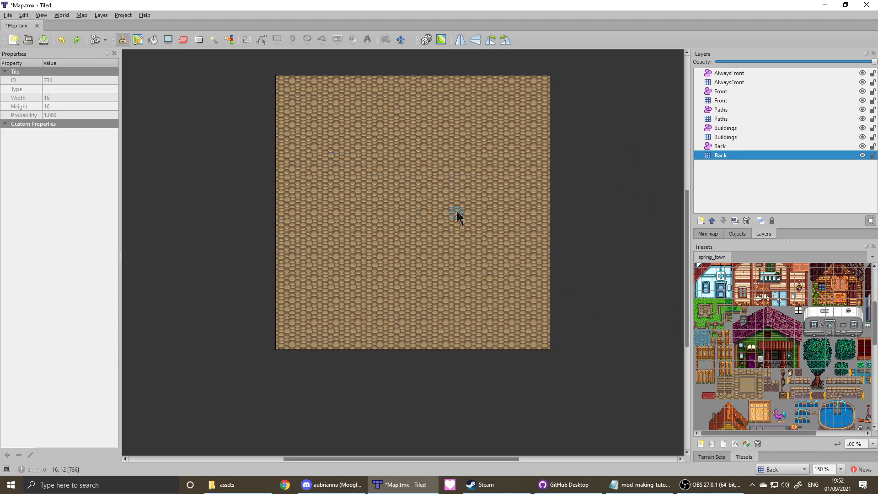
- Give the cobblestone tile in spring_town a custom string property Type = Stone
{"action": "left_click", "coordinate": [734, 444]}
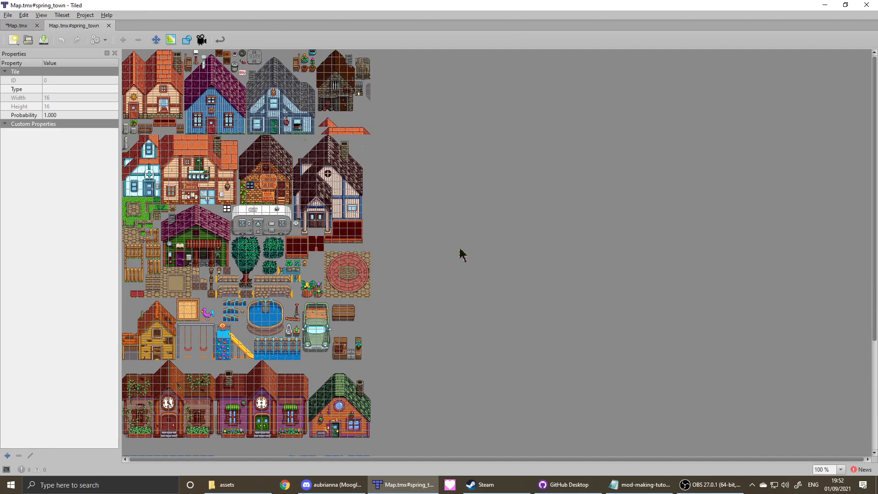
{"action": "left_click", "coordinate": [17, 25]}
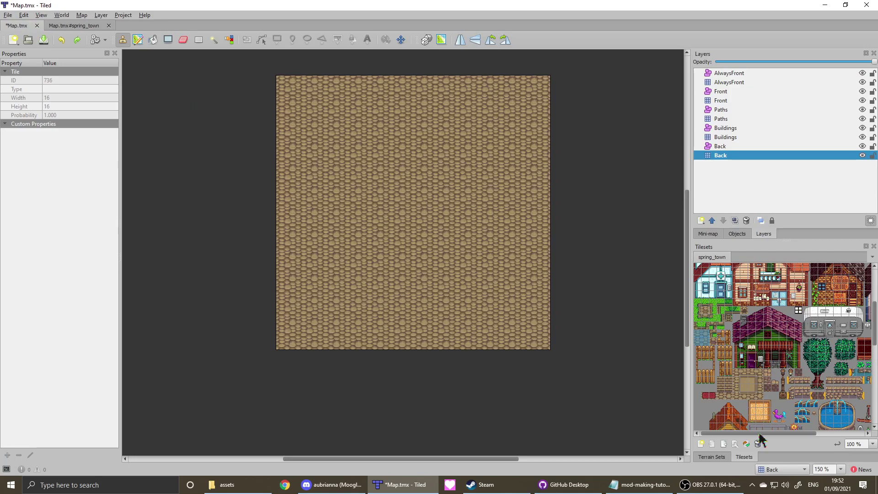
{"action": "left_click", "coordinate": [734, 445]}
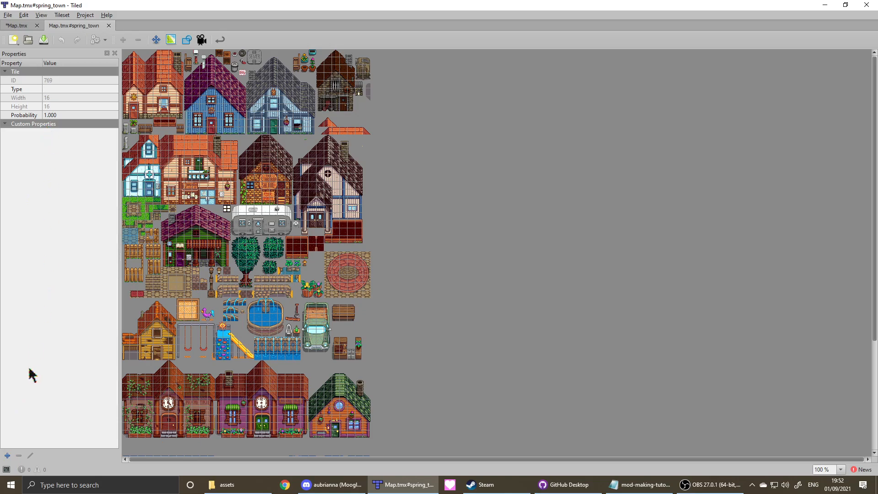
{"action": "left_click", "coordinate": [6, 456]}
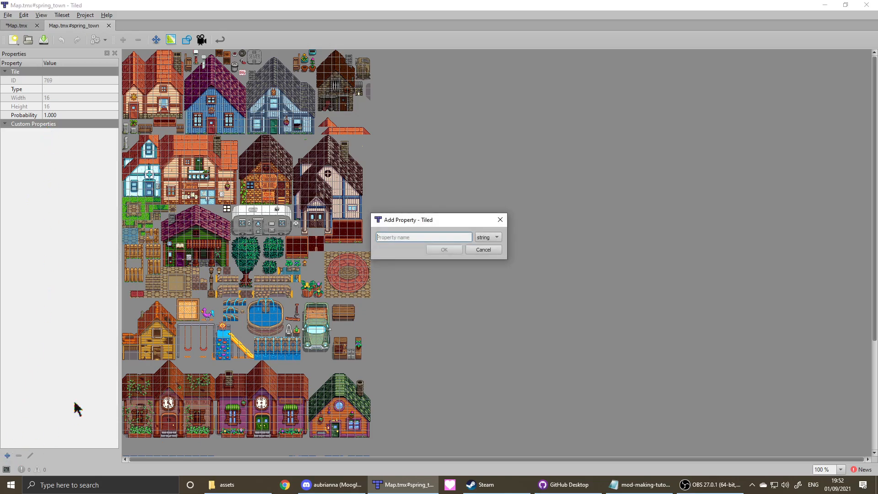
{"action": "type", "text": "Type"}
{"action": "left_click", "coordinate": [439, 252]}
{"action": "type", "text": "Stone"}
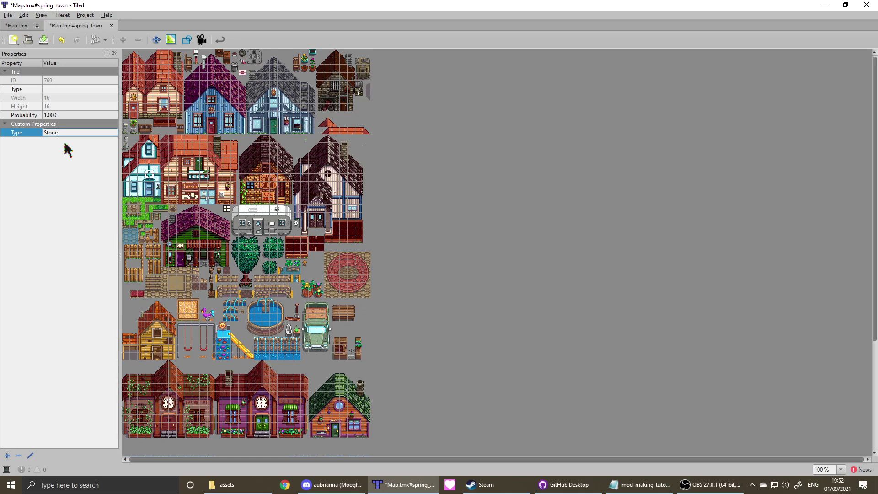
{"action": "key", "text": "Return"}
- Return to Map.tmx and save the map
{"action": "left_click", "coordinate": [28, 27]}
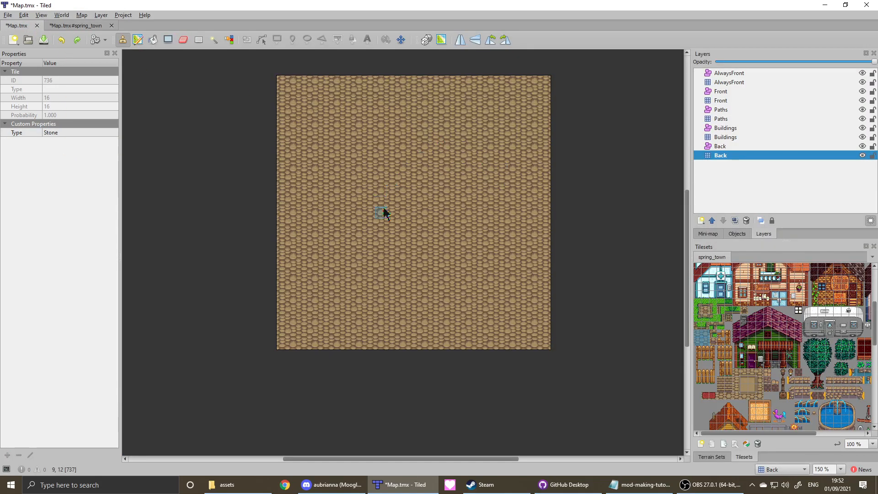
{"action": "left_click", "coordinate": [9, 15]}
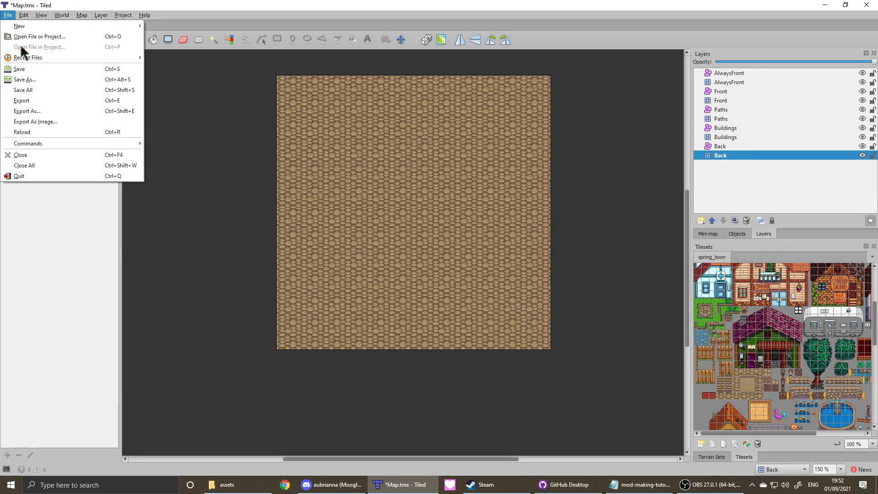
{"action": "left_click", "coordinate": [23, 68]}
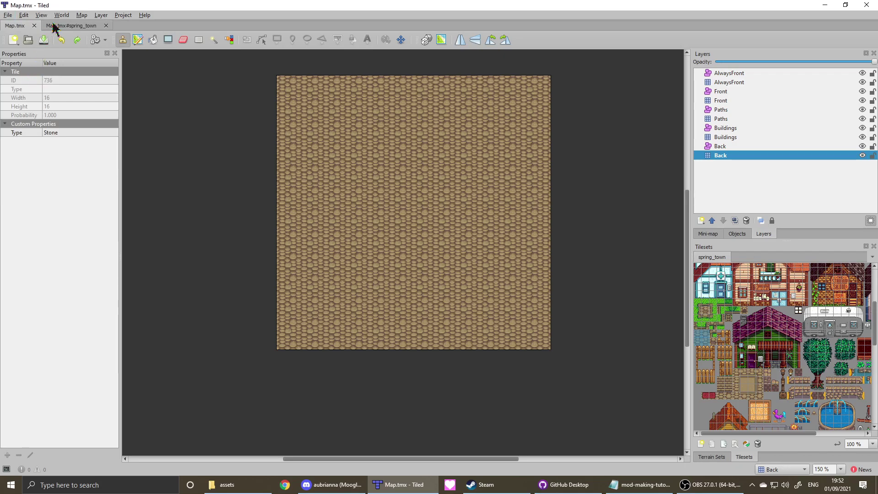
{"action": "left_click", "coordinate": [105, 25]}
- Make the Buildings layer the current paint layer
{"action": "left_click", "coordinate": [734, 183]}
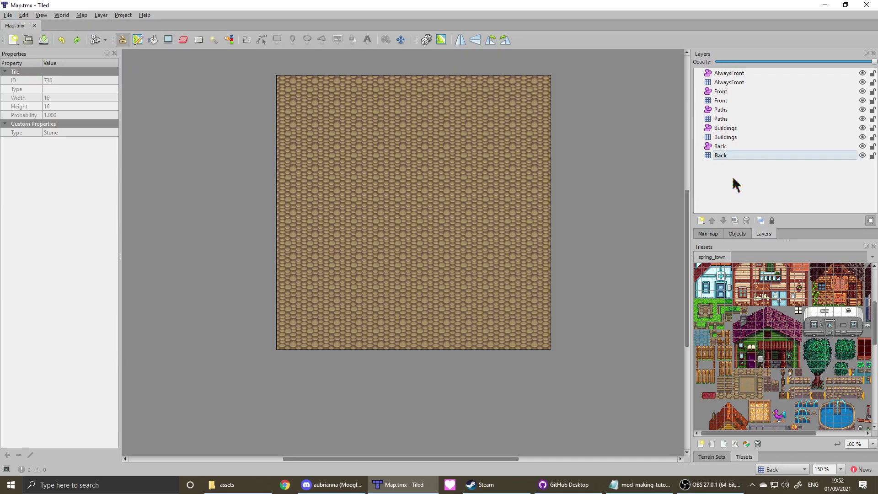
{"action": "left_click", "coordinate": [719, 139]}
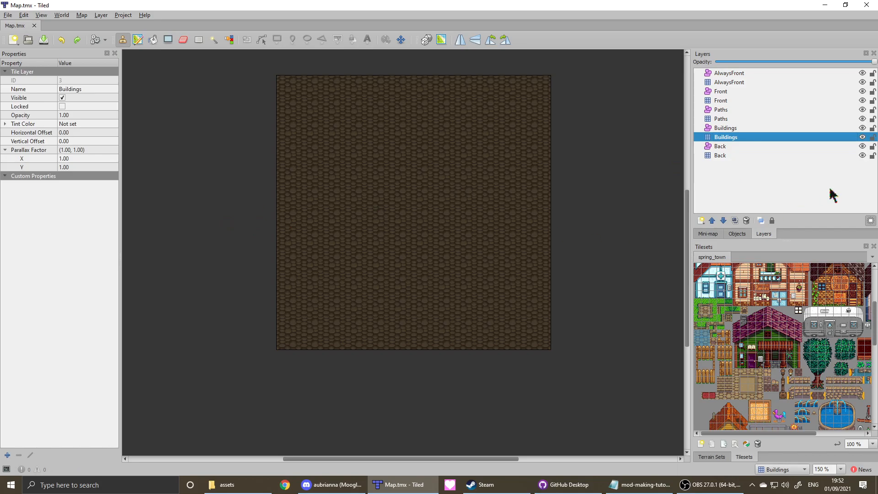
{"action": "left_click", "coordinate": [792, 182]}
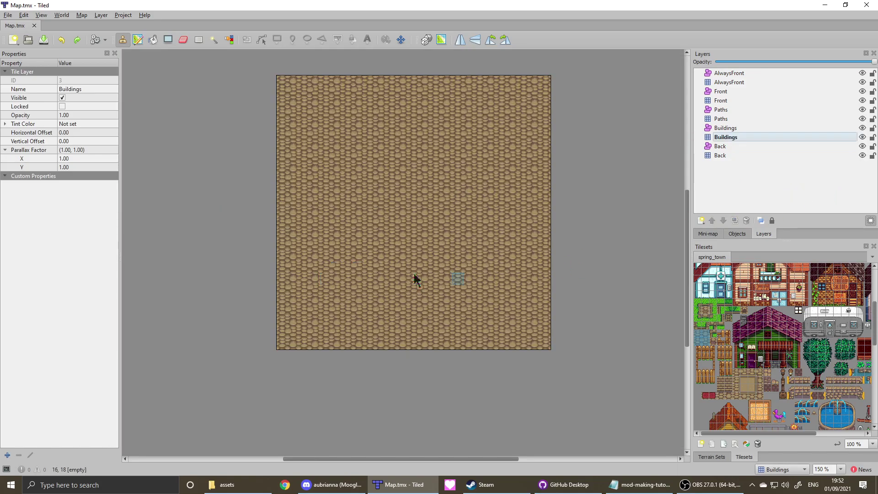
{"action": "left_click", "coordinate": [744, 141]}
{"action": "scroll", "coordinate": [807, 342], "scroll_direction": "down", "scroll_amount": 2}
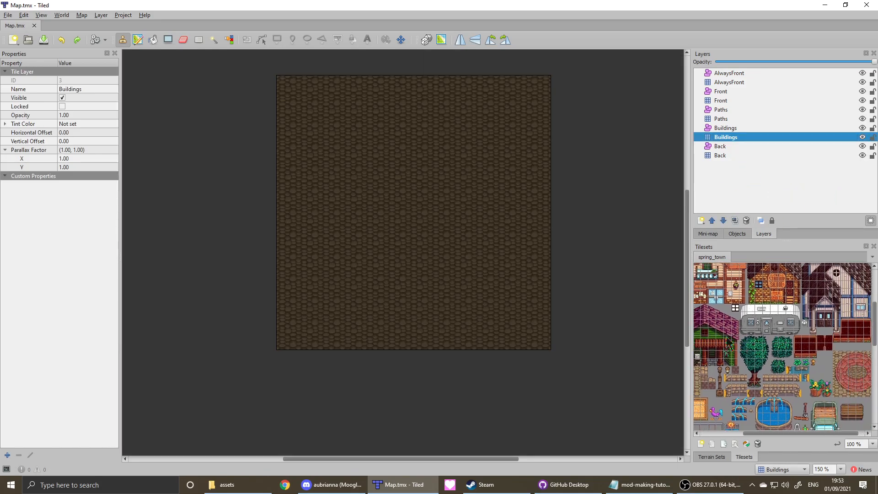
{"action": "scroll", "coordinate": [795, 347], "scroll_direction": "down", "scroll_amount": 2}
{"action": "scroll", "coordinate": [783, 353], "scroll_direction": "right", "scroll_amount": 2}
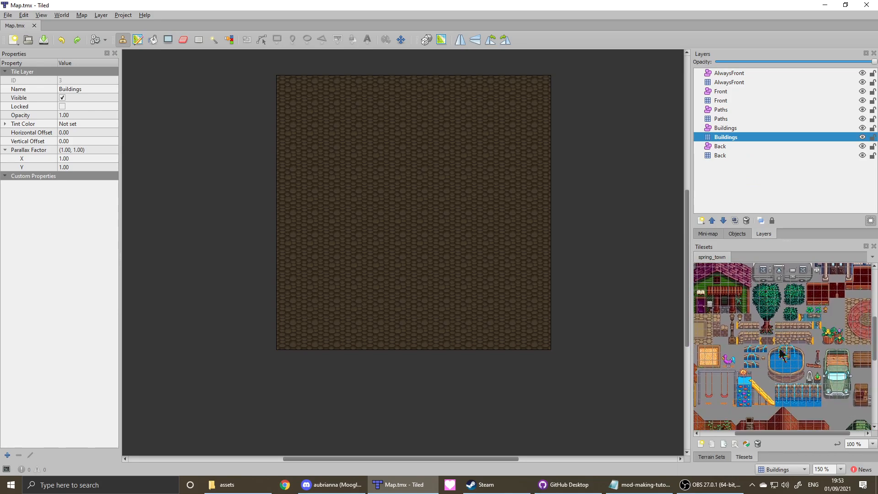
{"action": "scroll", "coordinate": [804, 371], "scroll_direction": "left", "scroll_amount": 1}
{"action": "scroll", "coordinate": [803, 372], "scroll_direction": "left", "scroll_amount": 1}
{"action": "scroll", "coordinate": [803, 376], "scroll_direction": "up", "scroll_amount": 1}
{"action": "scroll", "coordinate": [800, 378], "scroll_direction": "left", "scroll_amount": 1}
{"action": "scroll", "coordinate": [800, 384], "scroll_direction": "down", "scroll_amount": 3}
{"action": "scroll", "coordinate": [799, 391], "scroll_direction": "left", "scroll_amount": 1}
{"action": "scroll", "coordinate": [797, 401], "scroll_direction": "down", "scroll_amount": 2}
{"action": "scroll", "coordinate": [793, 412], "scroll_direction": "up", "scroll_amount": 1}
{"action": "scroll", "coordinate": [775, 391], "scroll_direction": "down", "scroll_amount": 2}
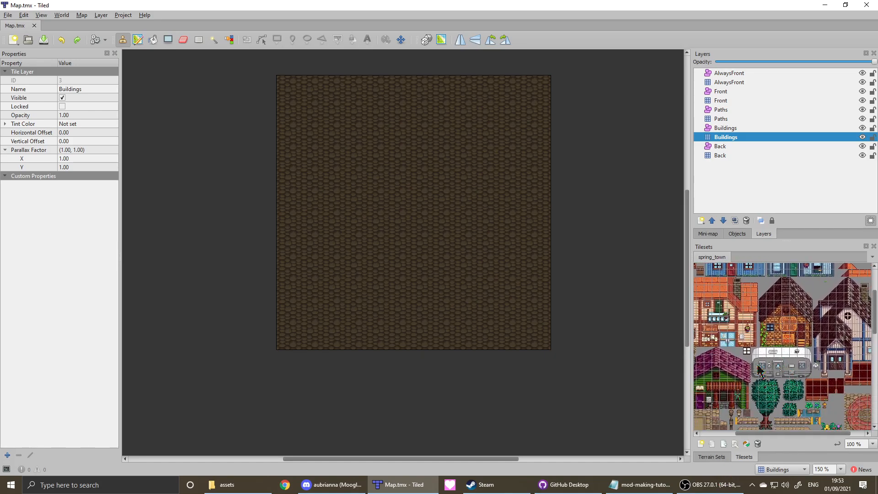
- Stamp the trailer's base row on the stone floor, undoing a roof placed on Buildings
{"action": "left_click_drag", "start_coordinate": [757, 378], "coordinate": [807, 369]}
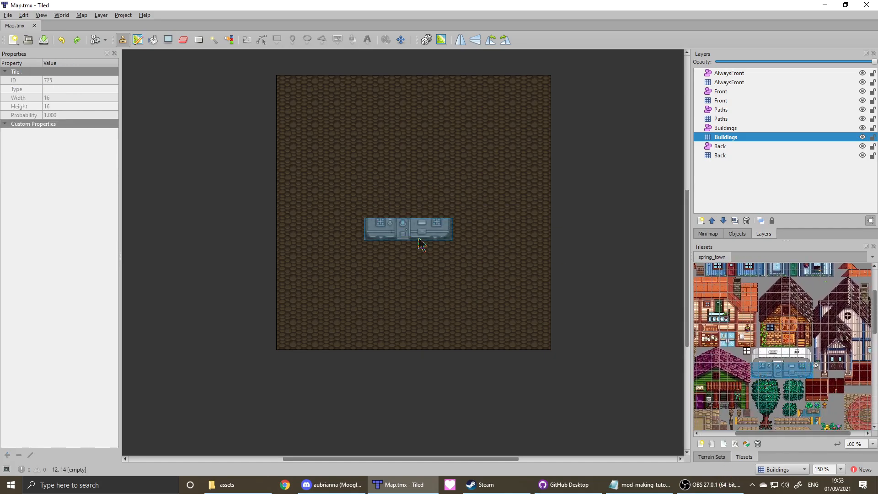
{"action": "left_click", "coordinate": [484, 194]}
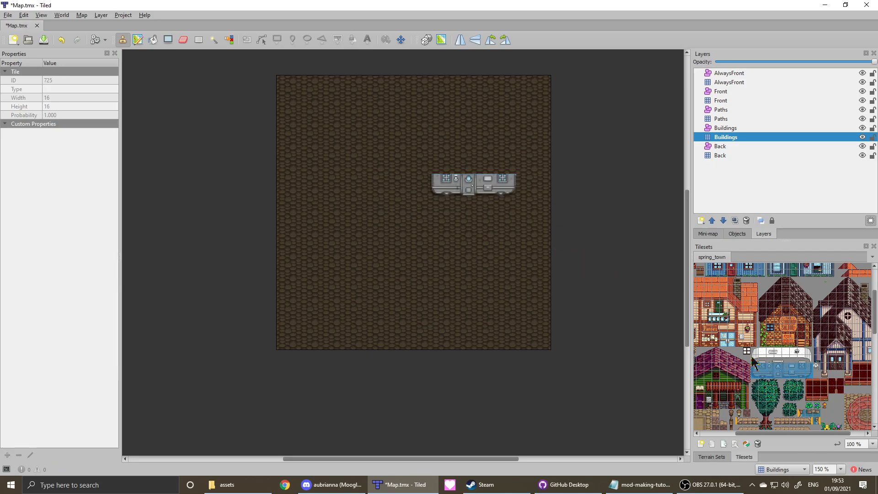
{"action": "left_click_drag", "start_coordinate": [755, 364], "coordinate": [810, 364]}
{"action": "left_click_drag", "start_coordinate": [754, 348], "coordinate": [810, 363]}
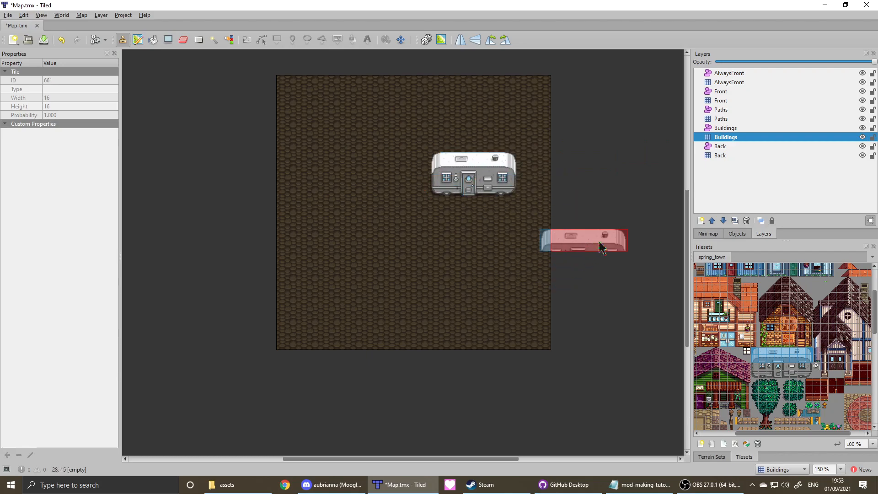
{"action": "key", "text": "ctrl+z"}
- Stamp the white roof over the trailer on AlwaysFront and clear the brush
{"action": "left_click", "coordinate": [721, 82]}
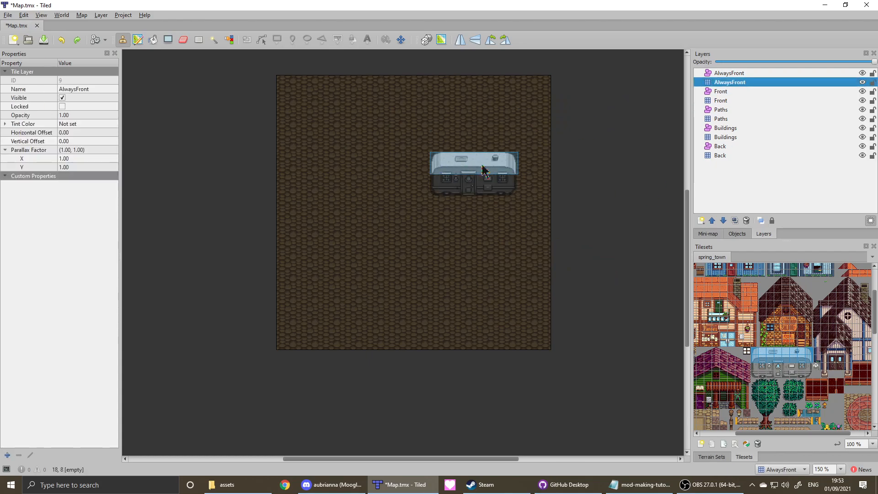
{"action": "left_click", "coordinate": [482, 169]}
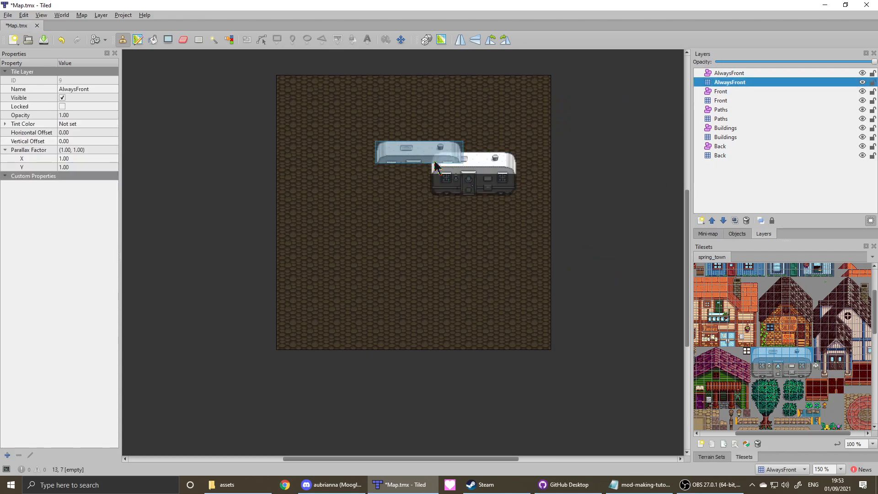
{"action": "right_click", "coordinate": [534, 170]}
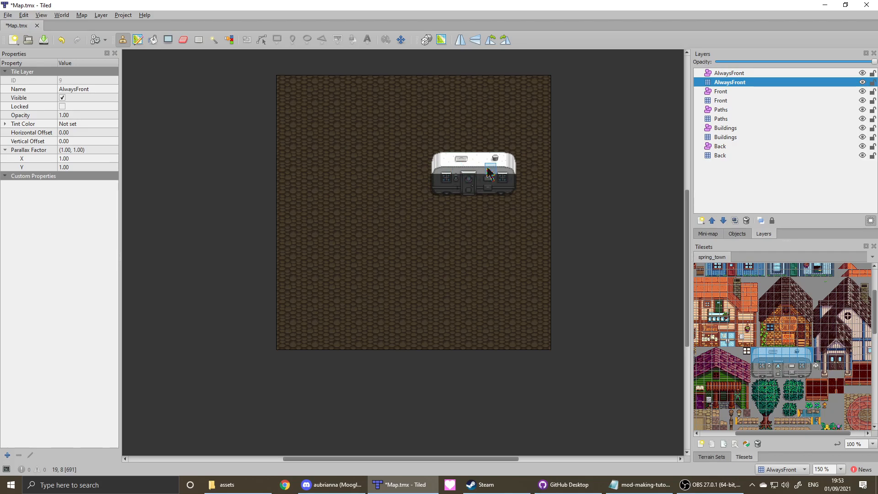
{"action": "left_click", "coordinate": [723, 192]}
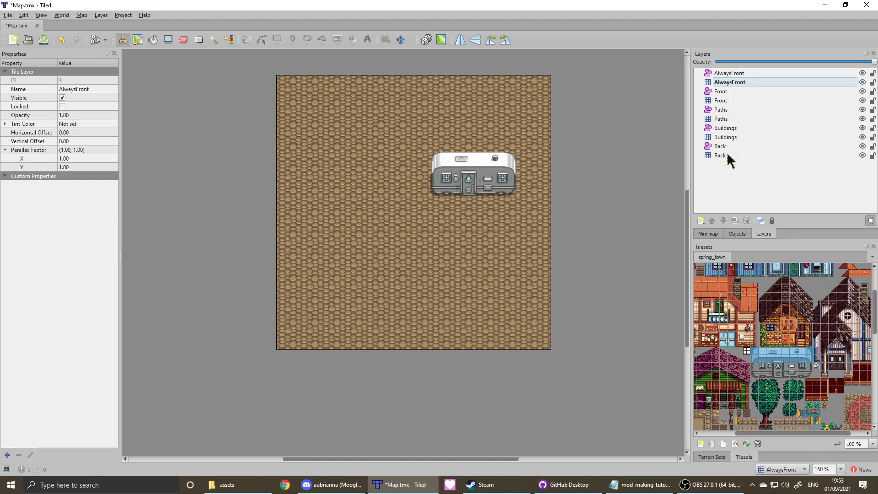
{"action": "left_click", "coordinate": [720, 155]}
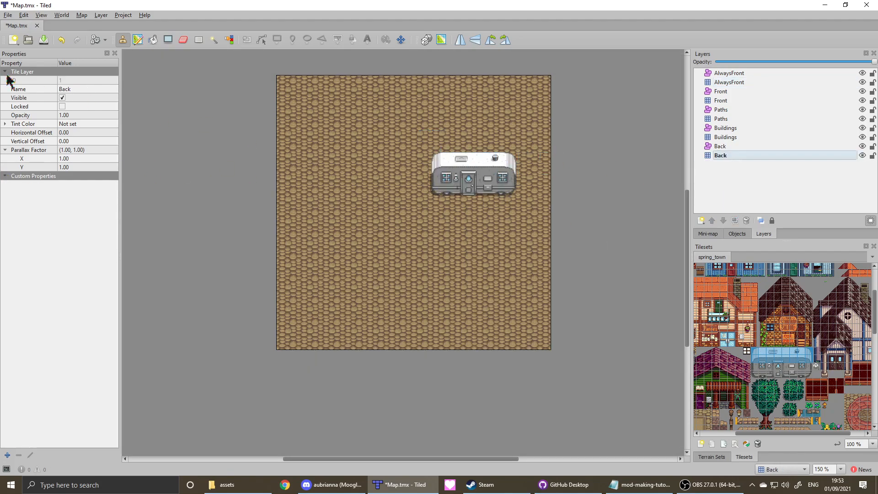
- Save the map and bring up the assets folder window
{"action": "left_click", "coordinate": [7, 15]}
{"action": "left_click", "coordinate": [27, 78]}
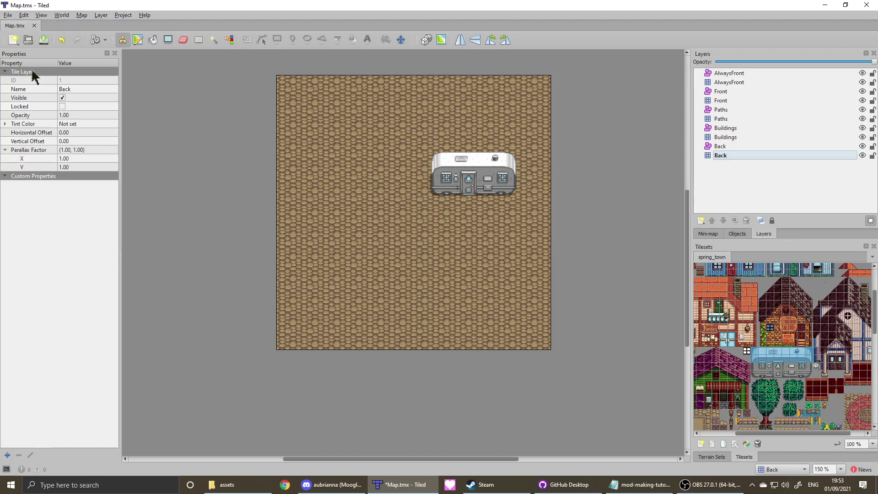
{"action": "left_click", "coordinate": [227, 484]}
- Open content.json from Village Tutorial Mod in Visual Studio, review it, close it and return to Tiled
{"action": "left_click", "coordinate": [427, 231]}
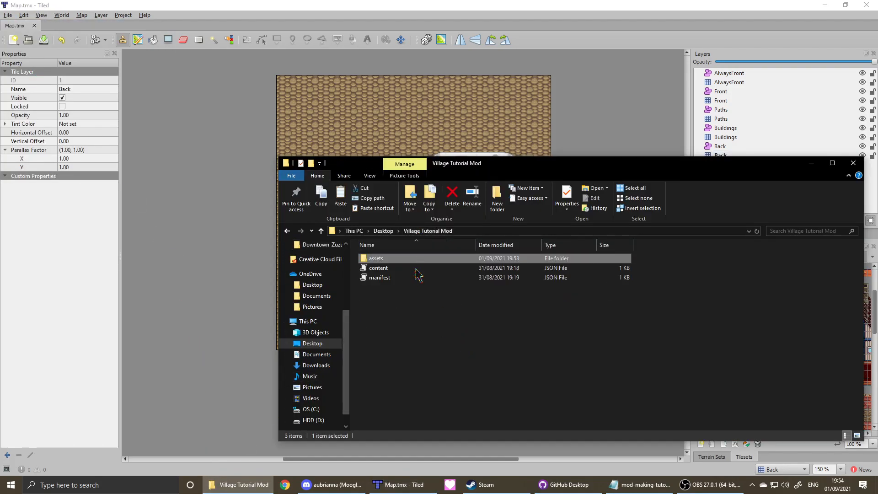
{"action": "double_click", "coordinate": [397, 268]}
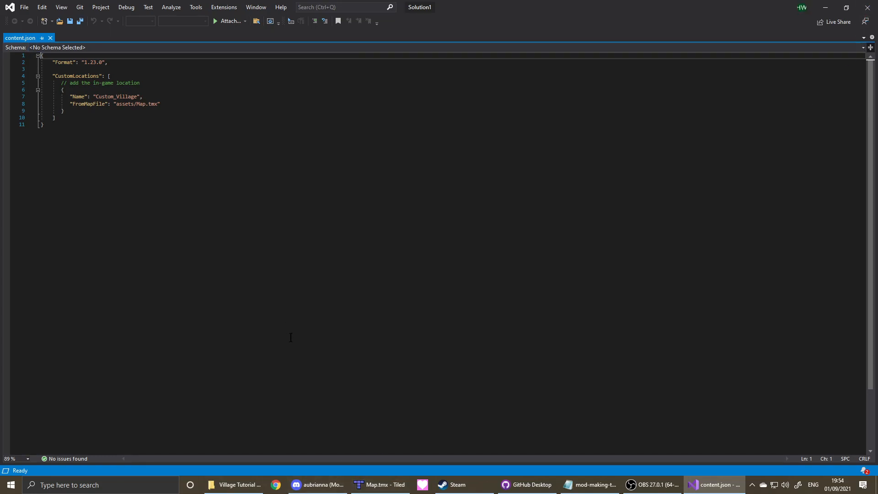
{"action": "left_click", "coordinate": [869, 9]}
{"action": "left_click", "coordinate": [480, 26]}
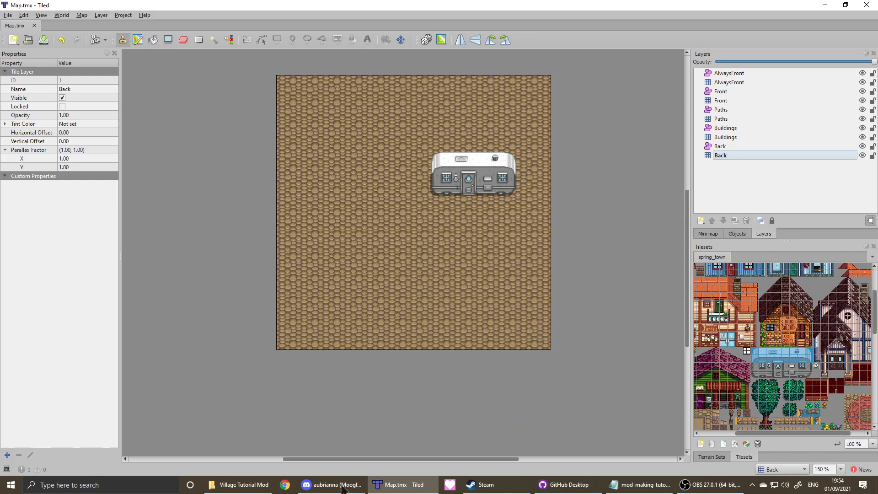
- Go up to Desktop and select the Village Tutorial Mod folder, cancelling an accidental rename
{"action": "left_click", "coordinate": [240, 484]}
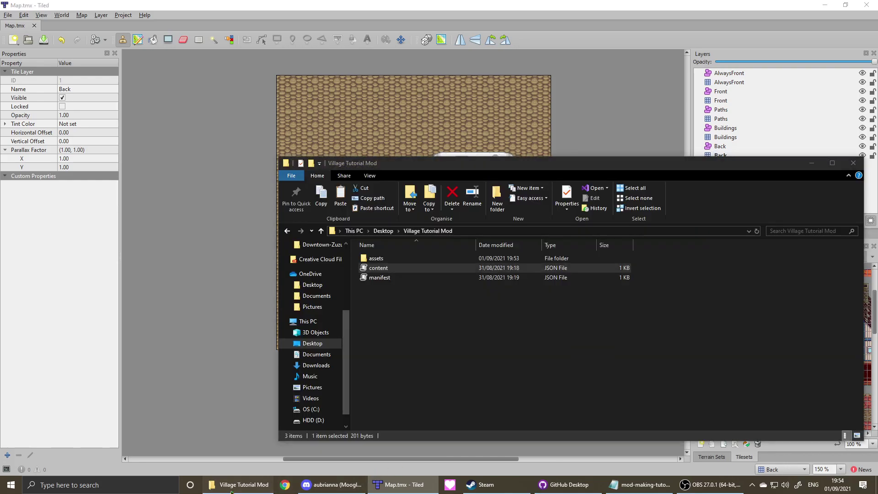
{"action": "left_click", "coordinate": [383, 231]}
{"action": "left_click", "coordinate": [395, 287]}
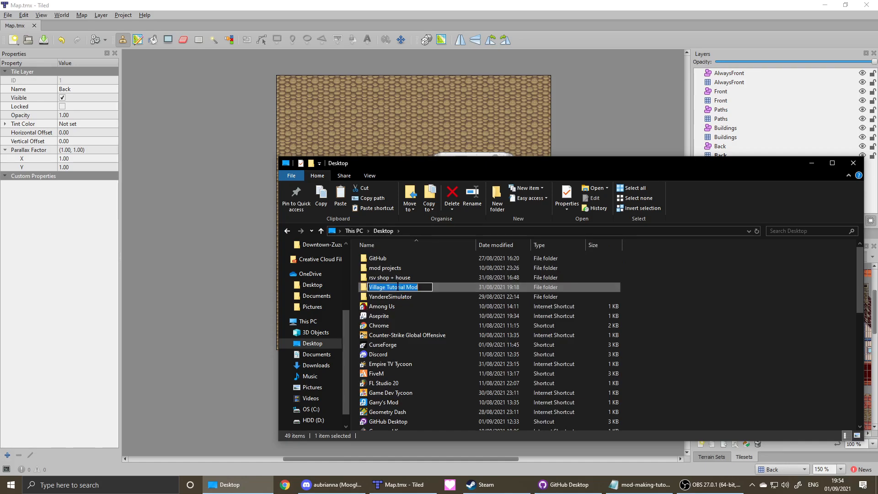
{"action": "left_click", "coordinate": [471, 288]}
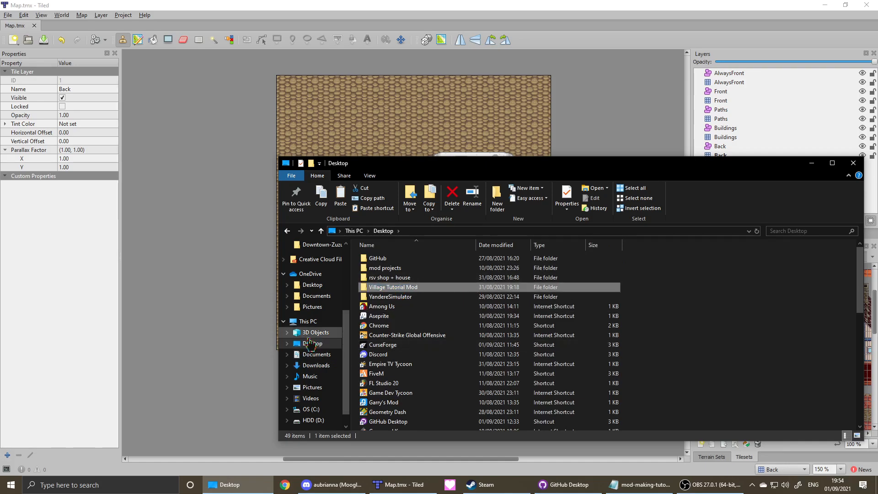
{"action": "scroll", "coordinate": [316, 329], "scroll_direction": "up", "scroll_amount": 2}
{"action": "scroll", "coordinate": [315, 330], "scroll_direction": "up", "scroll_amount": 2}
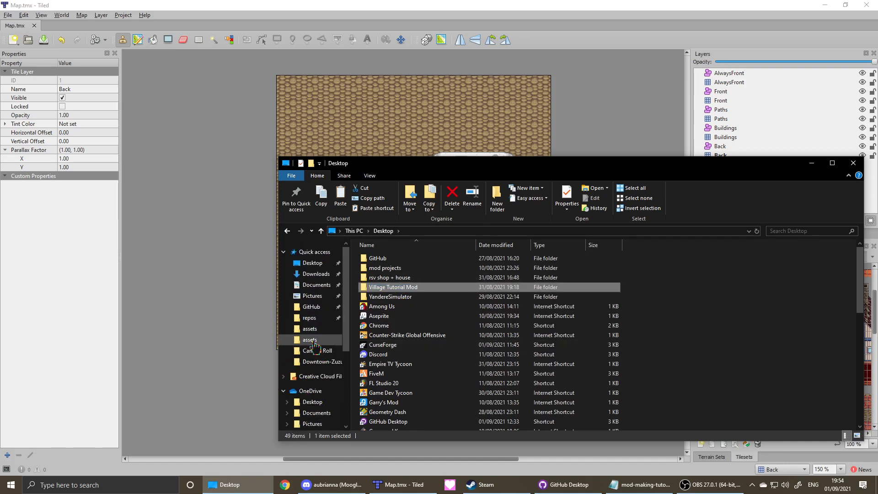
{"action": "scroll", "coordinate": [317, 348], "scroll_direction": "down", "scroll_amount": 1}
{"action": "scroll", "coordinate": [415, 305], "scroll_direction": "down", "scroll_amount": 2}
{"action": "scroll", "coordinate": [416, 305], "scroll_direction": "down", "scroll_amount": 1}
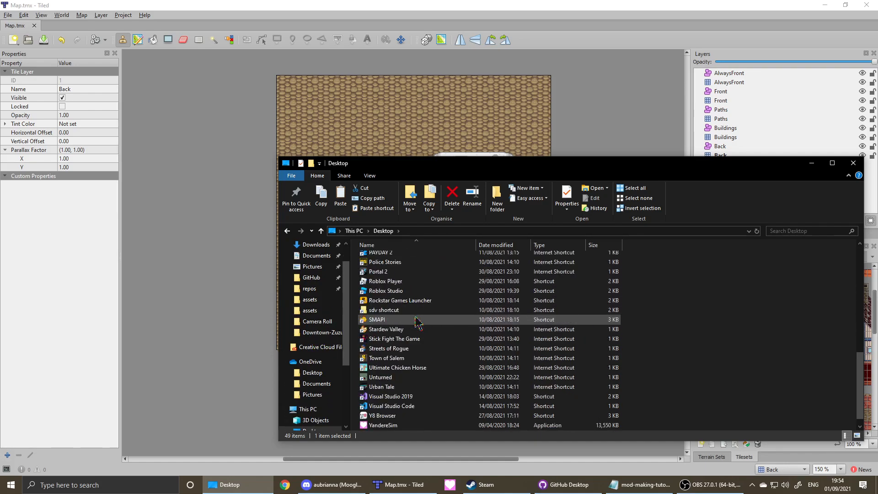
{"action": "scroll", "coordinate": [416, 305], "scroll_direction": "down", "scroll_amount": 1}
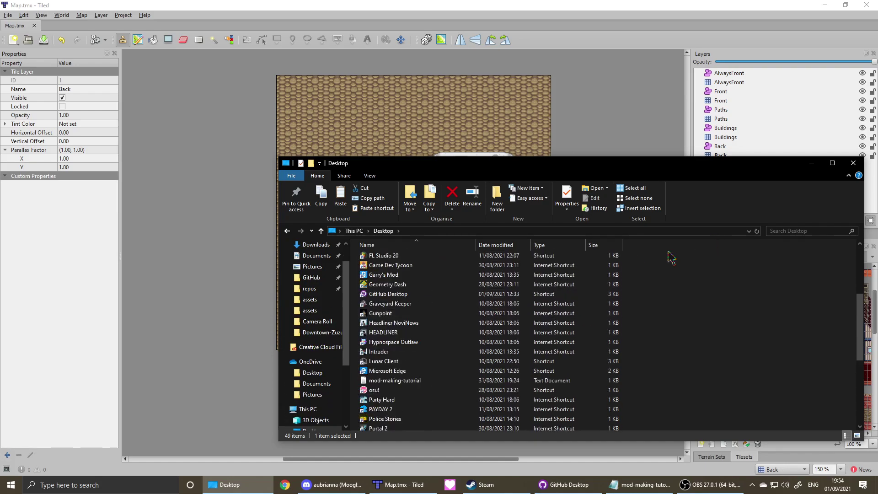
- From Steam, browse Stardew Valley's local installation files
{"action": "left_click", "coordinate": [852, 162]}
{"action": "left_click", "coordinate": [466, 488]}
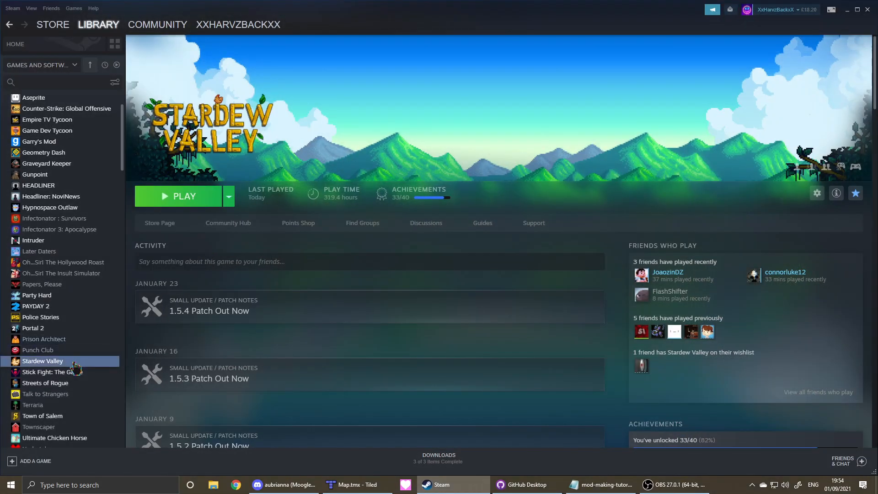
{"action": "right_click", "coordinate": [76, 364]}
{"action": "mouse_move", "coordinate": [103, 405]}
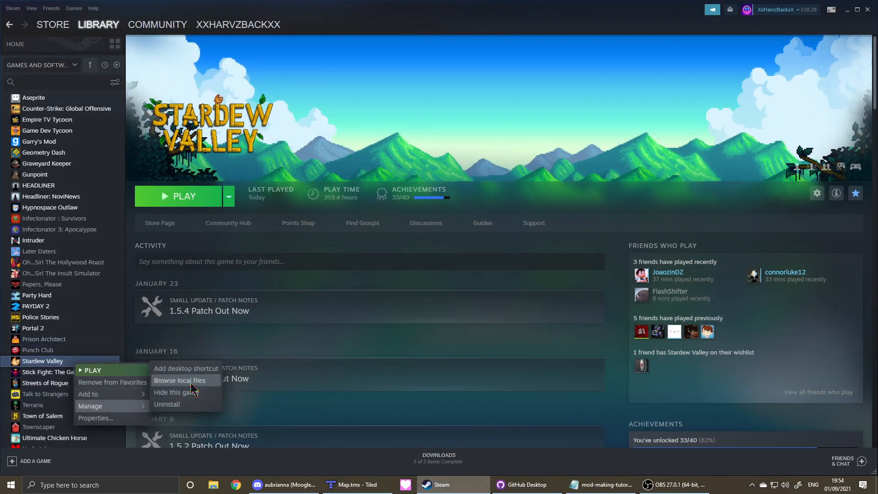
{"action": "left_click", "coordinate": [179, 380]}
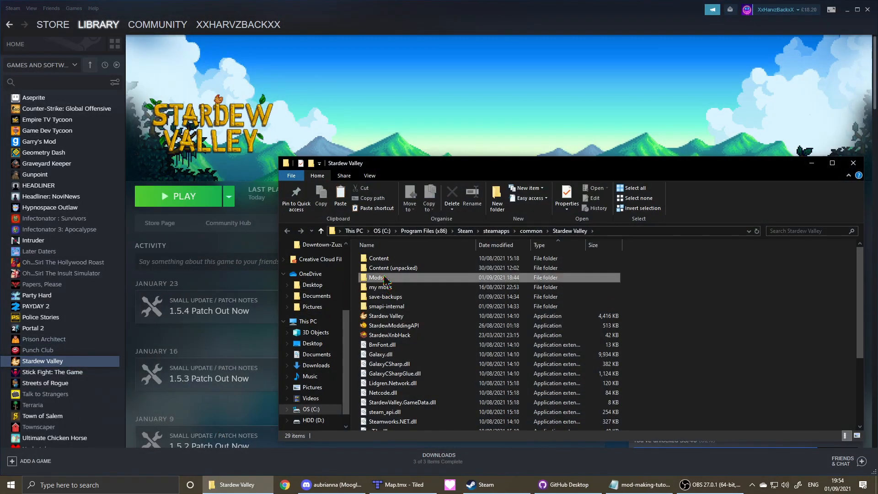
- Paste Village Tutorial Mod into the Mods folder and check its contents
{"action": "double_click", "coordinate": [381, 277]}
{"action": "key", "text": "ctrl+v"}
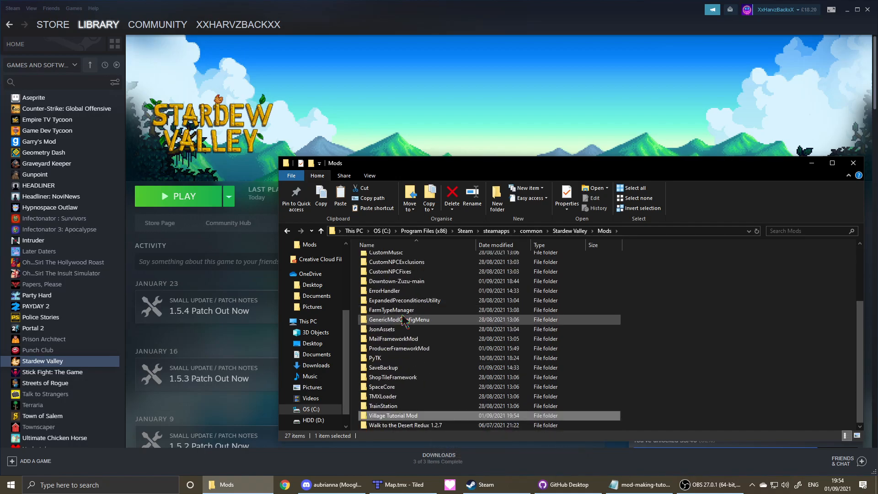
{"action": "double_click", "coordinate": [405, 417]}
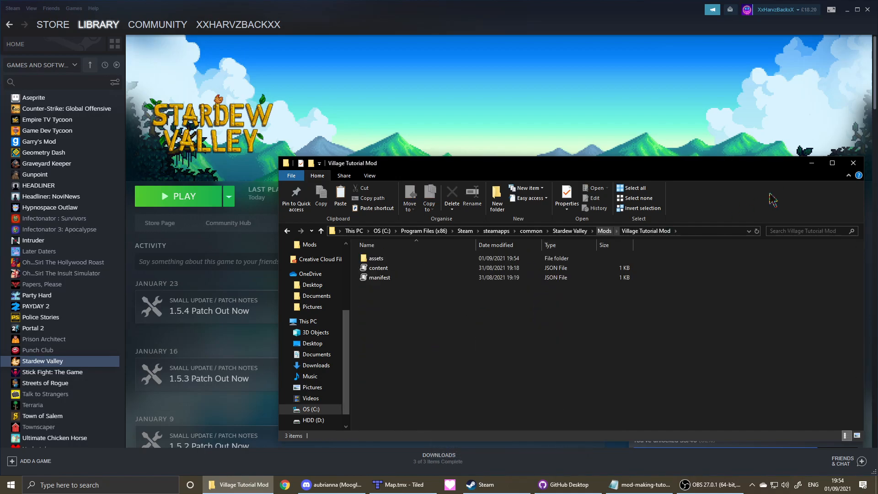
{"action": "left_click", "coordinate": [287, 231]}
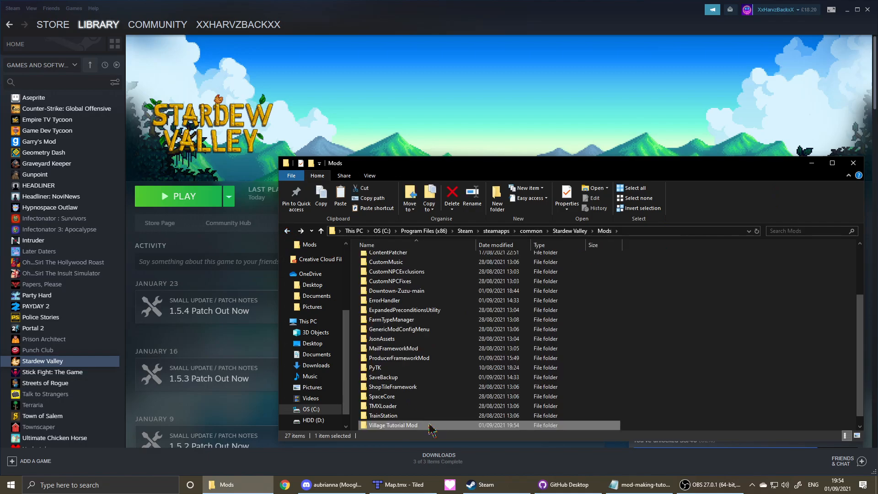
- Launch Stardew Valley with SMAPI mods and switch into the running game
{"action": "left_click", "coordinate": [852, 163]}
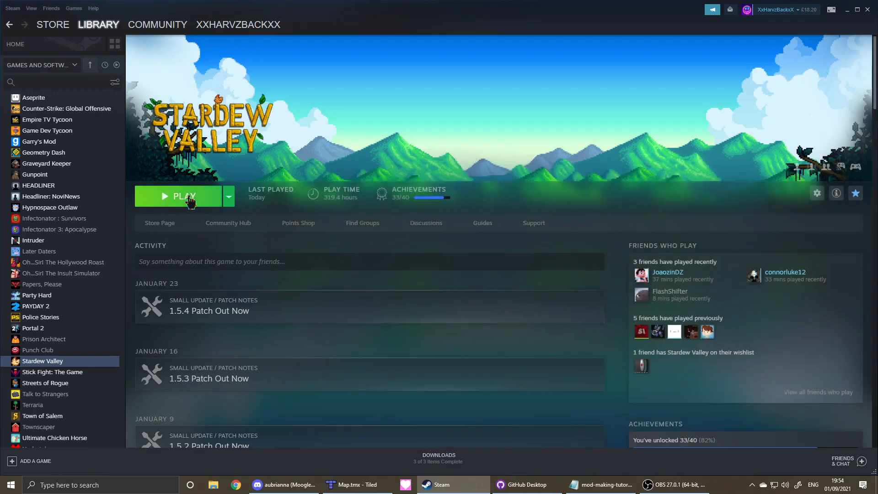
{"action": "left_click", "coordinate": [190, 198]}
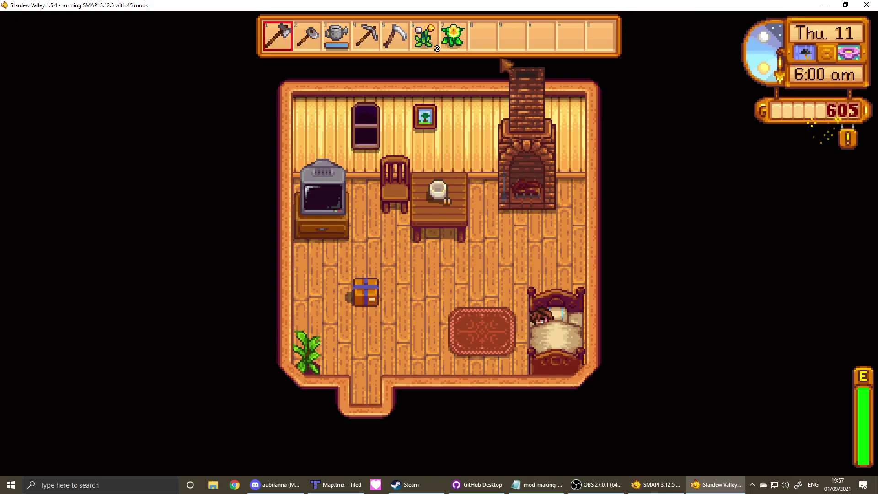
{"action": "left_click", "coordinate": [495, 47]}
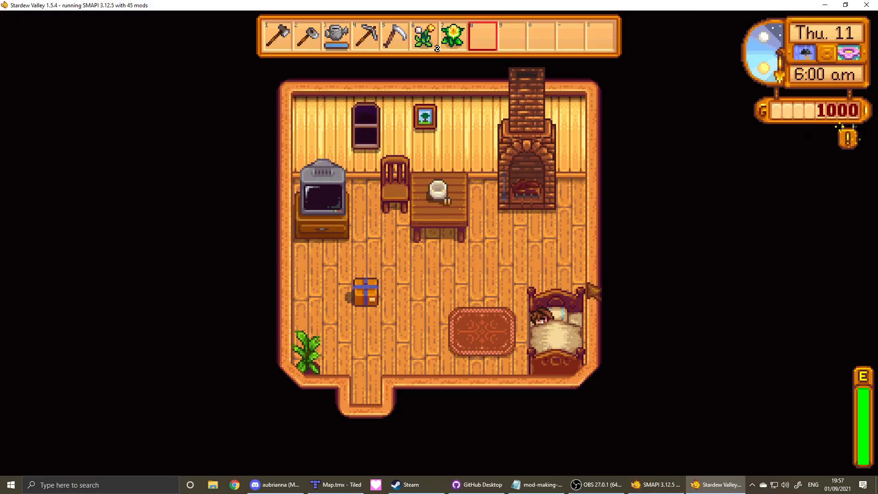
- Walk the farmer around the farmhouse with WASD, then bring the SMAPI console forward
{"action": "key", "text": "w"}
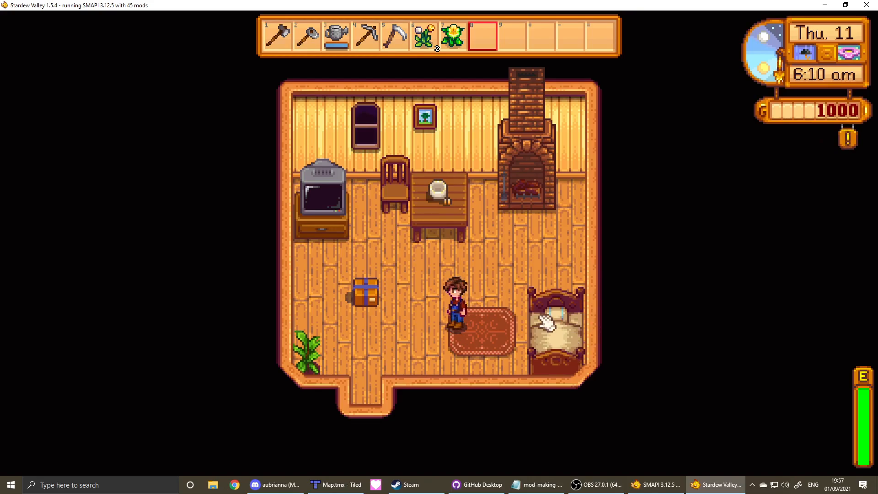
{"action": "key", "text": "w"}
{"action": "key", "text": "s"}
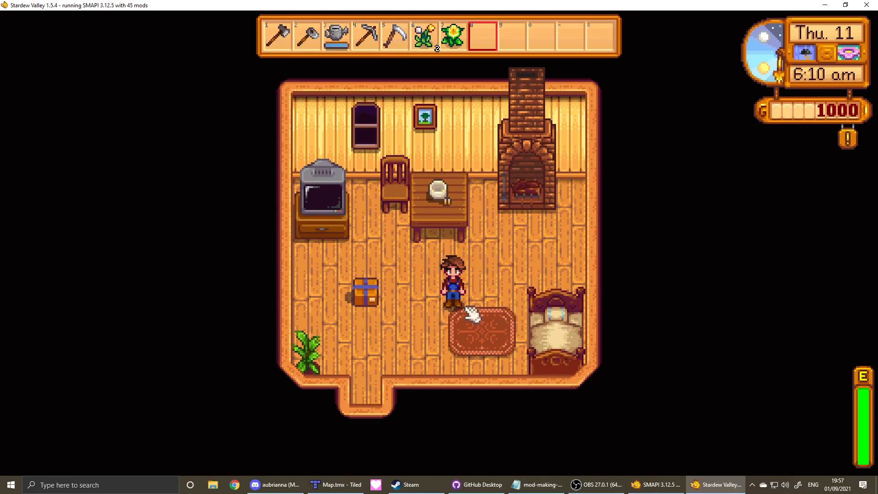
{"action": "key", "text": "d"}
{"action": "key", "text": "w"}
{"action": "key", "text": "a"}
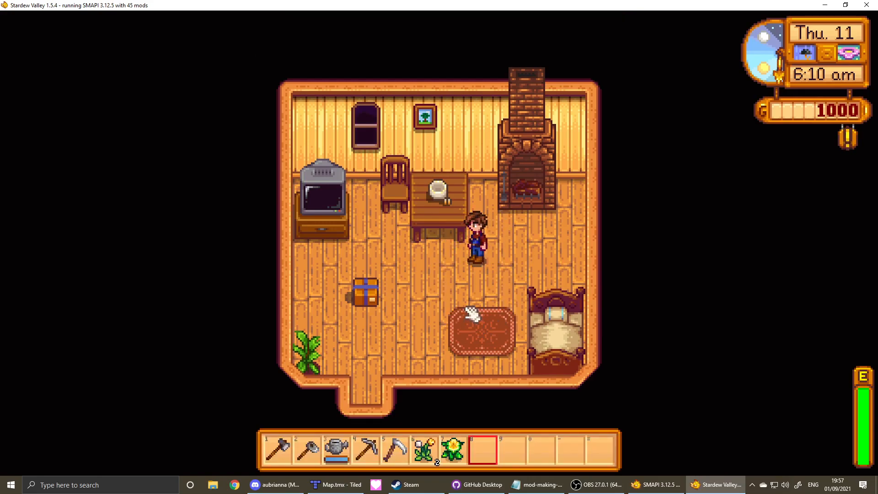
{"action": "key", "text": "s"}
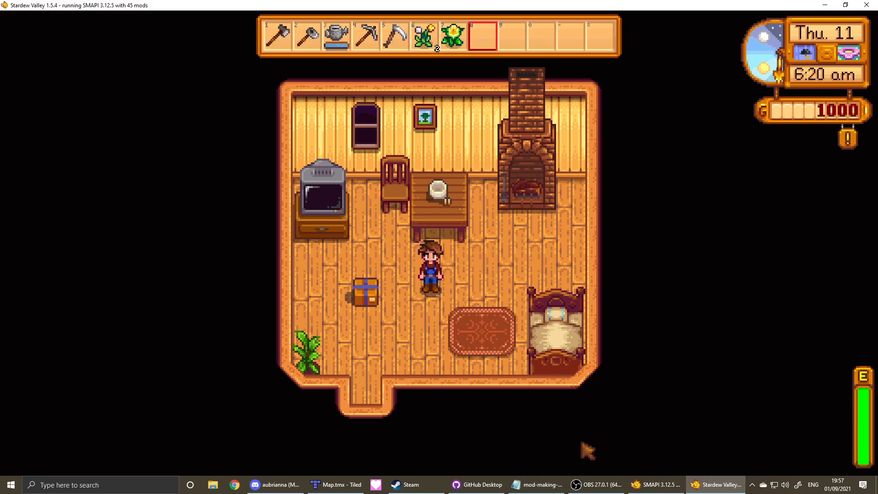
{"action": "left_click", "coordinate": [657, 484]}
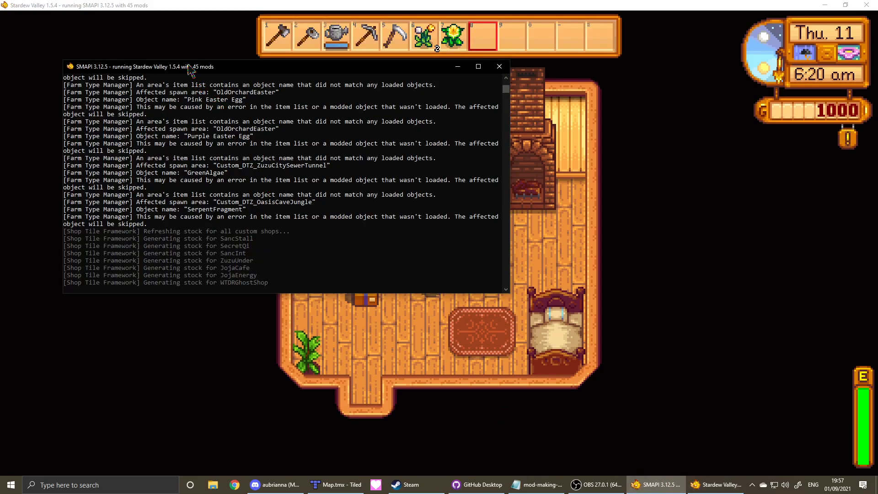
- Run 'debug warp Custom_Village 1 1' in the SMAPI console to send the farmer there
{"action": "left_click_drag", "start_coordinate": [192, 68], "coordinate": [277, 127]}
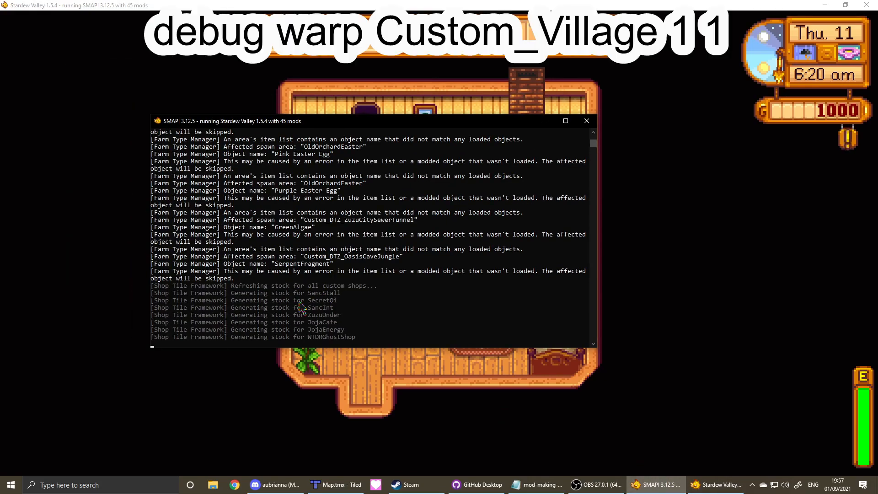
{"action": "type", "text": "debug wa"}
{"action": "type", "text": "rp Custom_Vill"}
{"action": "type", "text": "age"}
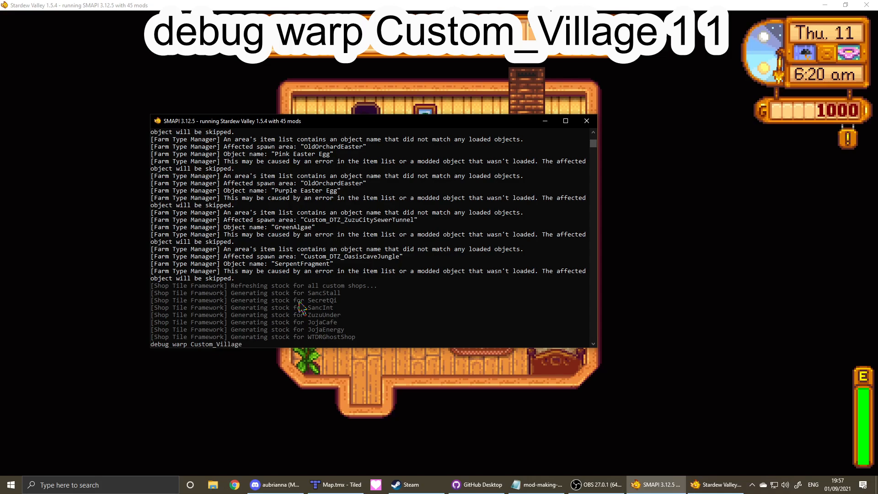
{"action": "type", "text": " 1 "}
{"action": "type", "text": "1"}
{"action": "key", "text": "Return"}
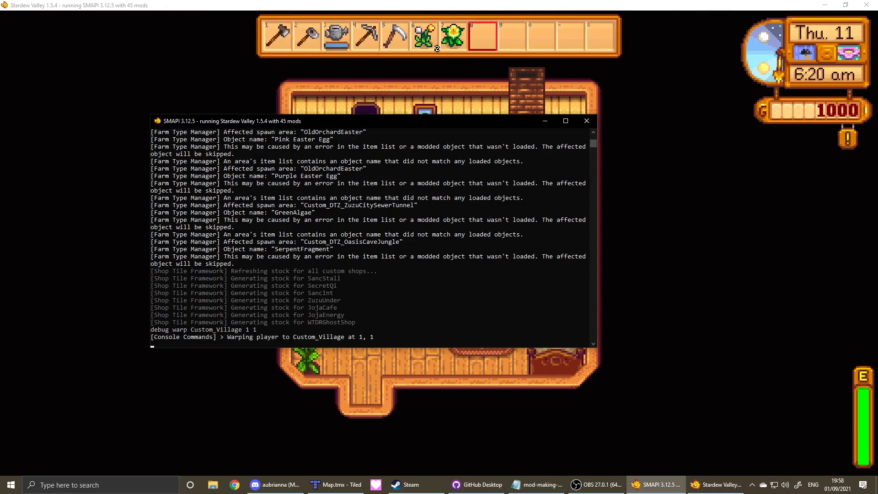
- Return to the game and walk the farmer into the map, circling behind Pam's trailer
{"action": "left_click", "coordinate": [716, 305]}
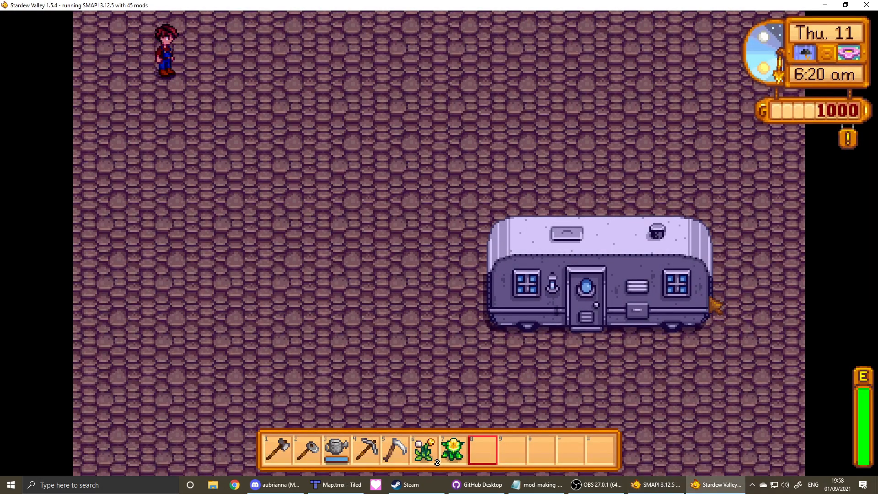
{"action": "key", "text": "s+d"}
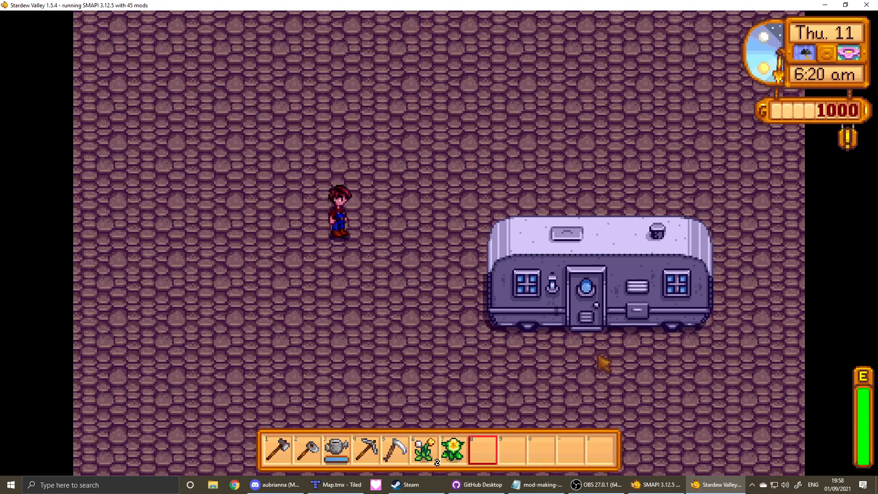
{"action": "key", "text": "d"}
{"action": "key", "text": "s"}
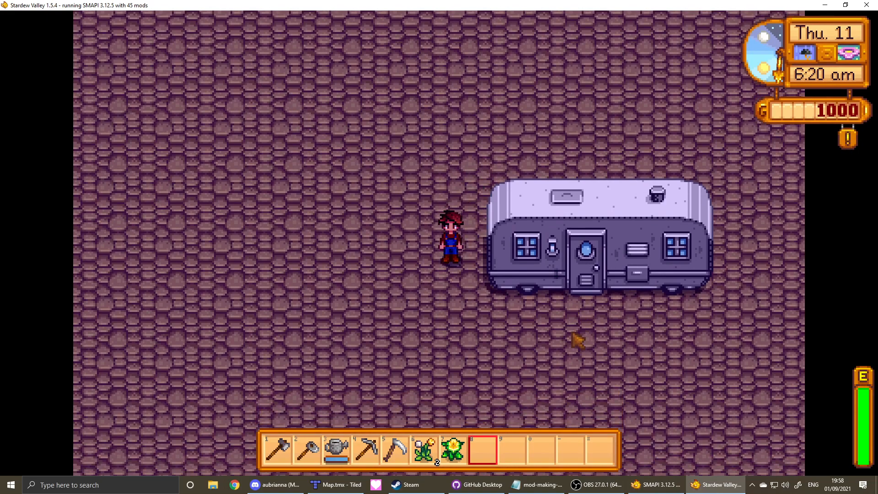
{"action": "key", "text": "d"}
{"action": "key", "text": "w"}
{"action": "key", "text": "a"}
{"action": "key", "text": "a"}
{"action": "key", "text": "s"}
{"action": "key", "text": "d"}
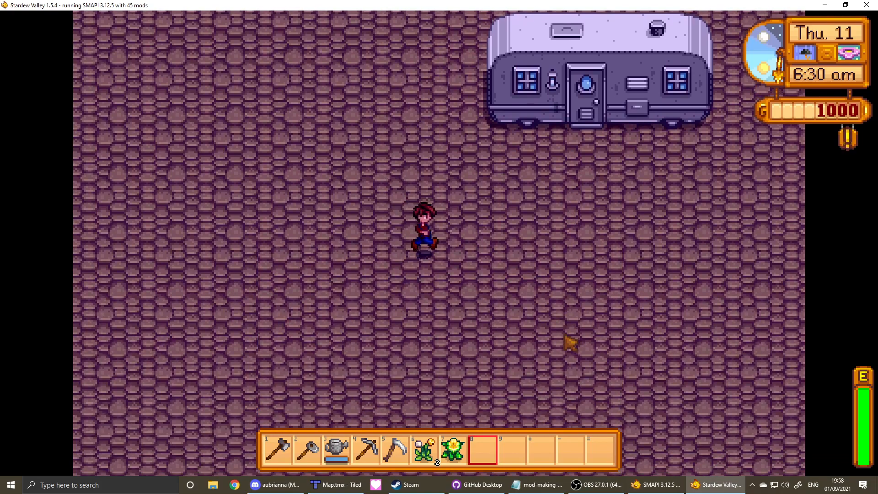
- Walk right across the stone floor into the lower area and test the map's right edge
{"action": "key", "text": "d"}
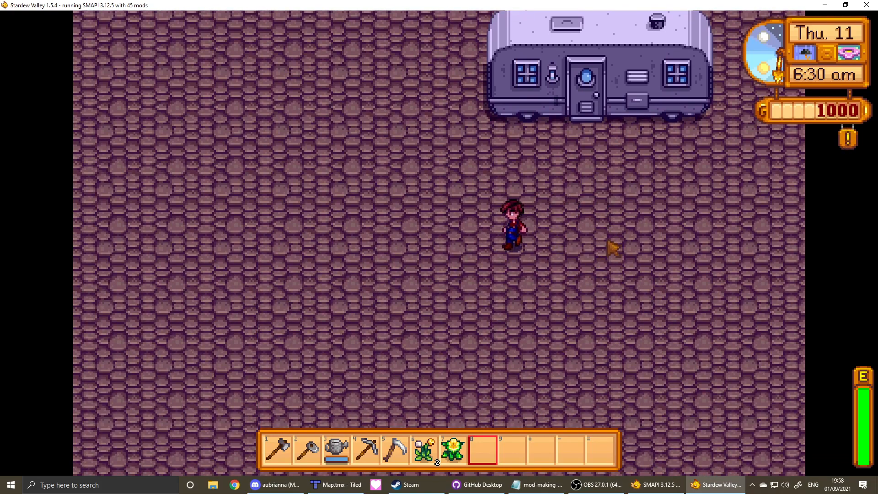
{"action": "key", "text": "s"}
{"action": "key", "text": "w"}
{"action": "key", "text": "d"}
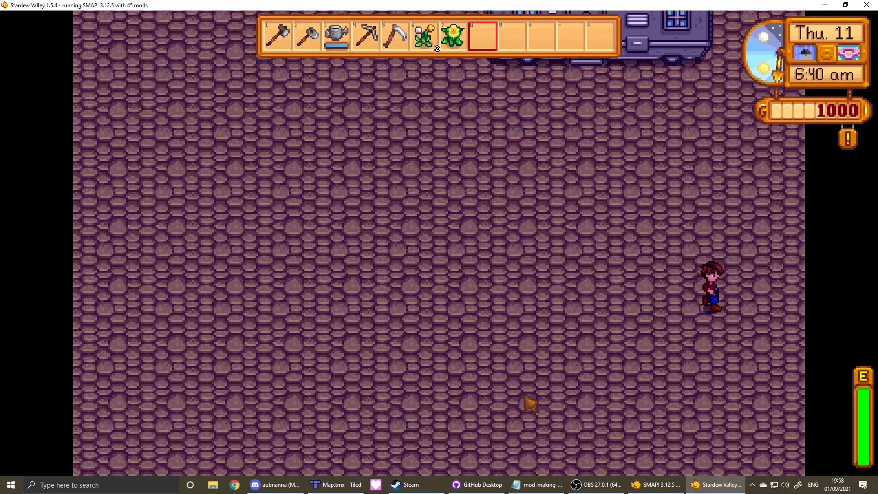
{"action": "key", "text": "d"}
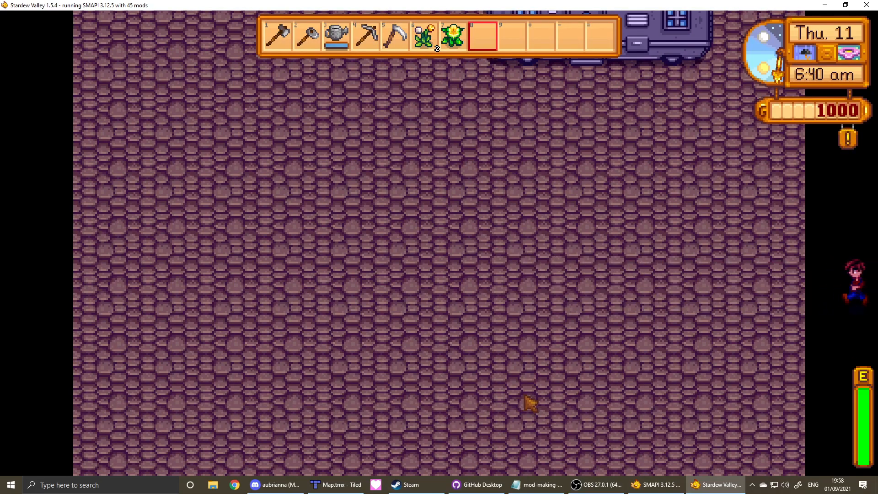
{"action": "key", "text": "a"}
{"action": "key", "text": "w"}
- Walk back up beside and behind the trailer, then along its front to the corner
{"action": "key", "text": "w"}
{"action": "key", "text": "a"}
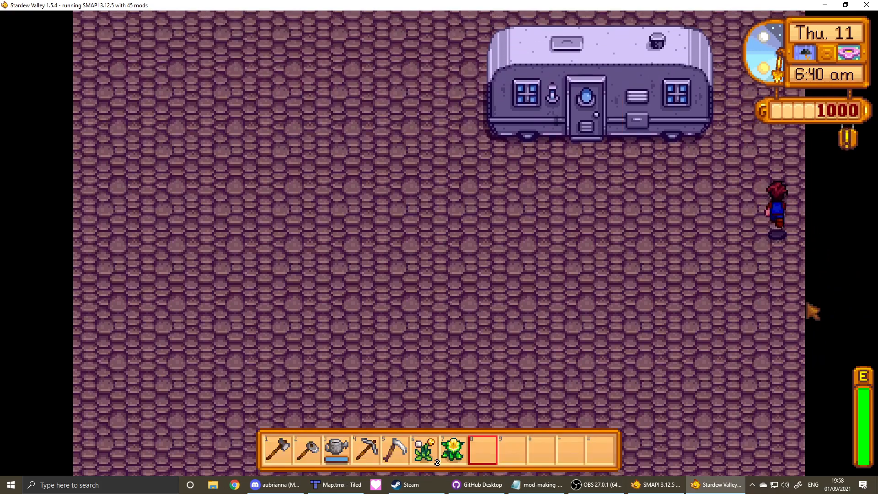
{"action": "key", "text": "w"}
{"action": "key", "text": "a"}
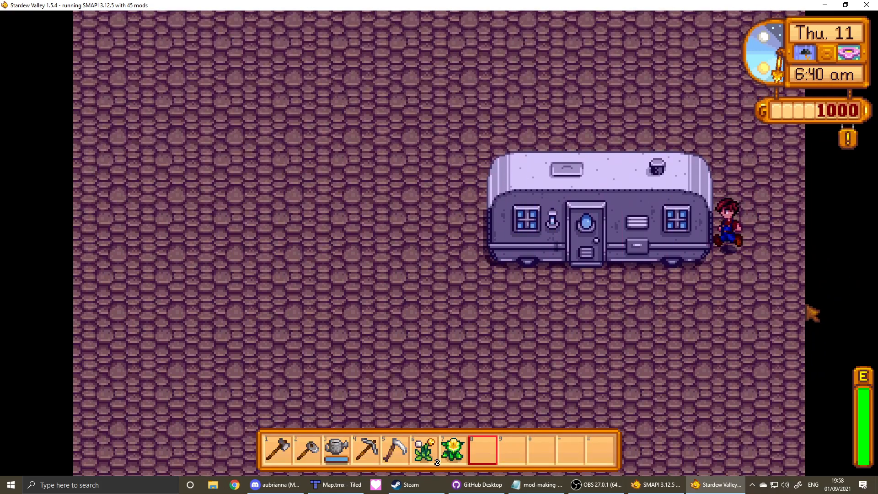
{"action": "key", "text": "w"}
{"action": "key", "text": "a"}
{"action": "key", "text": "s"}
{"action": "key", "text": "d"}
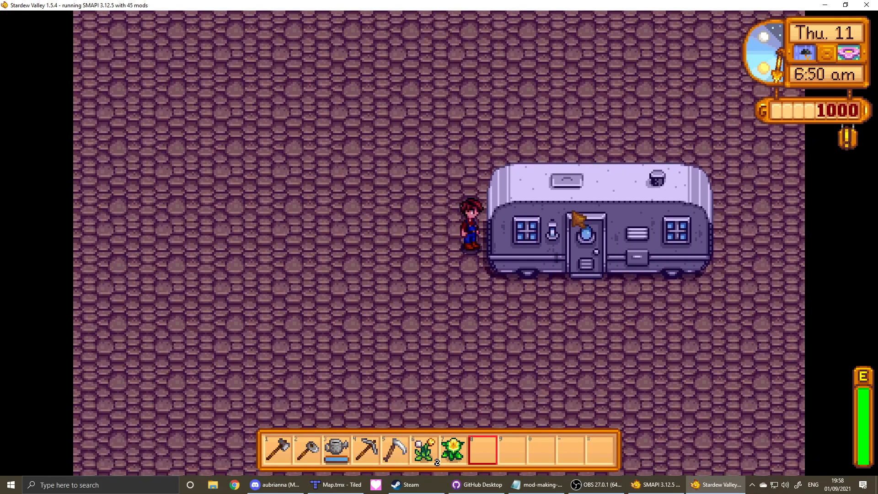
{"action": "key", "text": "d"}
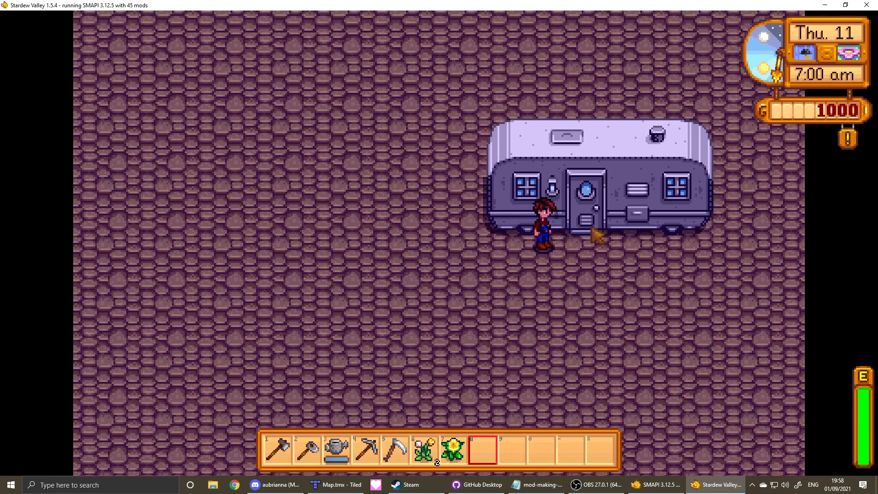
{"action": "key", "text": "a"}
{"action": "key", "text": "w"}
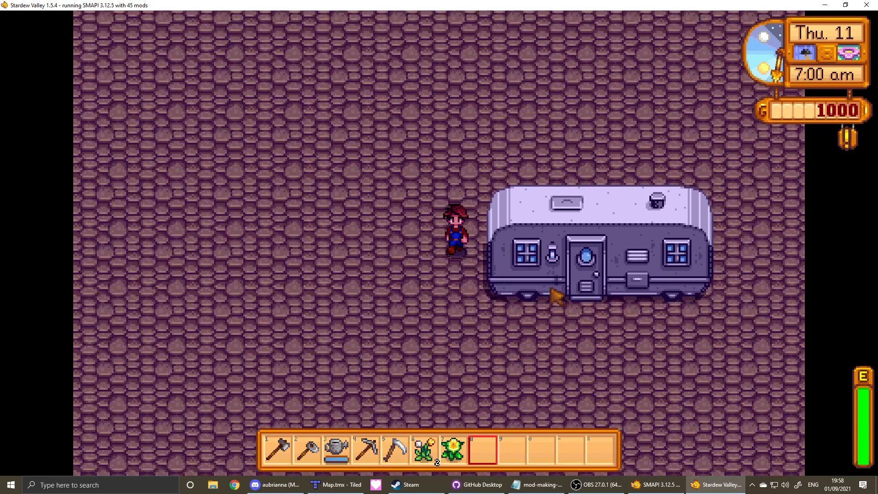